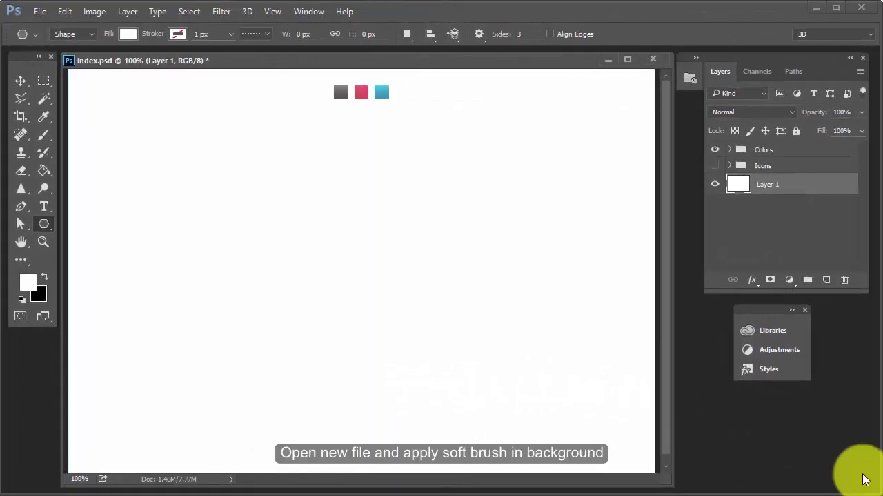
# - Choose the Paint Bucket and set the foreground colour to light grey d2d2d2
pyautogui.press('v')
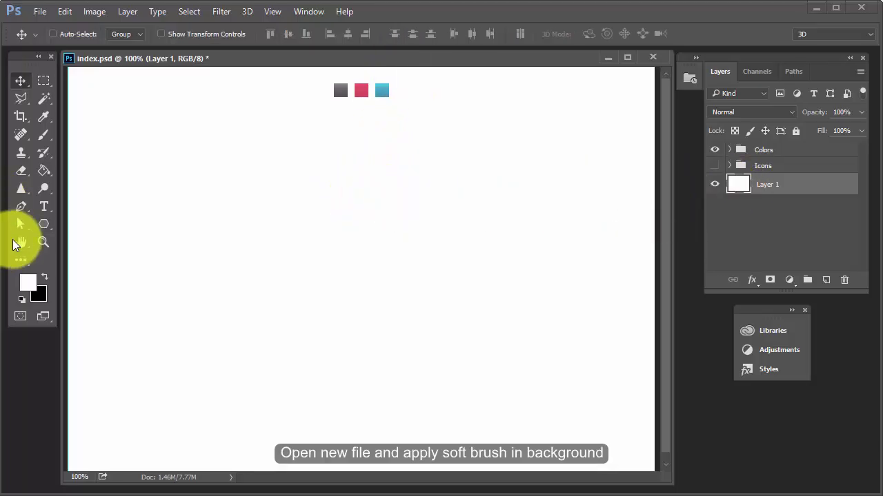
pyautogui.click(43, 174)
pyautogui.click(28, 283)
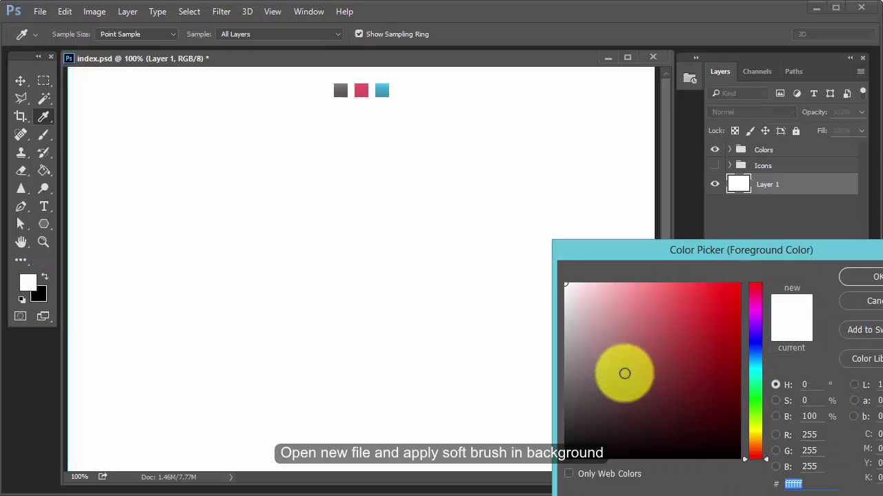
pyautogui.moveTo(611, 328); pyautogui.dragTo(565, 303)
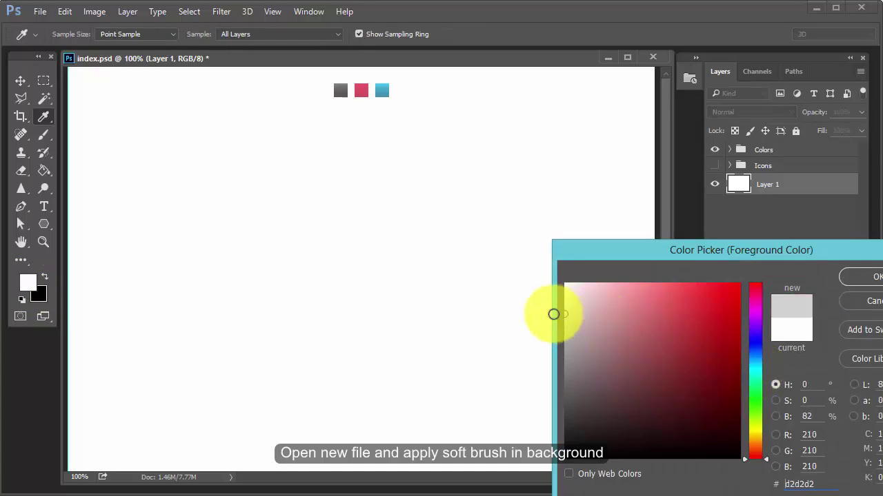
pyautogui.click(850, 291)
# - Fill the canvas light grey, then add a new layer and set the foreground to white
pyautogui.click(276, 213)
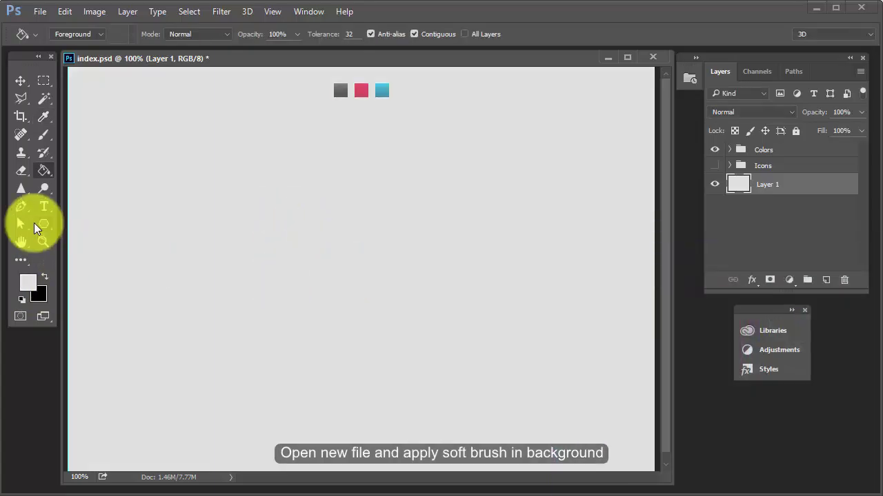
pyautogui.click(43, 135)
pyautogui.click(825, 279)
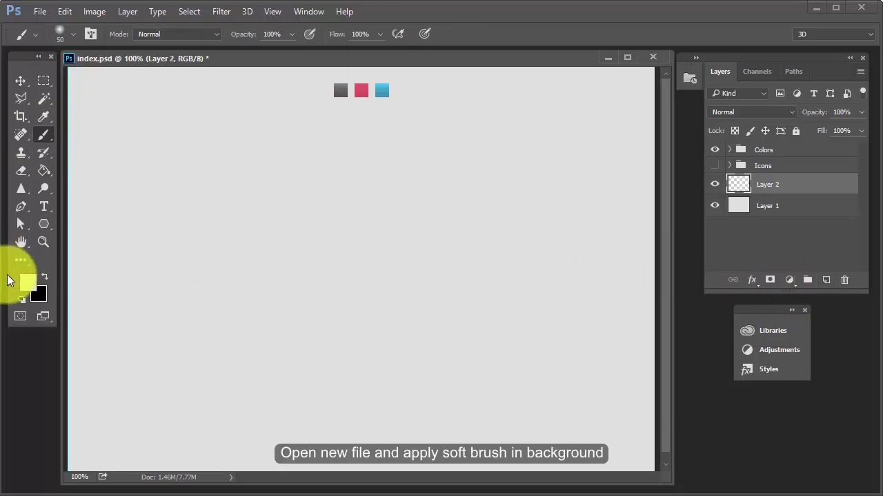
pyautogui.click(28, 282)
pyautogui.click(565, 286)
pyautogui.click(870, 277)
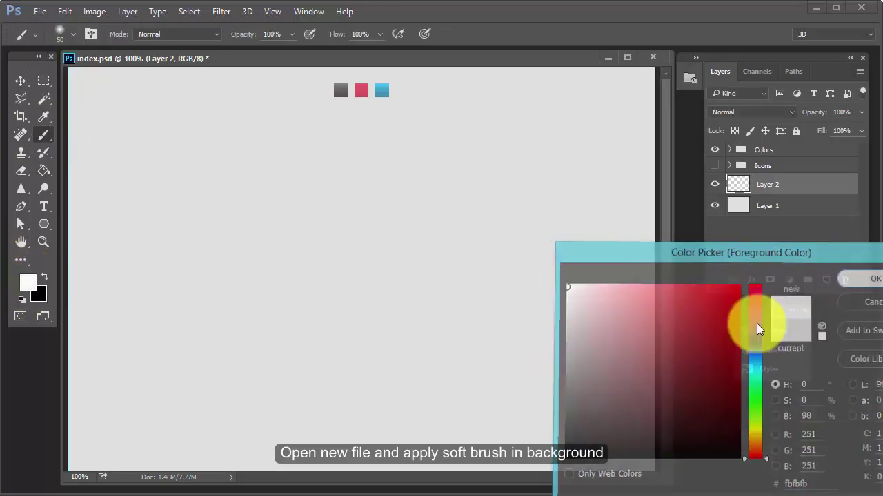
# - Paint a soft white glow across the centre with a 495 px soft brush and save
pyautogui.click(73, 34)
pyautogui.moveTo(142, 77); pyautogui.dragTo(150, 79)
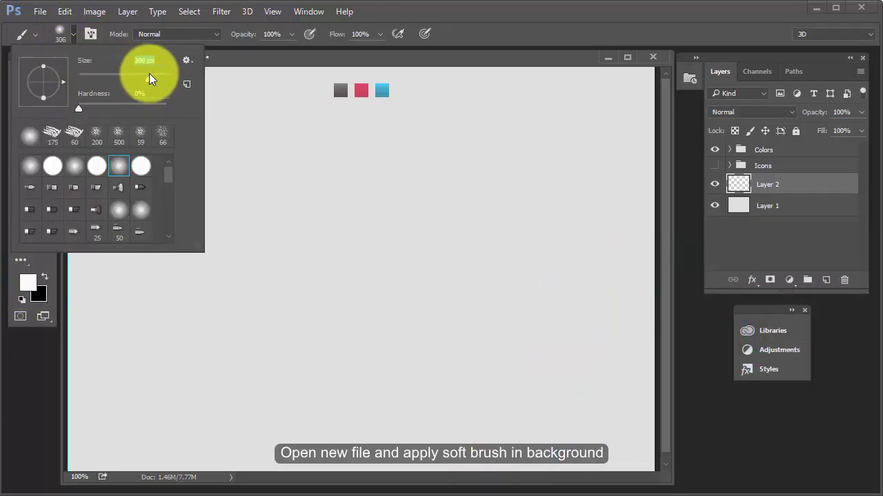
pyautogui.click(269, 216)
pyautogui.moveTo(269, 217)
pyautogui.mouseDown()
pyautogui.moveTo(375, 286)
pyautogui.moveTo(287, 309)
pyautogui.moveTo(306, 243)
pyautogui.mouseUp()
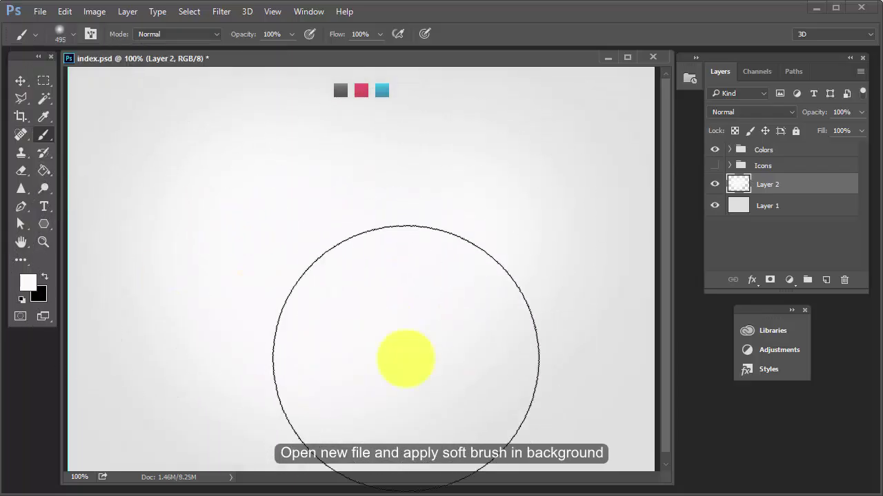
pyautogui.press('v')
pyautogui.hotkey('ctrl', 's')
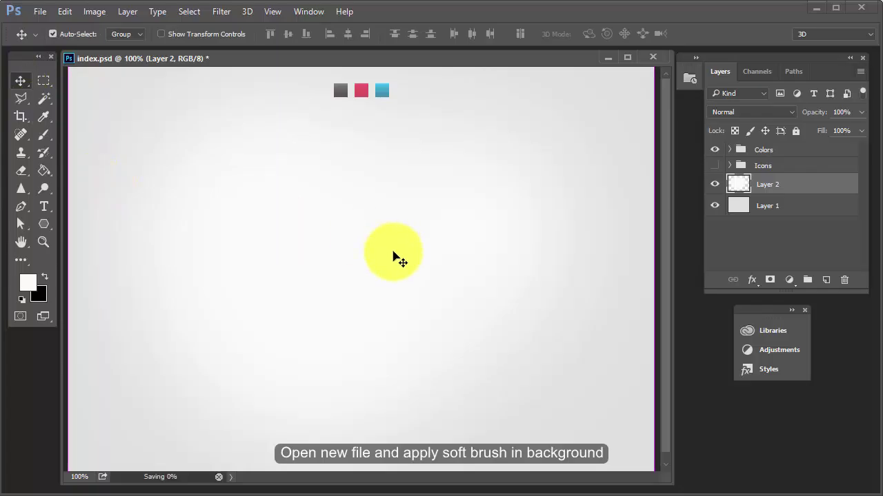
# - Draw a three-sided polygon triangle out from the canvas centre
pyautogui.click(45, 224)
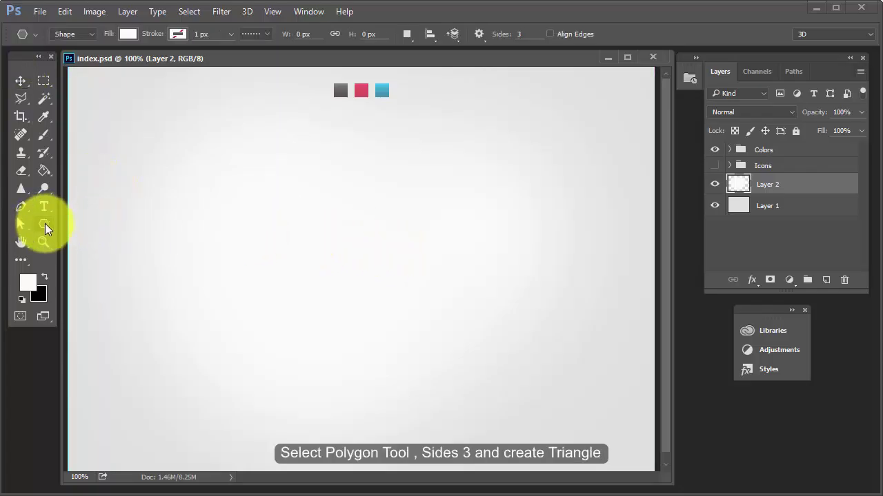
pyautogui.click(531, 33)
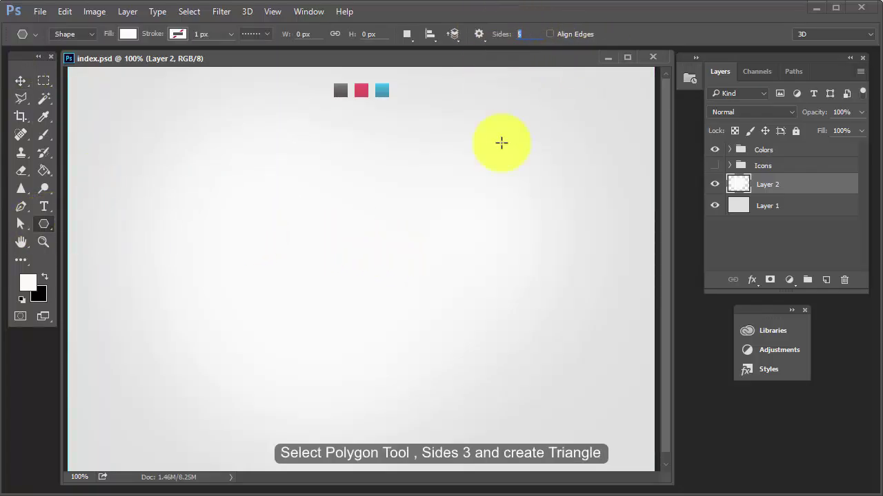
pyautogui.write('3')
pyautogui.moveTo(361, 294)
pyautogui.mouseDown()
pyautogui.moveTo(365, 194)
pyautogui.moveTo(398, 121)
pyautogui.mouseUp()
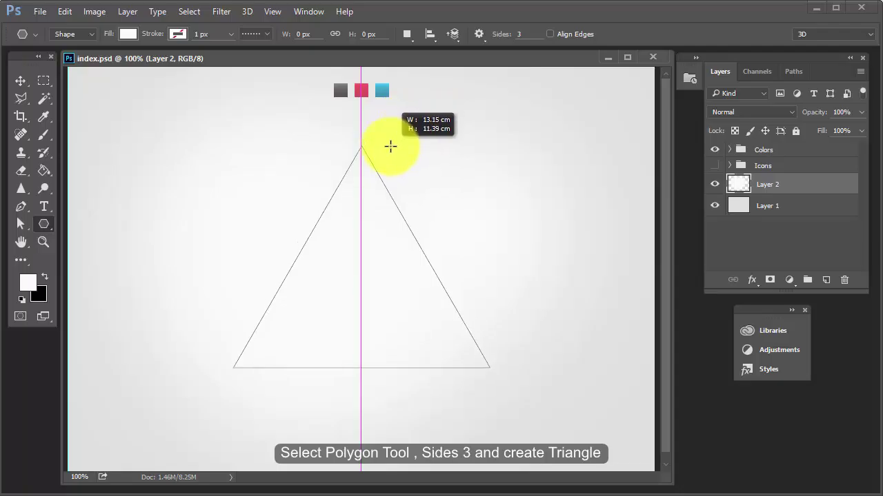
pyautogui.moveTo(399, 121); pyautogui.dragTo(390, 155)
# - Fill the triangle red, rename its layer to Triangle, and save
pyautogui.doubleClick(739, 184)
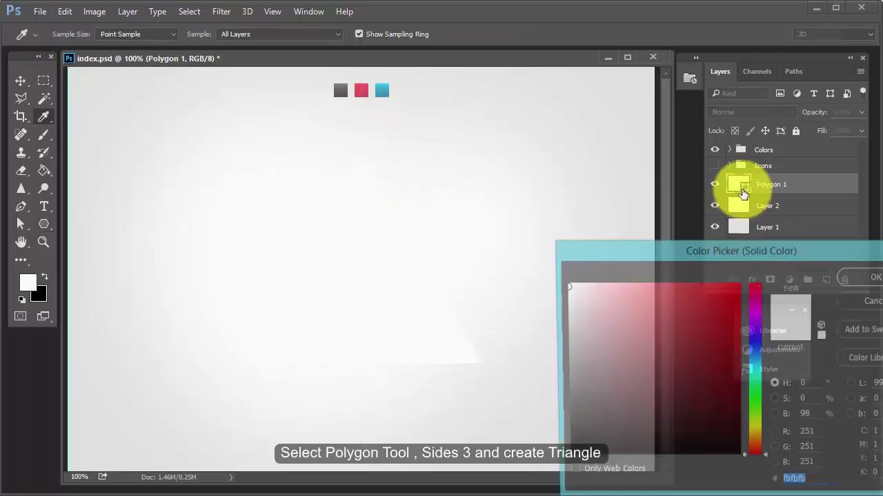
pyautogui.click(713, 283)
pyautogui.click(851, 276)
pyautogui.doubleClick(773, 185)
pyautogui.write('Triangle')
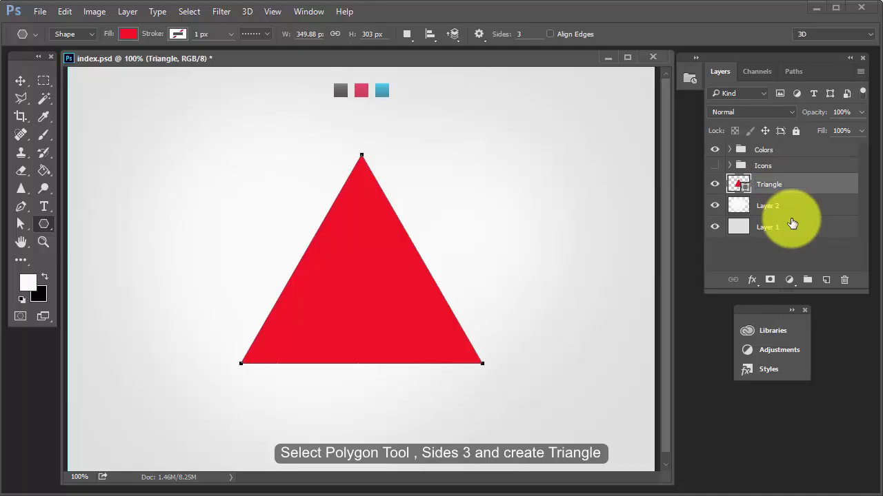
pyautogui.hotkey('ctrl', 's')
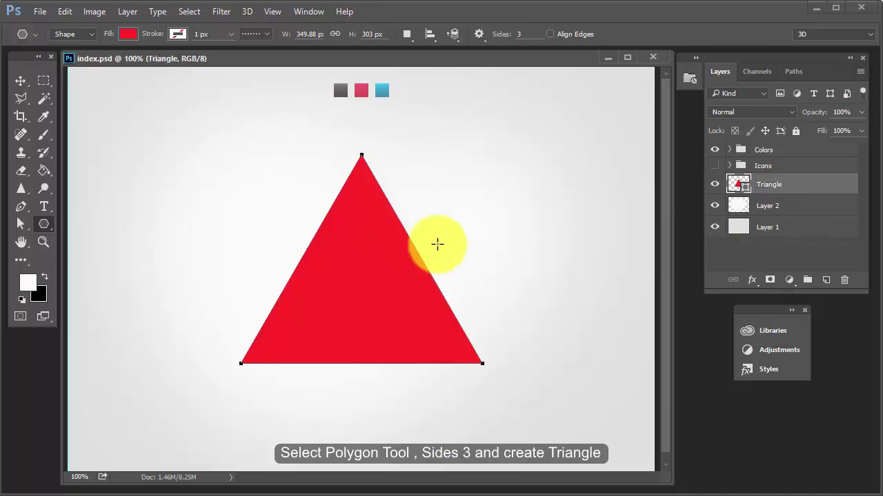
# - Draw a thin black vertical pixel line on a new layer up through the triangle
pyautogui.press('v')
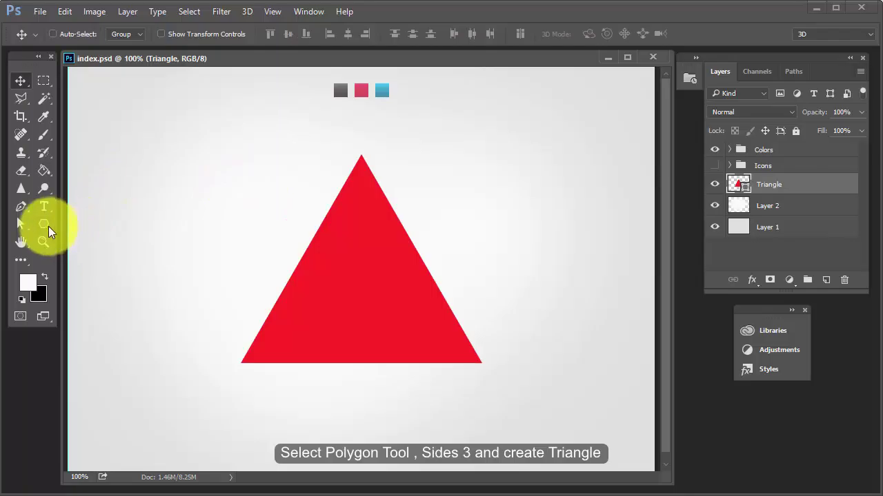
pyautogui.moveTo(48, 226); pyautogui.dragTo(83, 273)
pyautogui.click(78, 34)
pyautogui.click(75, 68)
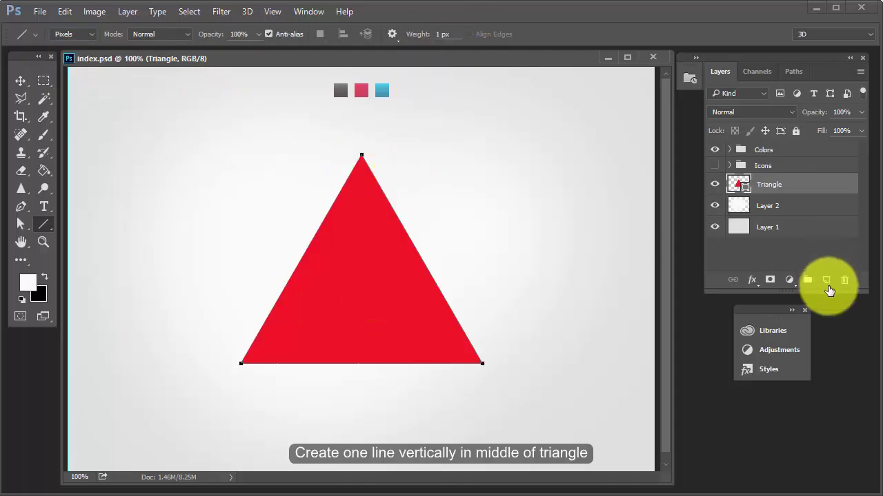
pyautogui.click(820, 185)
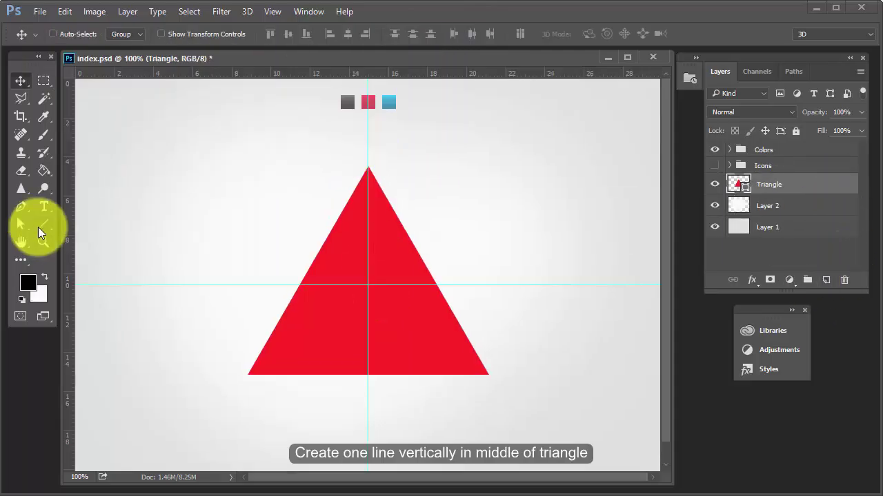
pyautogui.click(824, 280)
pyautogui.moveTo(368, 285); pyautogui.dragTo(385, 151)
pyautogui.moveTo(368, 375); pyautogui.dragTo(389, 147)
# - Hide the guides, centre the line on the triangle, and compute 360/3 = 120 in Calculator
pyautogui.press('v')
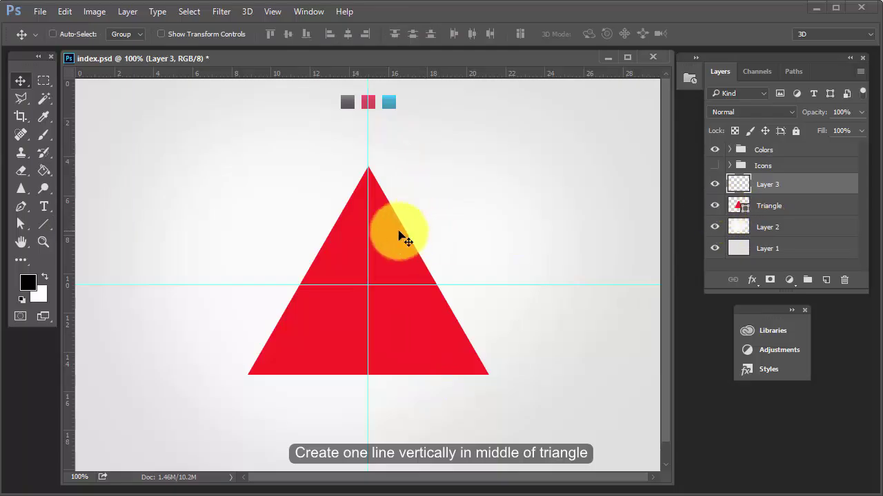
pyautogui.click(273, 11)
pyautogui.moveTo(282, 242)
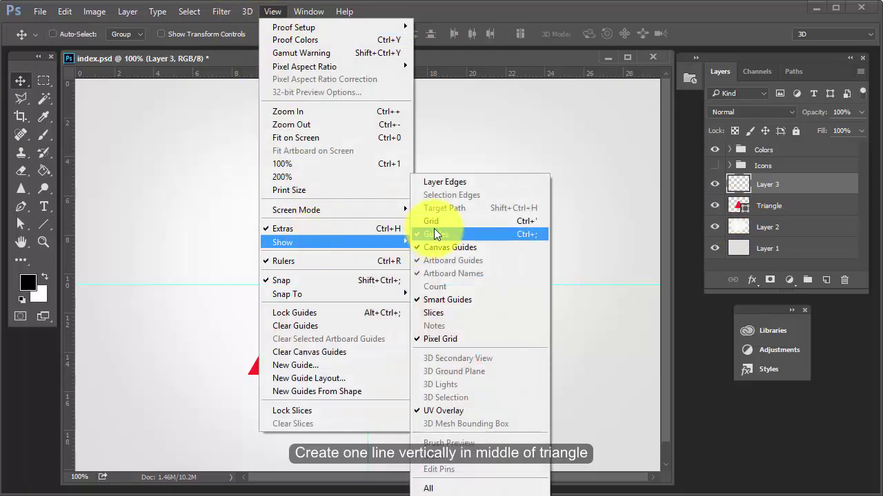
pyautogui.click(434, 234)
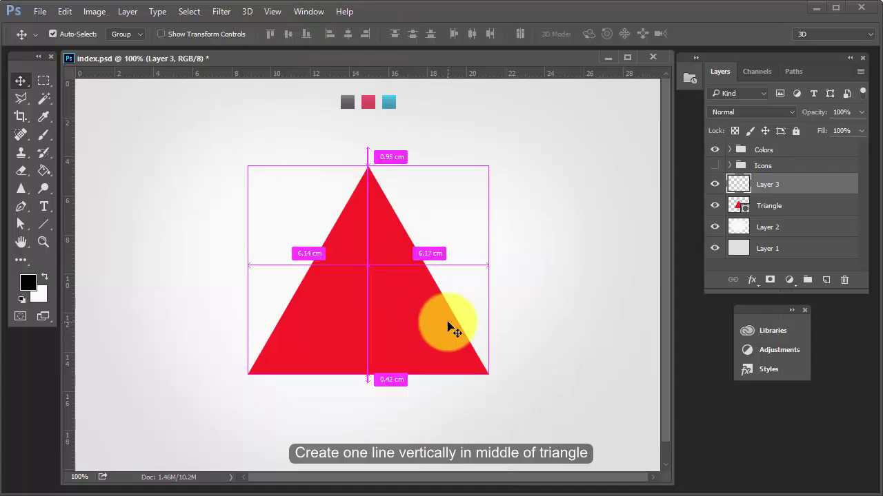
pyautogui.moveTo(449, 326); pyautogui.dragTo(443, 320)
pyautogui.click(87, 494)
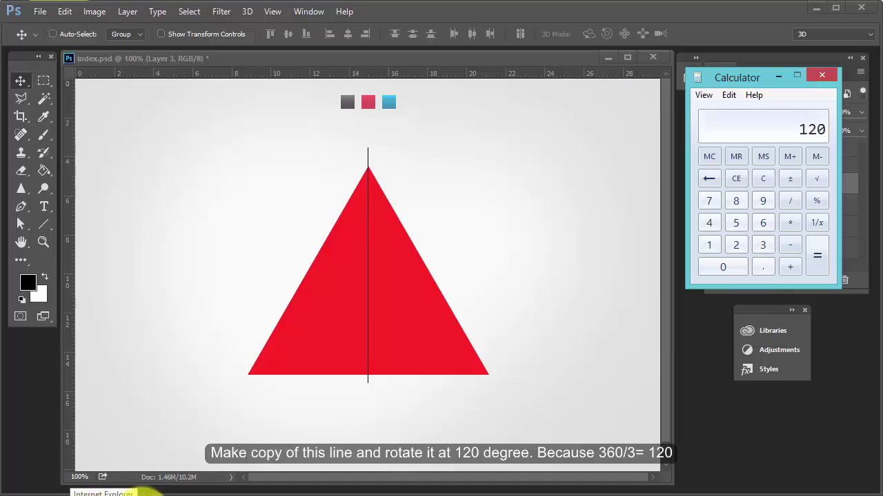
# - Duplicate the line layer and rotate the copy 120° toward the triangle's right corner
pyautogui.click(822, 74)
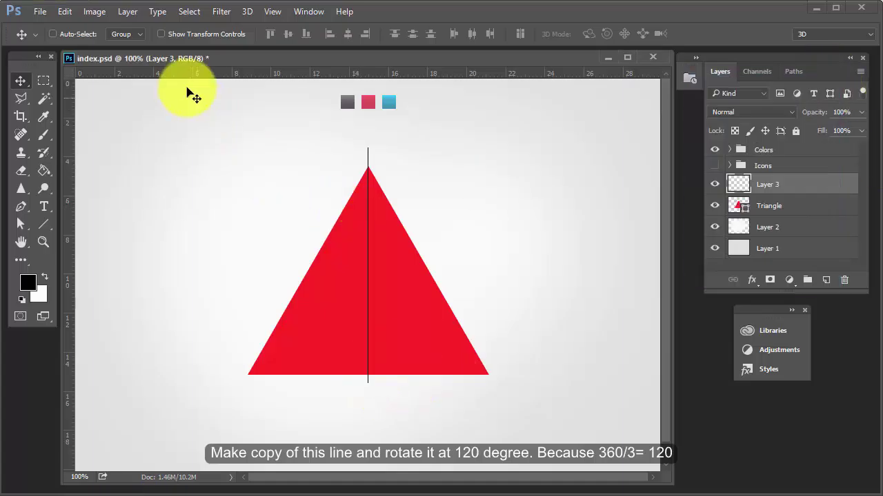
pyautogui.click(64, 11)
pyautogui.click(172, 266)
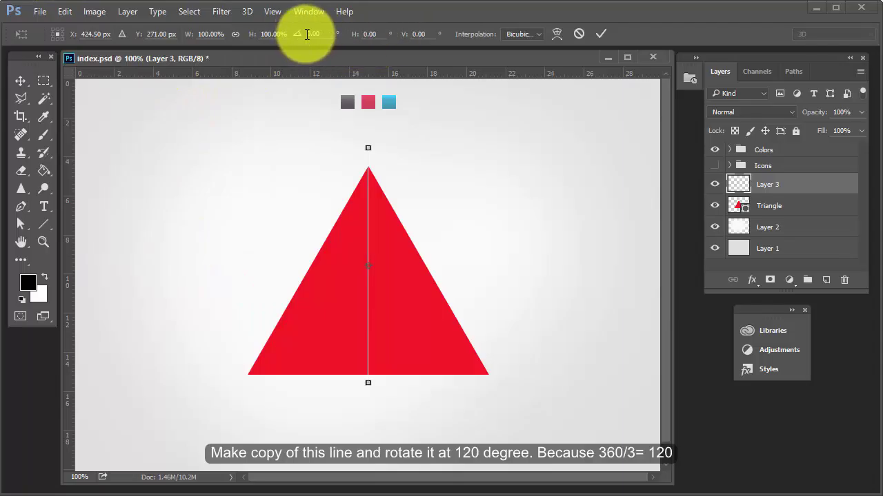
pyautogui.press('Return')
pyautogui.moveTo(788, 187); pyautogui.dragTo(825, 279)
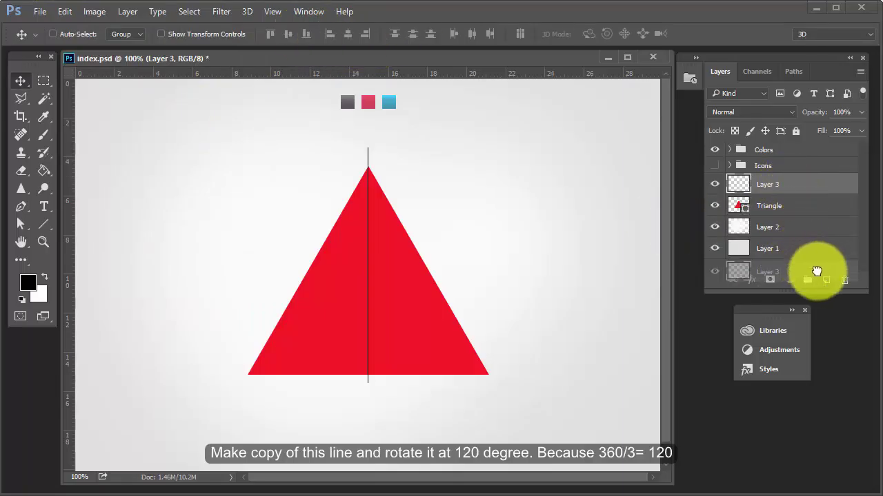
pyautogui.click(74, 11)
pyautogui.moveTo(110, 276)
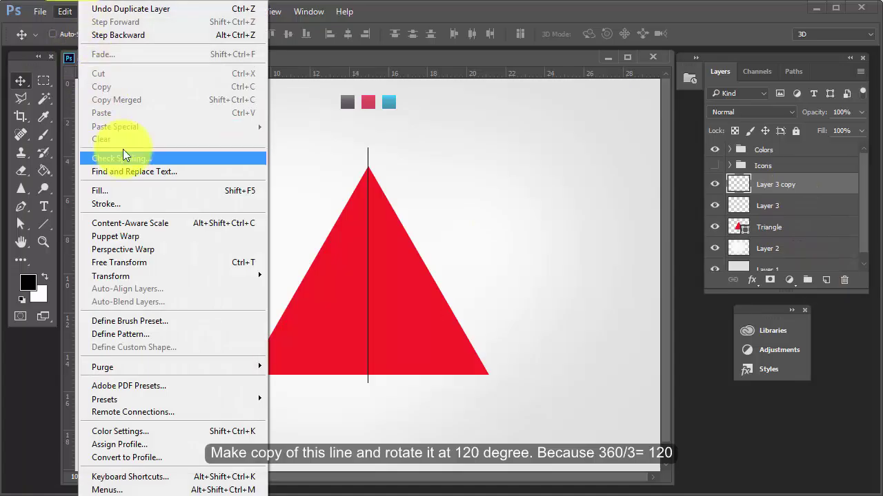
pyautogui.click(153, 262)
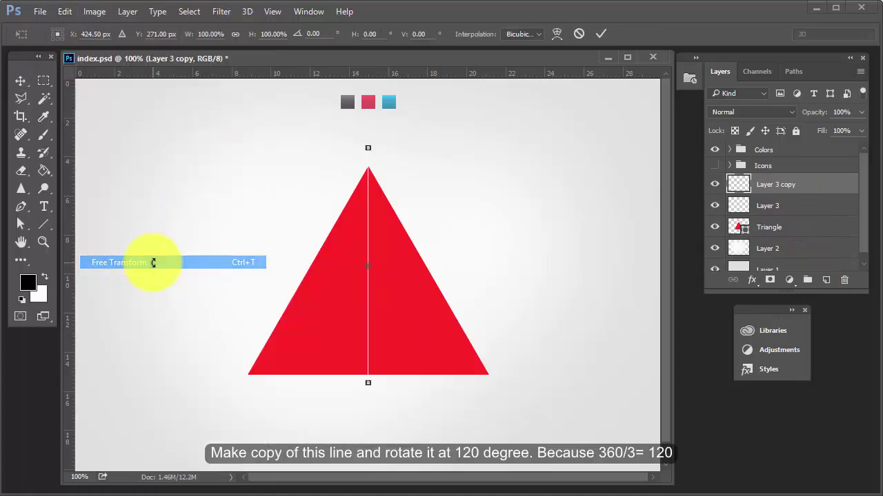
pyautogui.write('120')
pyautogui.press('Return')
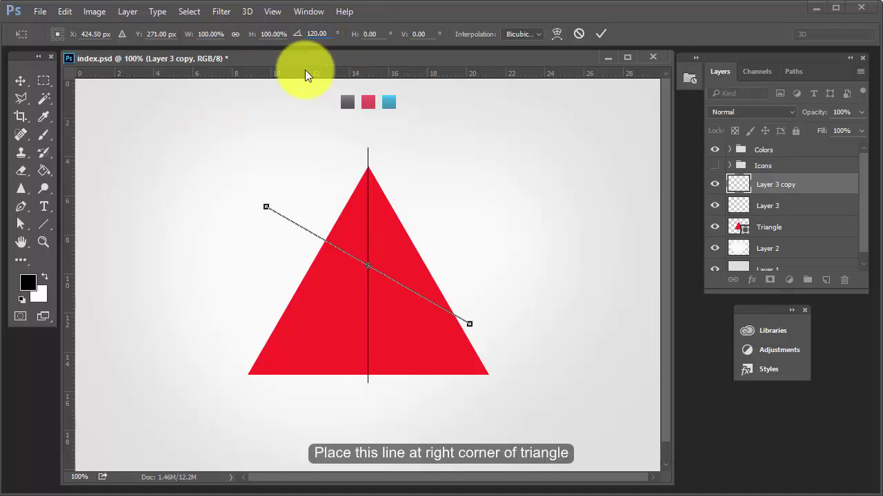
pyautogui.click(600, 33)
pyautogui.moveTo(433, 304); pyautogui.dragTo(452, 356)
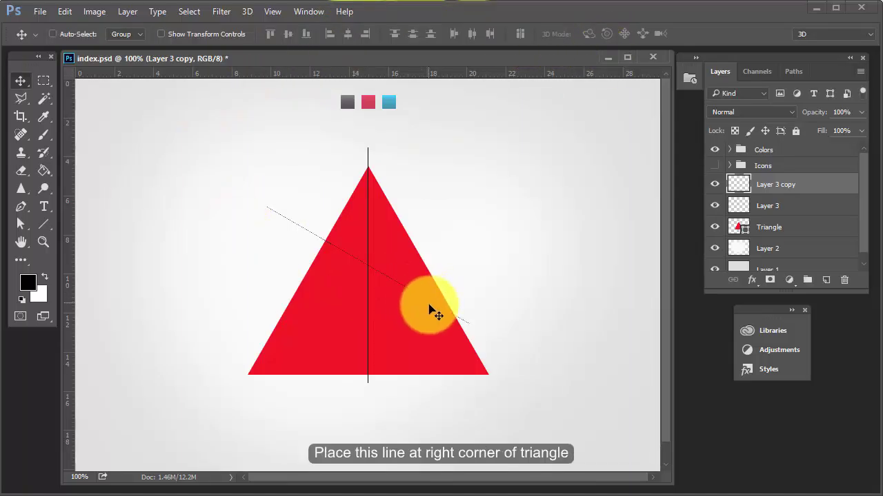
# - Duplicate the rotated line, flip it horizontally, and move it onto the triangle's left corner
pyautogui.moveTo(811, 188); pyautogui.dragTo(825, 279)
pyautogui.click(64, 11)
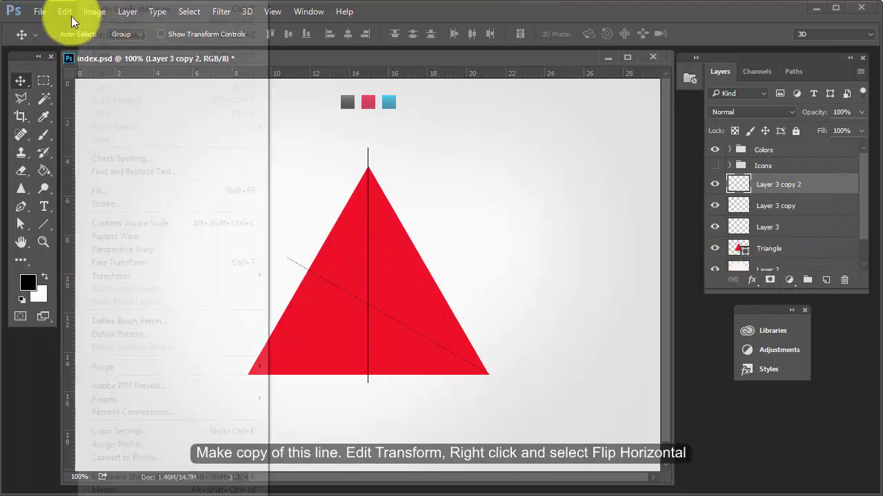
pyautogui.click(148, 263)
pyautogui.rightClick(427, 298)
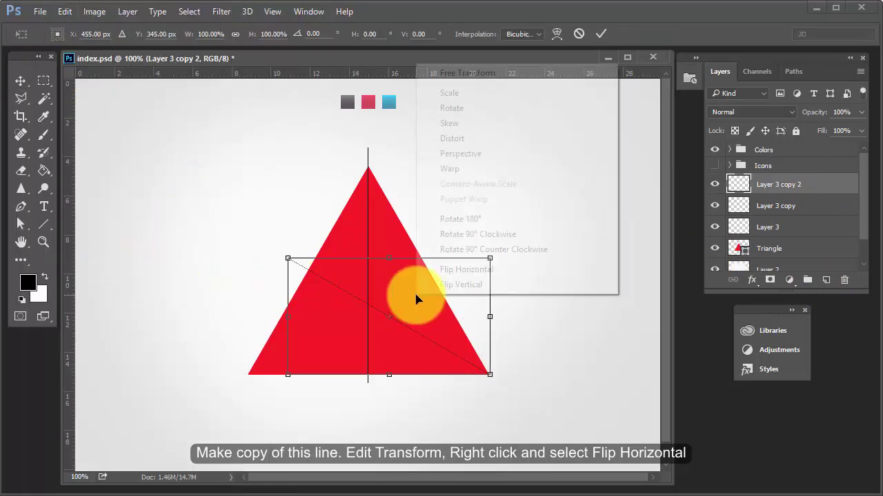
pyautogui.click(439, 267)
pyautogui.press('Return')
pyautogui.moveTo(452, 312); pyautogui.dragTo(417, 312)
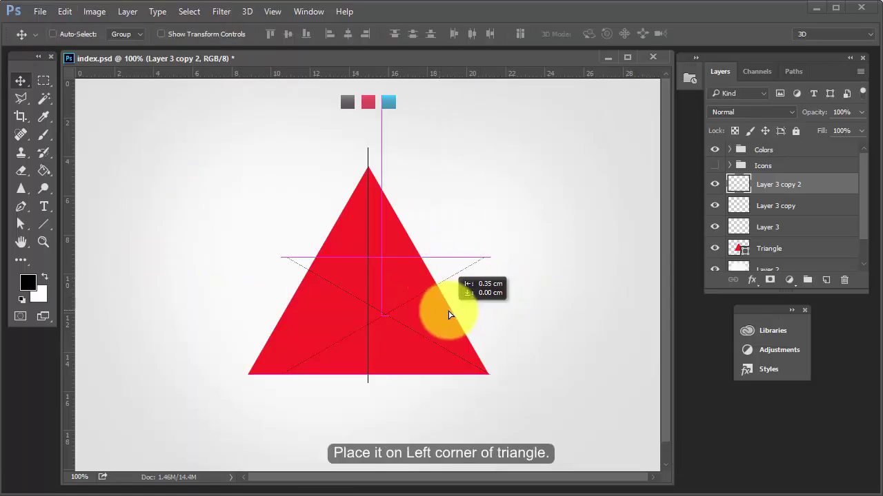
pyautogui.keyDown('ctrl'); pyautogui.click(268, 329); pyautogui.keyUp('ctrl')
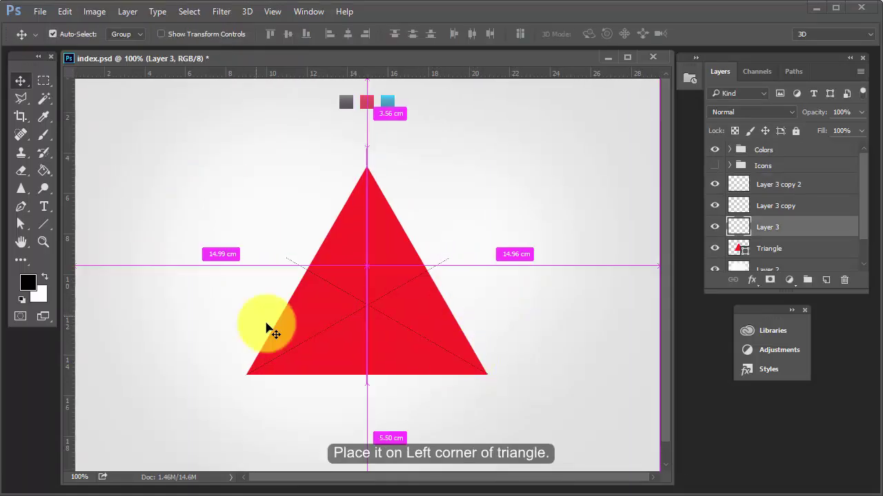
pyautogui.hotkey('ctrl', '+')
# - Hide the vertical line and draw a four-point Pen shape from the centre to the apex
pyautogui.click(21, 207)
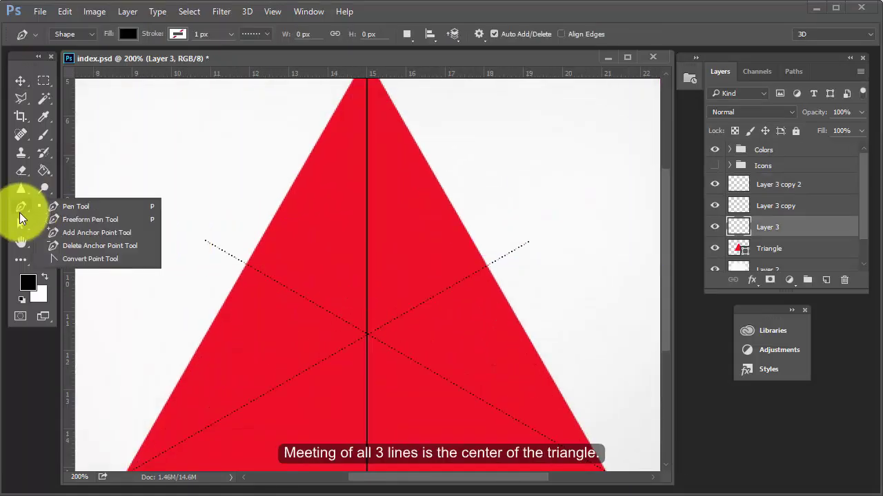
pyautogui.moveTo(388, 276); pyautogui.dragTo(386, 332)
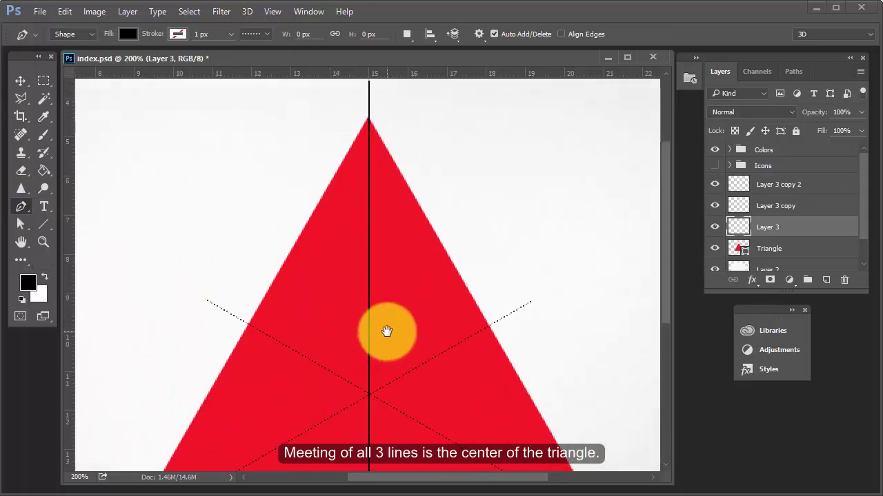
pyautogui.click(714, 227)
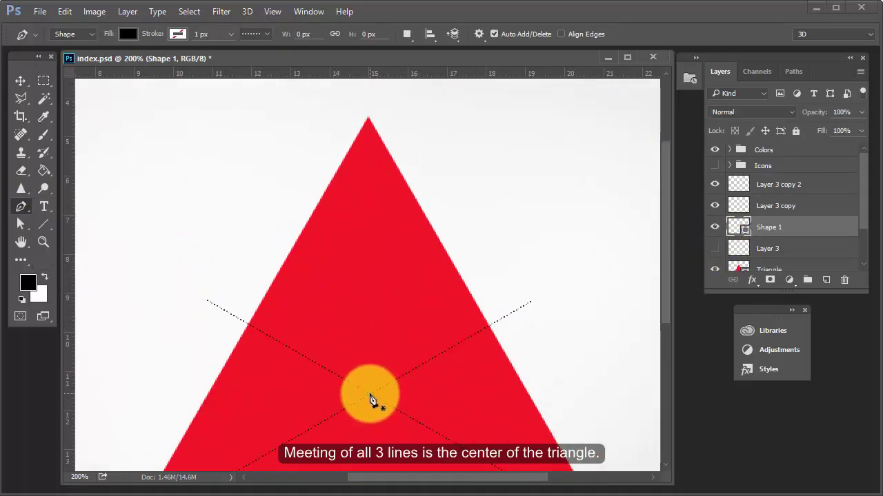
pyautogui.click(370, 396)
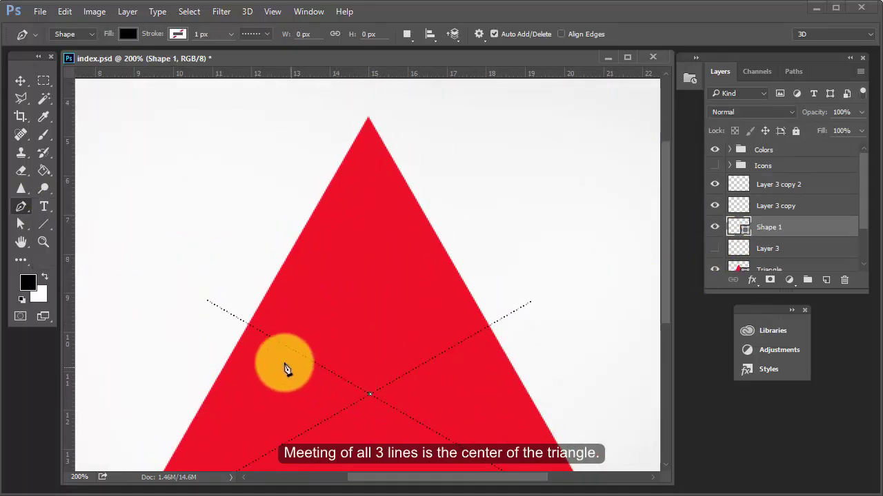
pyautogui.click(249, 325)
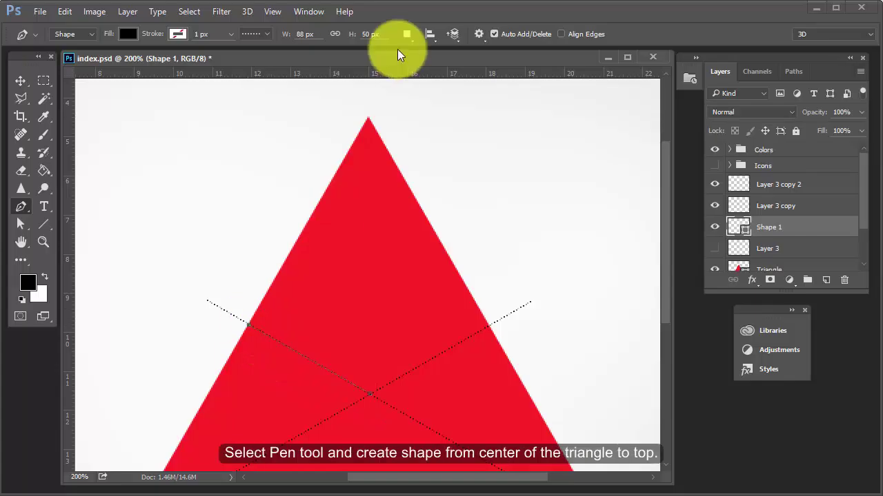
pyautogui.click(369, 119)
pyautogui.click(488, 324)
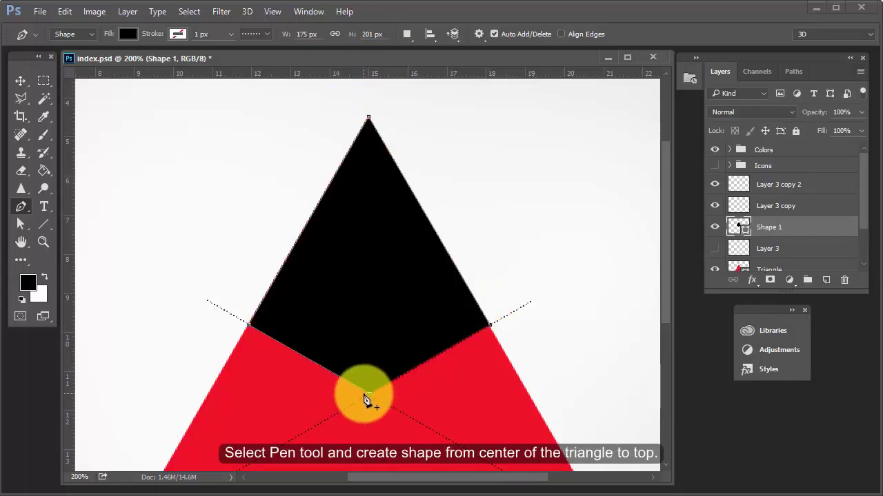
# - Fill Shape 1 with pure red #ff0000
pyautogui.press('v')
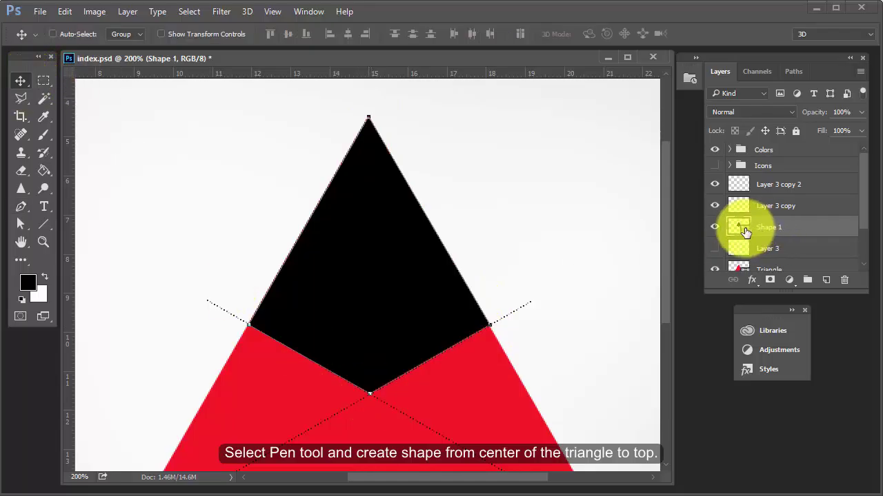
pyautogui.doubleClick(738, 227)
pyautogui.moveTo(641, 290); pyautogui.dragTo(759, 290)
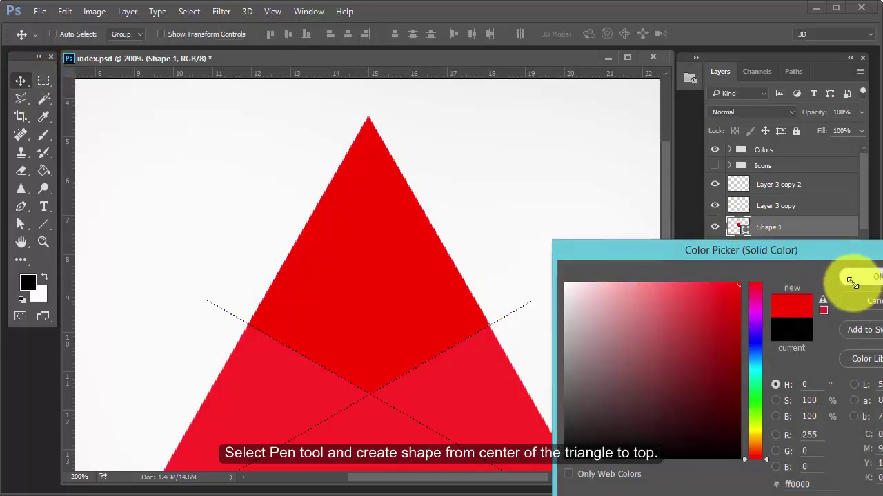
pyautogui.click(855, 277)
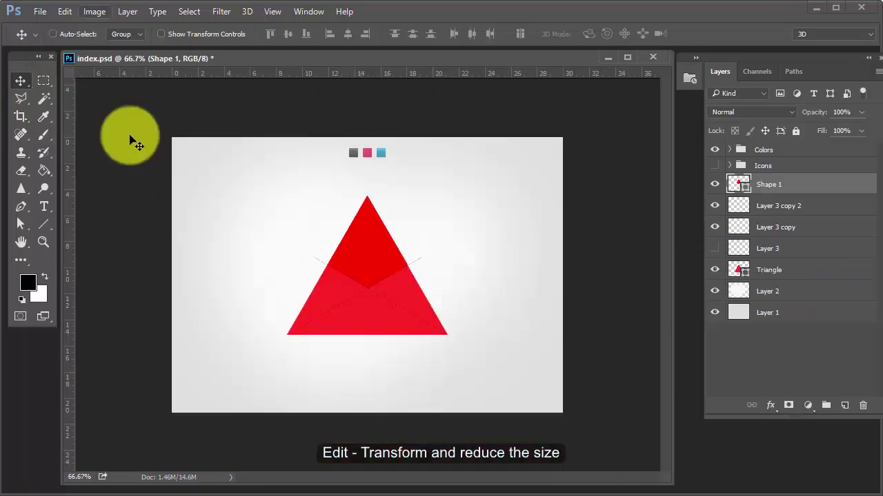
pyautogui.click(152, 261)
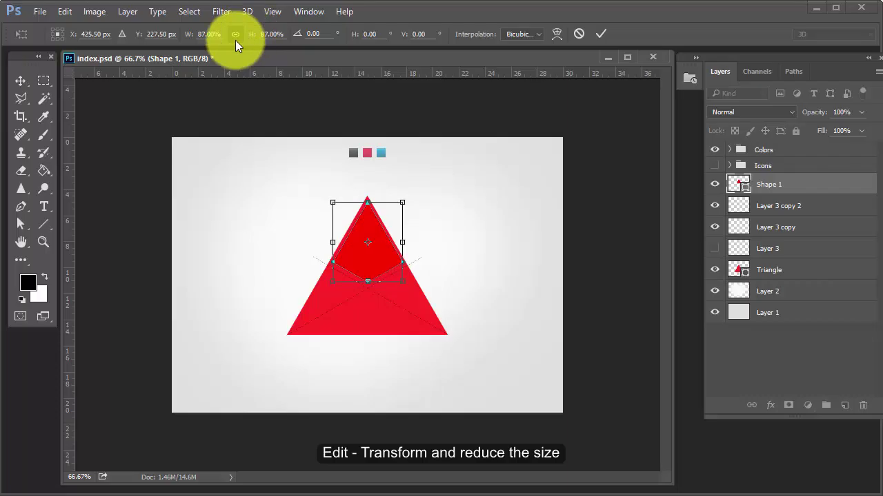
# - Commit Shape 1's 87% scale and change its fill to a softer pinkish red
pyautogui.press('Return')
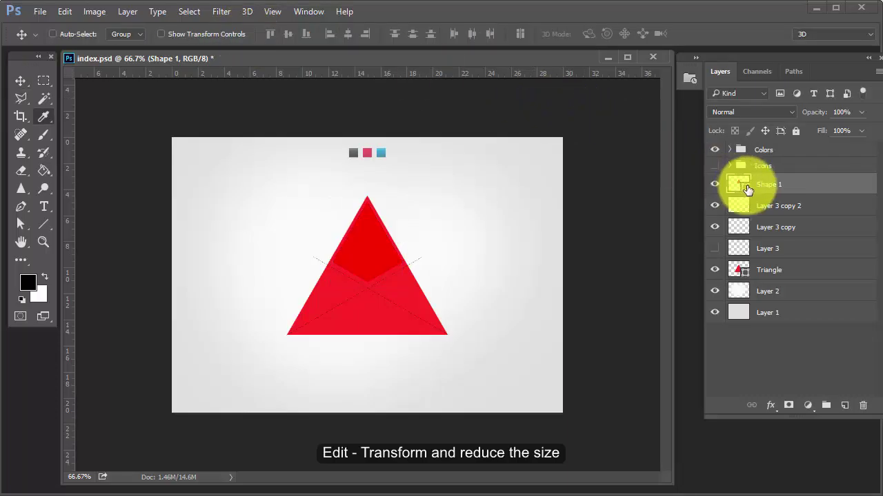
pyautogui.doubleClick(747, 190)
pyautogui.click(577, 290)
pyautogui.click(853, 285)
# - Place a horizontal guide at the triangle's centre and check the facet's alignment
pyautogui.moveTo(416, 73); pyautogui.dragTo(419, 290)
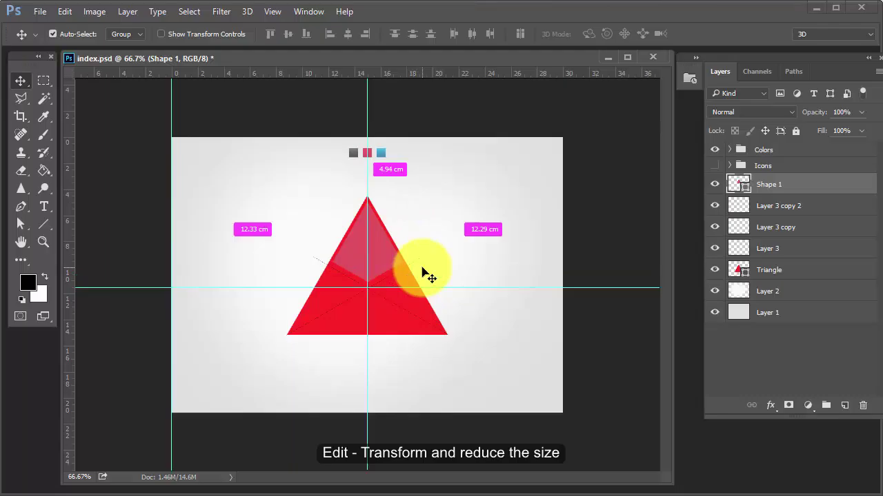
pyautogui.hotkey('ctrl', '+')
pyautogui.hotkey('ctrl', '+')
pyautogui.hotkey('ctrl', '-')
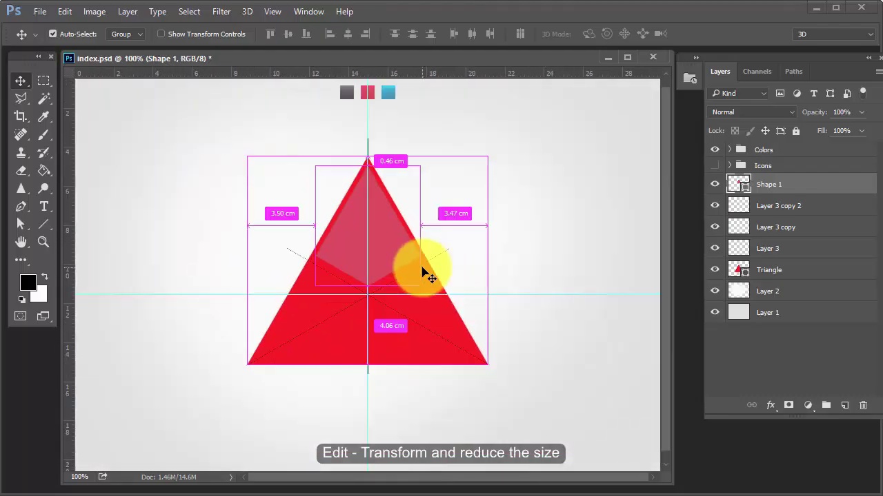
pyautogui.hotkey('ctrl', '-')
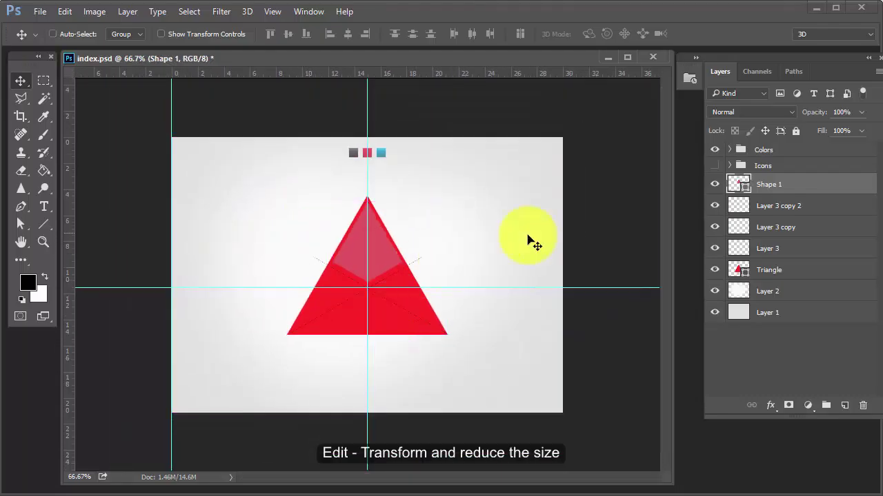
pyautogui.hotkey('ctrl', 't')
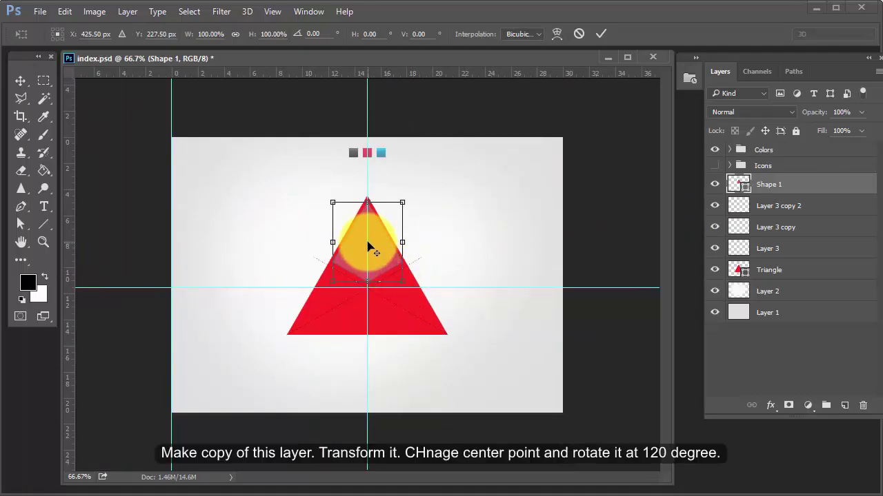
# - Rotate a copy of the top facet 120° about the triangle's centre into a lower corner
pyautogui.press('Return')
pyautogui.click(64, 12)
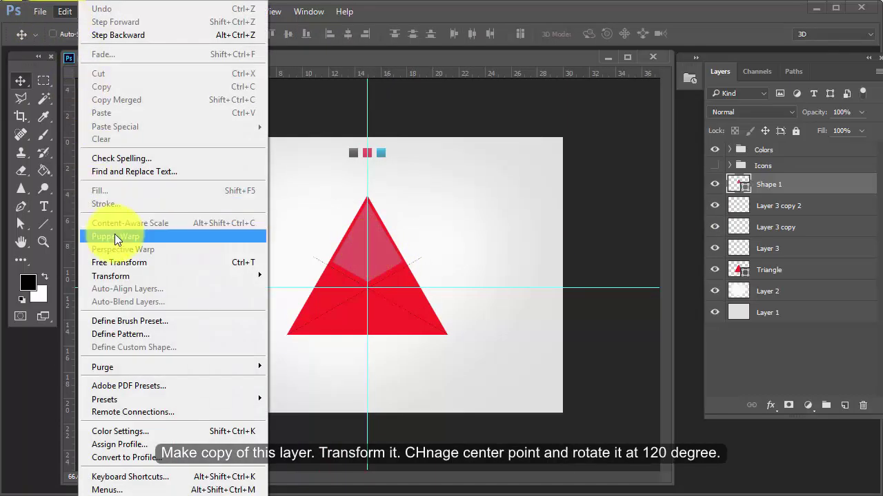
pyautogui.click(125, 265)
pyautogui.moveTo(367, 245)
pyautogui.mouseDown()
pyautogui.moveTo(369, 297)
pyautogui.moveTo(367, 288)
pyautogui.mouseUp()
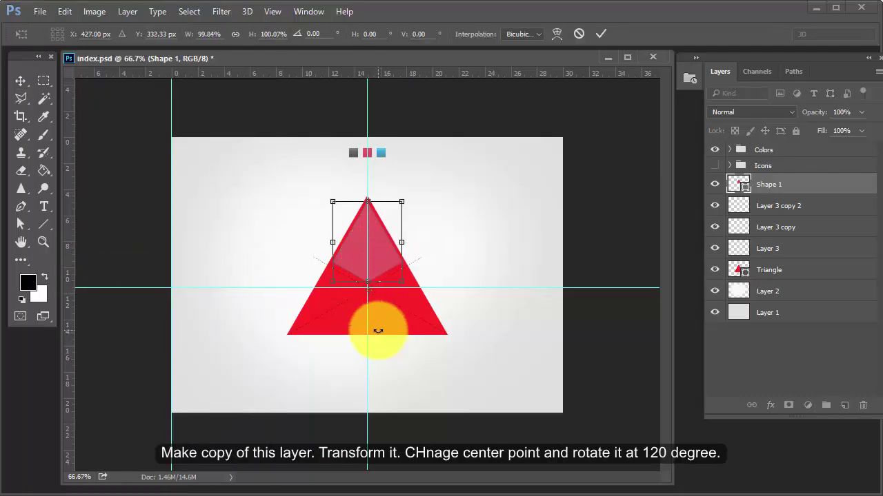
pyautogui.hotkey('ctrl', '+')
pyautogui.hotkey('ctrl', '+')
pyautogui.hotkey('ctrl', '+')
pyautogui.hotkey('ctrl', '+')
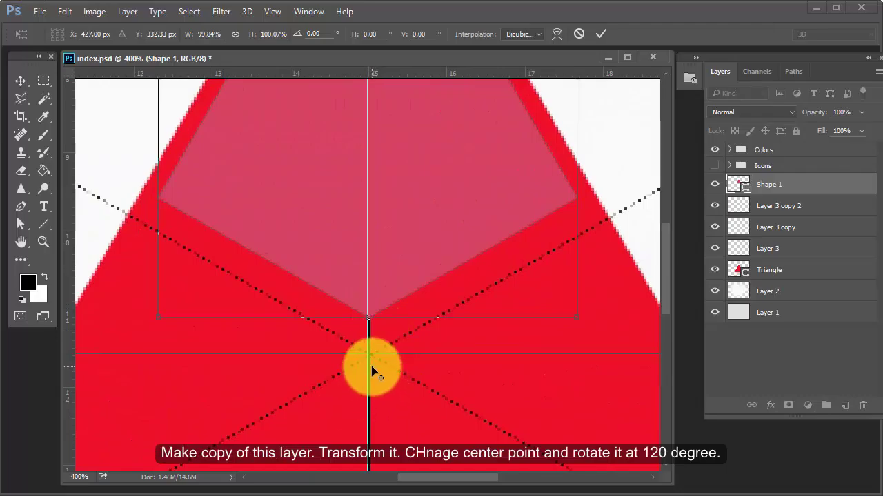
pyautogui.moveTo(373, 370); pyautogui.dragTo(370, 355)
pyautogui.hotkey('ctrl', '-')
pyautogui.hotkey('ctrl', '-')
pyautogui.hotkey('ctrl', '-')
pyautogui.hotkey('ctrl', '-')
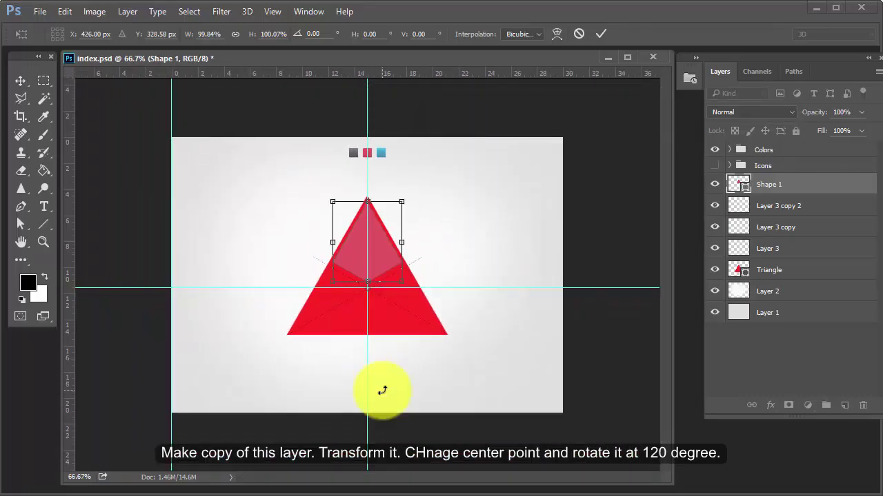
pyautogui.moveTo(417, 190)
pyautogui.mouseDown()
pyautogui.moveTo(380, 245)
pyautogui.moveTo(324, 161)
pyautogui.mouseUp()
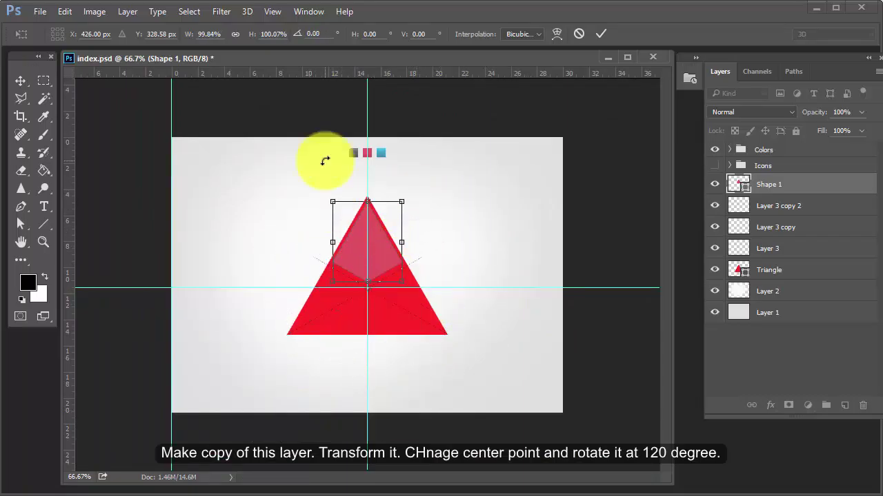
# - Rotate another copy -120° about the lines' intersection to fill the other lower corner
pyautogui.click(308, 34)
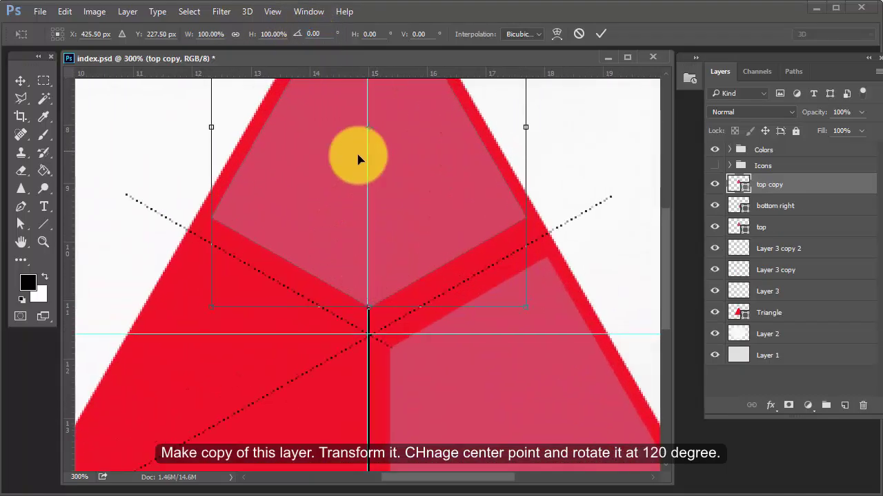
pyautogui.moveTo(369, 131); pyautogui.dragTo(368, 338)
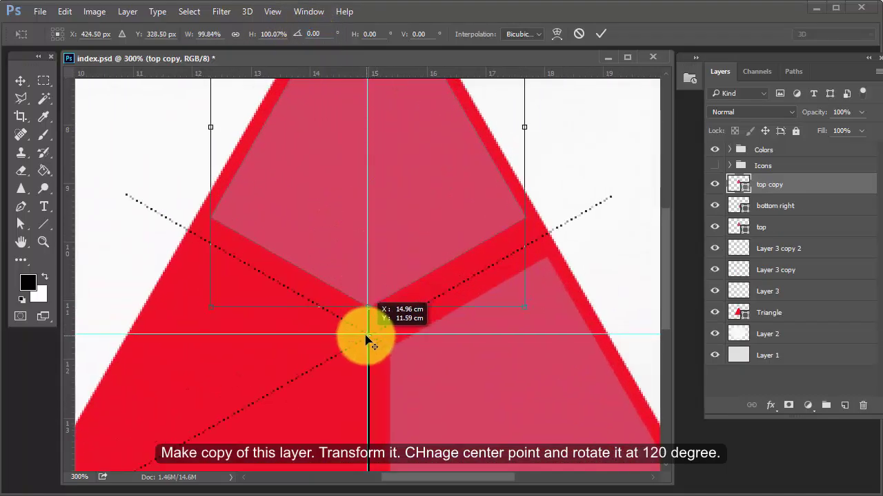
pyautogui.hotkey('ctrl', '1')
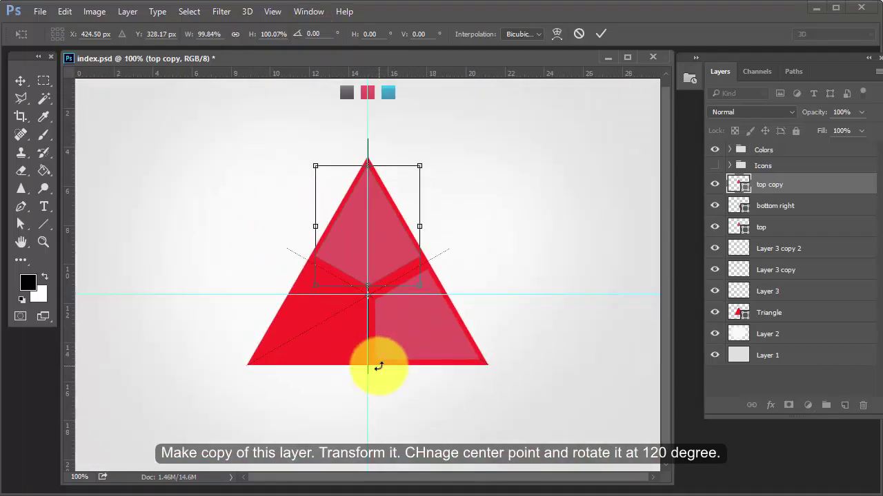
pyautogui.write('-120')
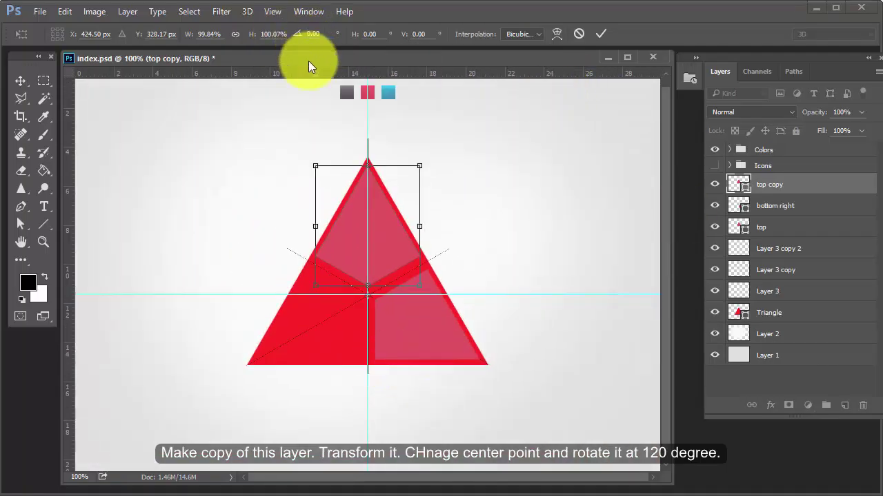
pyautogui.press('Return')
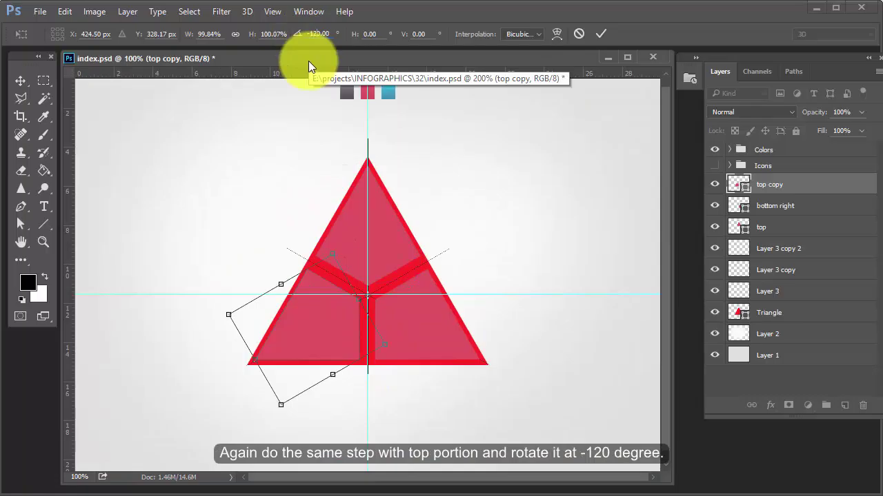
pyautogui.press('Return')
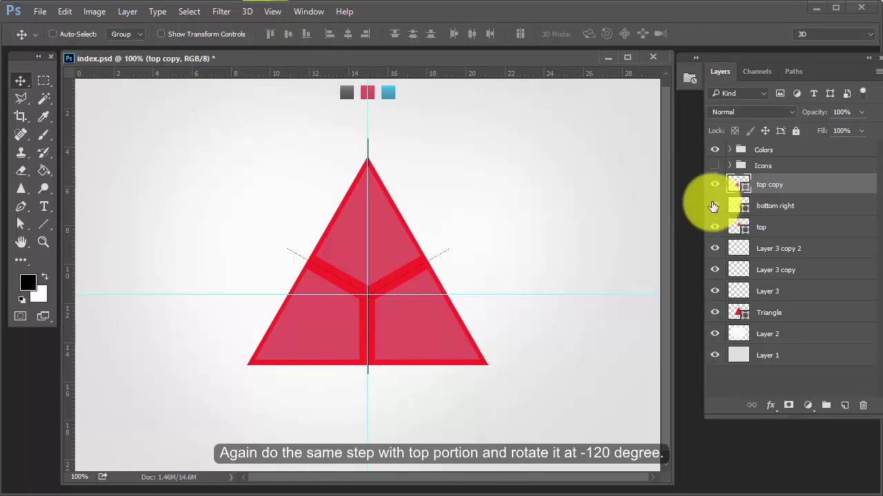
# - Hide the base triangle and lines, then enlarge the three facets about 135% and move them lower
pyautogui.moveTo(715, 249); pyautogui.dragTo(714, 313)
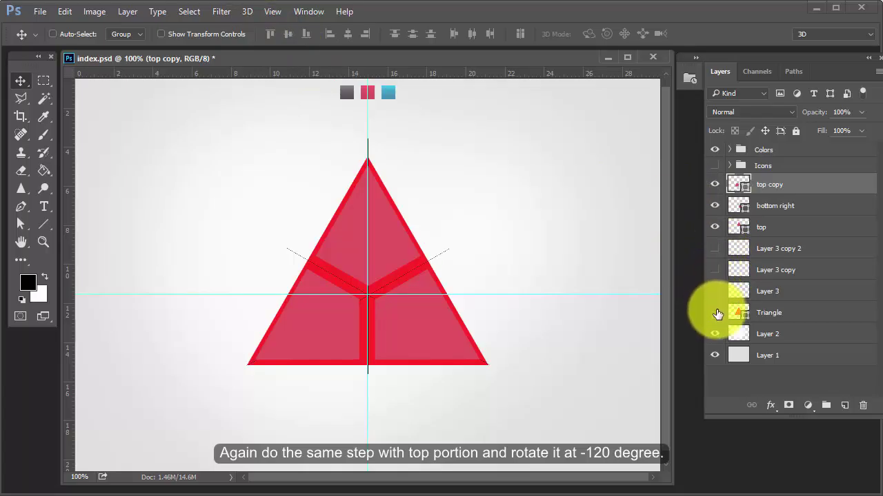
pyautogui.click(775, 312)
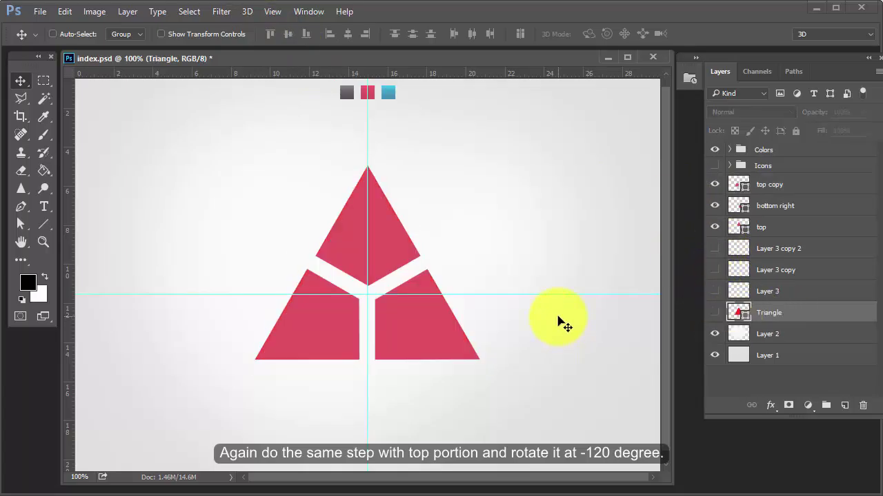
pyautogui.click(777, 228)
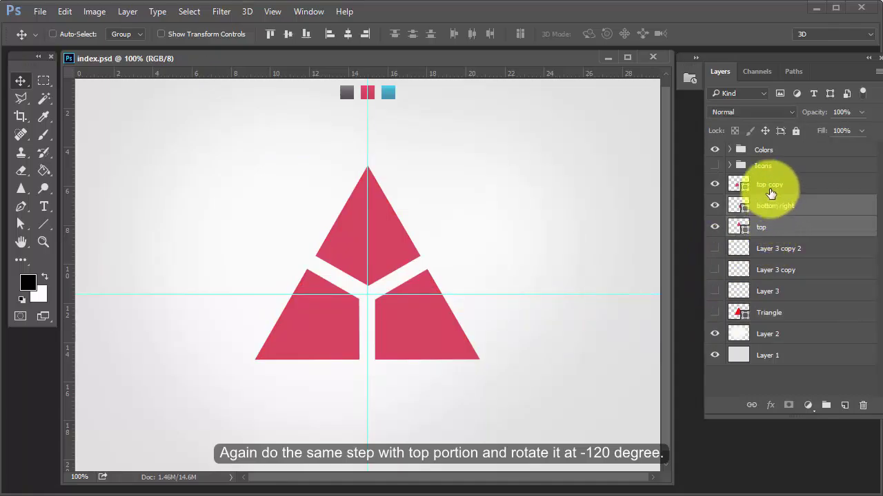
pyautogui.keyDown('shift'); pyautogui.click(769, 186); pyautogui.keyUp('shift')
pyautogui.hotkey('ctrl', 't')
pyautogui.moveTo(488, 362); pyautogui.dragTo(533, 412)
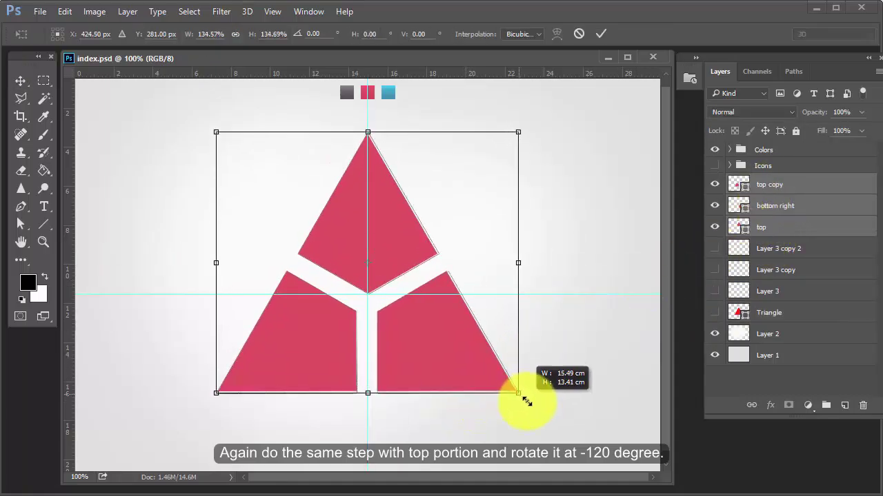
pyautogui.press('Return')
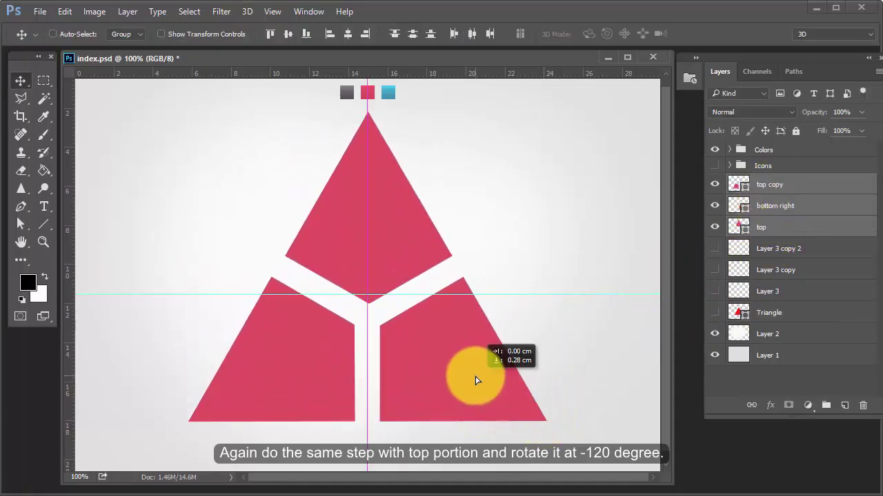
pyautogui.moveTo(473, 375); pyautogui.dragTo(473, 397)
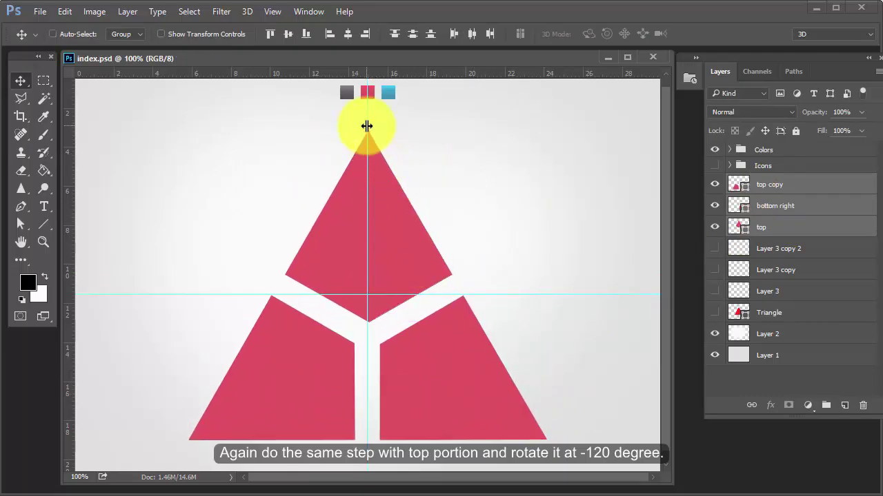
pyautogui.click(53, 34)
# - Copy the grey swatch's gradient style from Rectangle 1 and paste it onto the top piece
pyautogui.rightClick(333, 95)
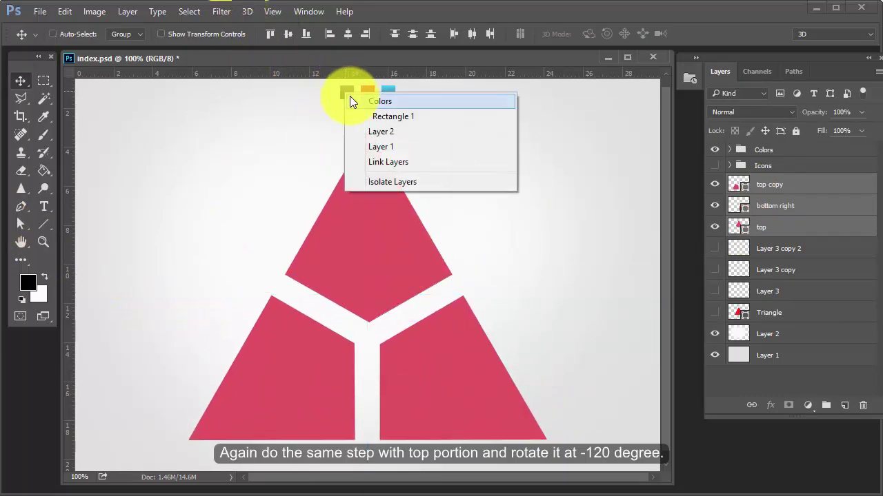
pyautogui.click(356, 115)
pyautogui.rightClick(866, 266)
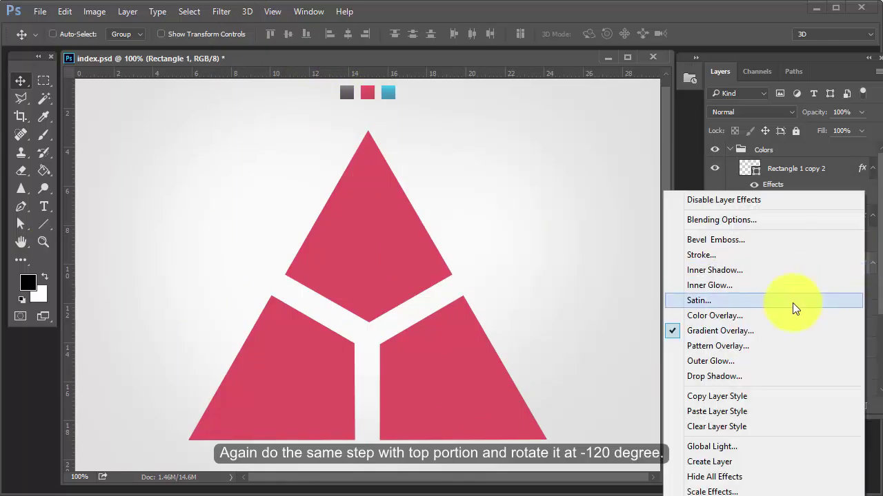
pyautogui.click(731, 393)
pyautogui.rightClick(364, 226)
pyautogui.click(400, 233)
pyautogui.rightClick(368, 232)
pyautogui.click(400, 253)
pyautogui.rightClick(756, 375)
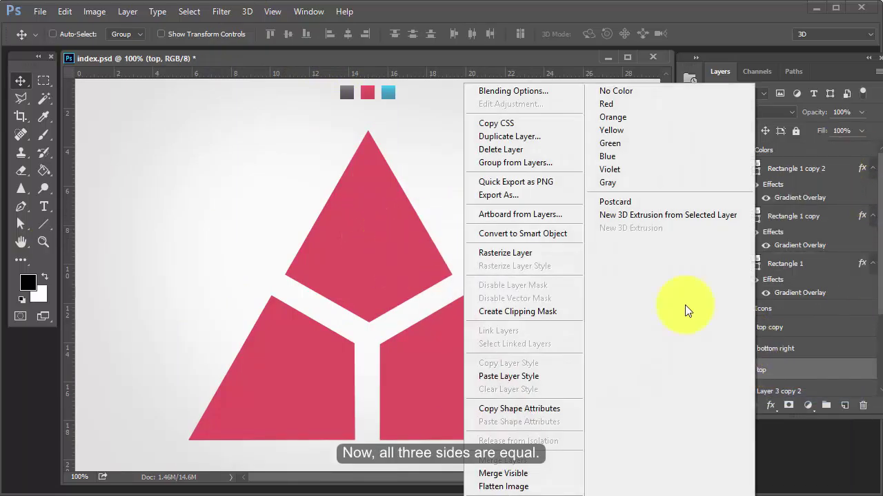
pyautogui.click(534, 375)
# - Copy Rectangle 1 copy's red gradient style onto the bottom right piece
pyautogui.rightClick(368, 95)
pyautogui.click(427, 119)
pyautogui.rightClick(861, 217)
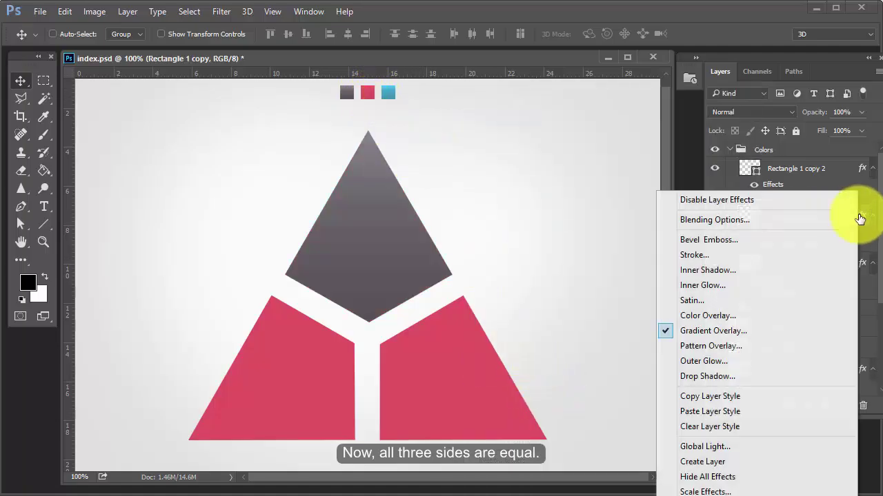
pyautogui.click(721, 402)
pyautogui.rightClick(475, 351)
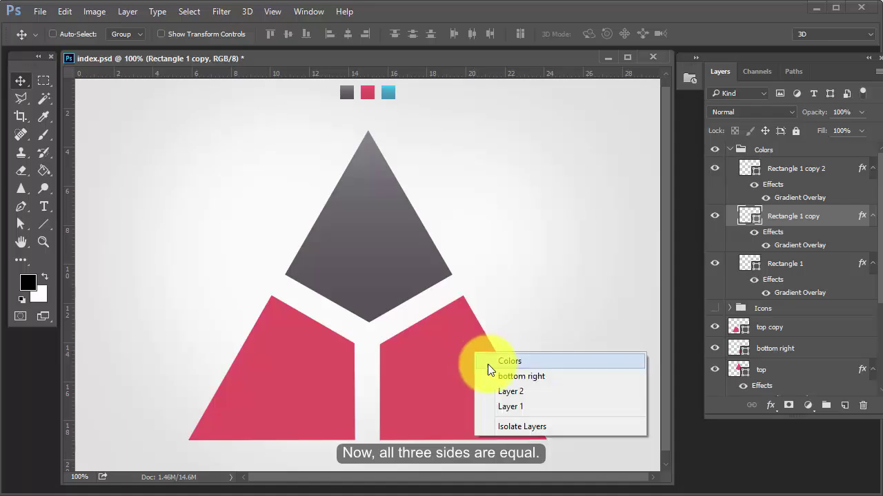
pyautogui.click(522, 378)
pyautogui.rightClick(832, 352)
pyautogui.click(591, 376)
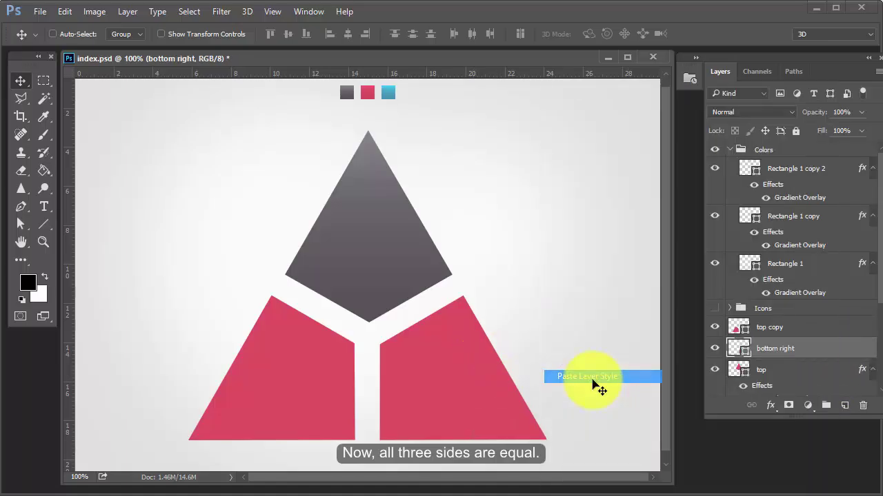
# - Paste Rectangle 1 copy 2's blue gradient style onto the top copy piece and collapse the Colors group
pyautogui.rightClick(397, 93)
pyautogui.click(448, 112)
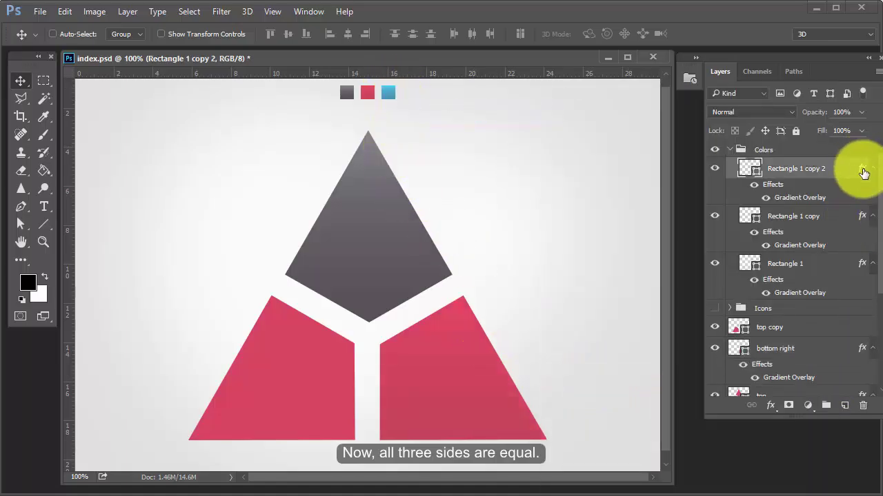
pyautogui.rightClick(861, 171)
pyautogui.click(789, 375)
pyautogui.rightClick(315, 380)
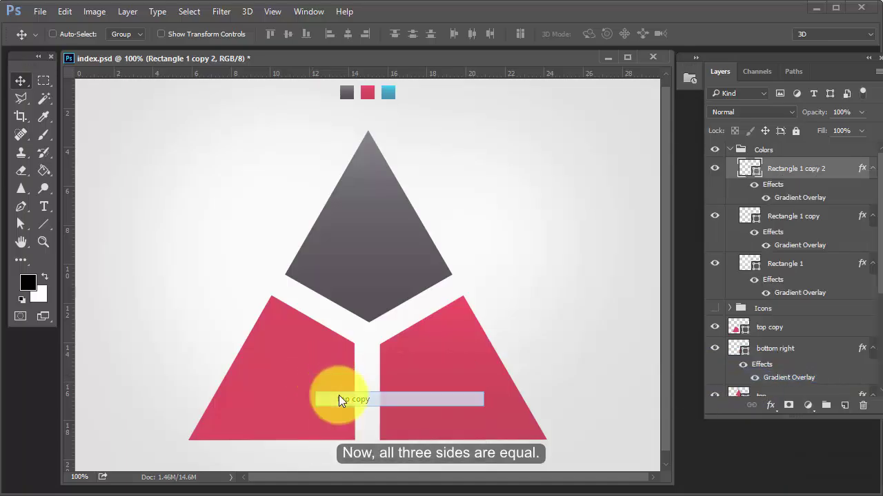
pyautogui.click(338, 396)
pyautogui.rightClick(808, 327)
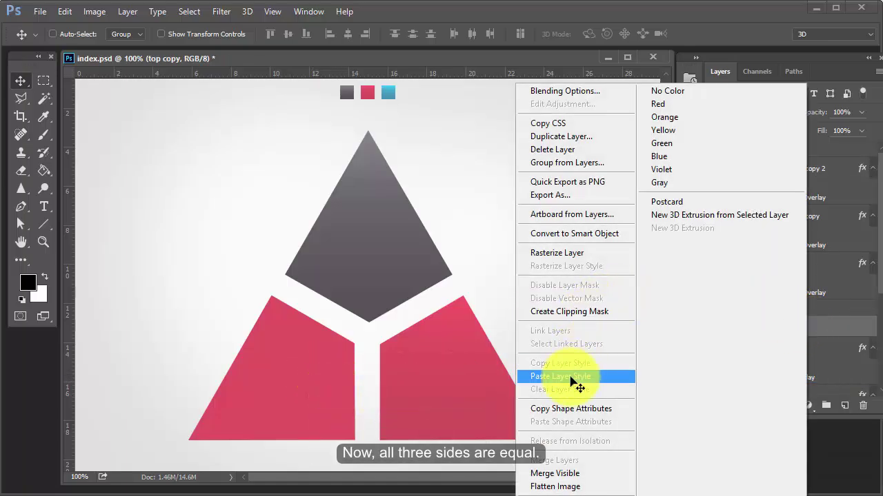
pyautogui.click(570, 378)
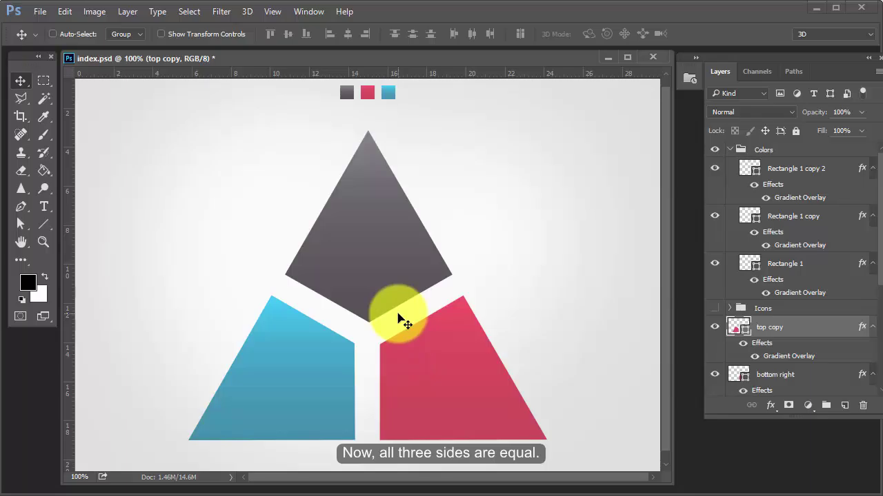
pyautogui.click(729, 149)
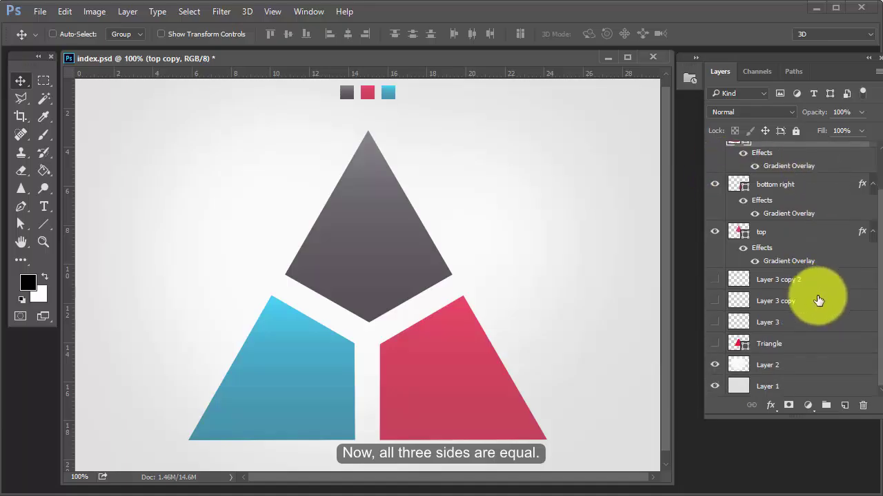
# - Group the selected triangle piece layers into Group 1
pyautogui.keyDown('shift'); pyautogui.click(825, 341); pyautogui.keyUp('shift')
pyautogui.scroll(-3, 826, 341)
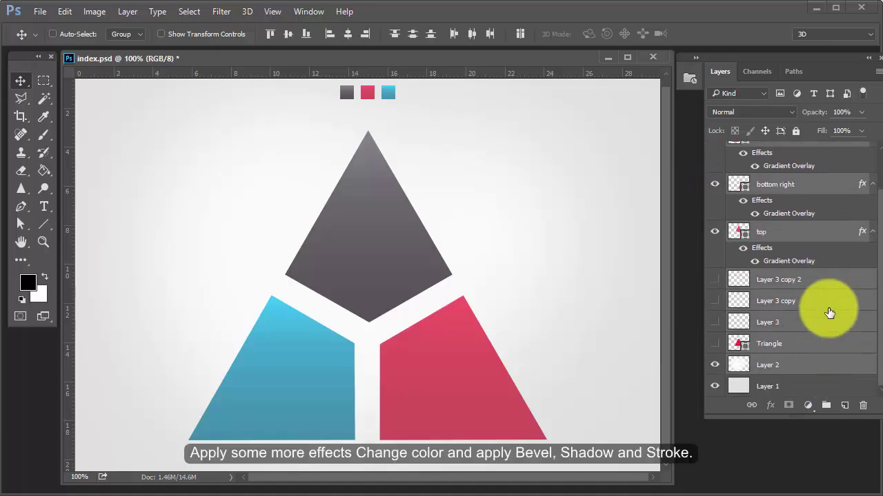
pyautogui.scroll(3, 827, 306)
pyautogui.click(876, 72)
pyautogui.click(758, 197)
pyautogui.click(587, 173)
# - Show the Icons group, then move and enlarge the stats chart icon into the grey top piece
pyautogui.click(715, 166)
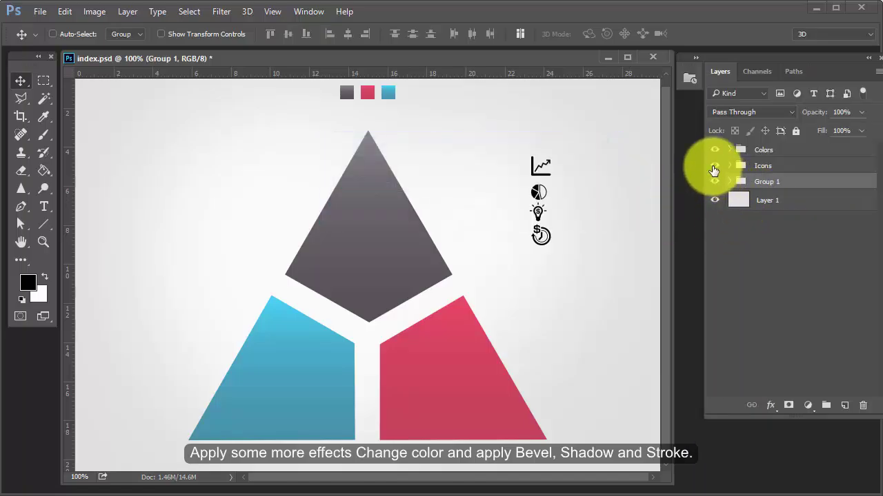
pyautogui.click(730, 167)
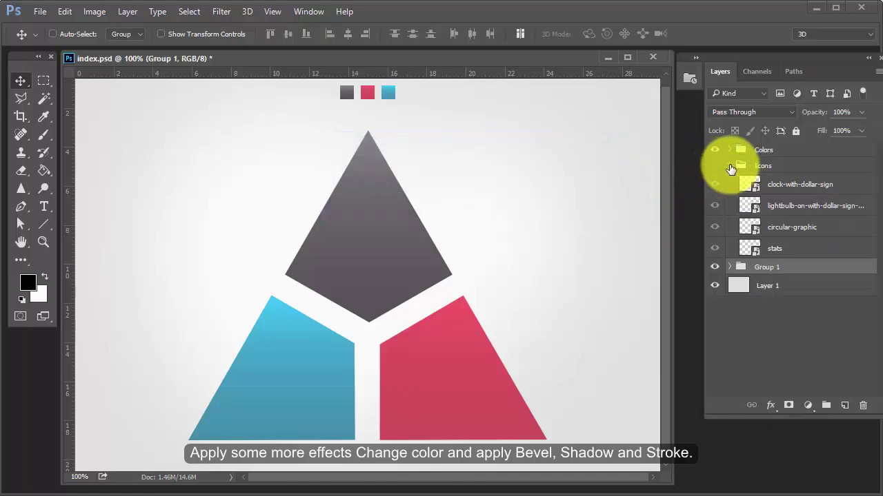
pyautogui.click(715, 166)
pyautogui.click(769, 249)
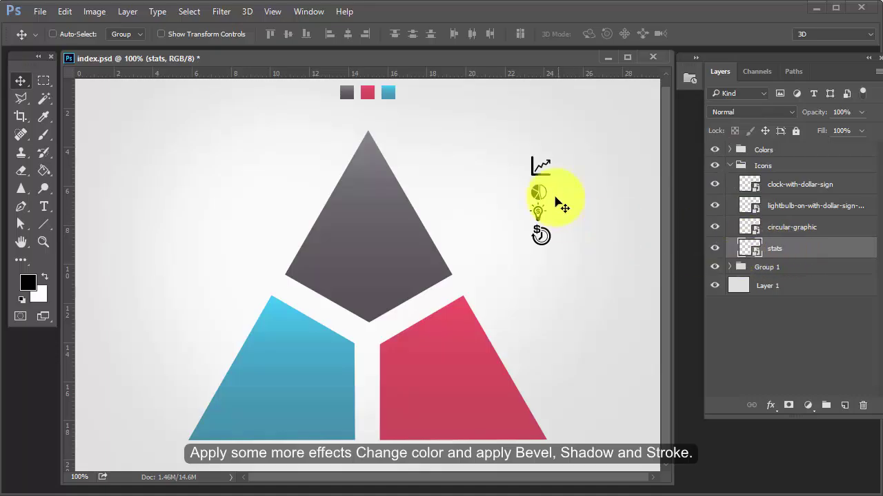
pyautogui.moveTo(542, 161)
pyautogui.mouseDown()
pyautogui.moveTo(369, 223)
pyautogui.moveTo(371, 298)
pyautogui.moveTo(356, 277)
pyautogui.moveTo(374, 290)
pyautogui.mouseUp()
pyautogui.hotkey('ctrl', 't')
pyautogui.press('Return')
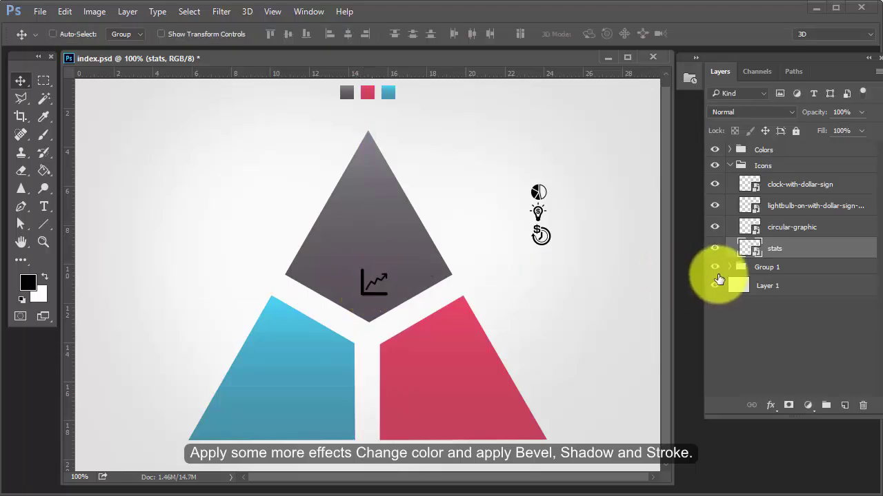
# - Move and enlarge the pie icon into the blue piece and the lightbulb into the red piece
pyautogui.click(778, 226)
pyautogui.moveTo(538, 193)
pyautogui.mouseDown()
pyautogui.moveTo(542, 217)
pyautogui.moveTo(392, 356)
pyautogui.moveTo(322, 384)
pyautogui.moveTo(341, 382)
pyautogui.moveTo(335, 361)
pyautogui.moveTo(338, 369)
pyautogui.mouseUp()
pyautogui.hotkey('ctrl', 't')
pyautogui.press('Return')
pyautogui.click(814, 206)
pyautogui.moveTo(538, 212); pyautogui.dragTo(410, 377)
pyautogui.hotkey('ctrl', 't')
pyautogui.press('Return')
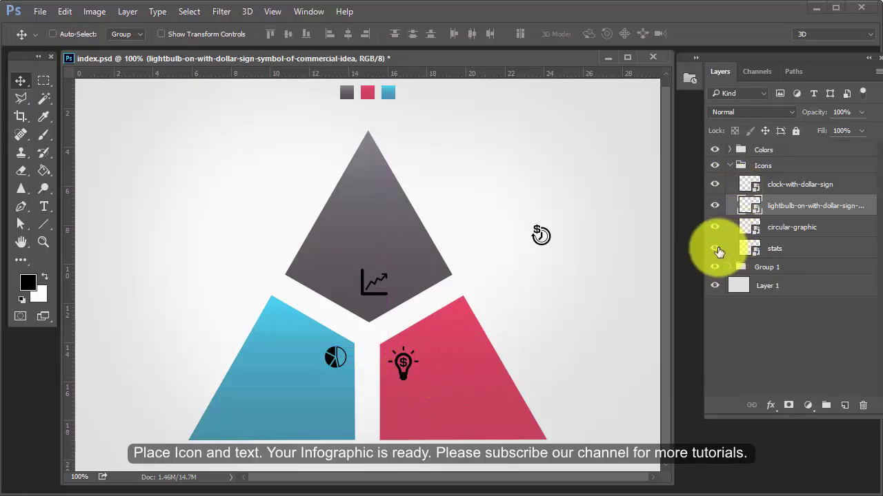
# - Hide the clock icon and select the three placed icon layers together
pyautogui.click(716, 185)
pyautogui.click(734, 164)
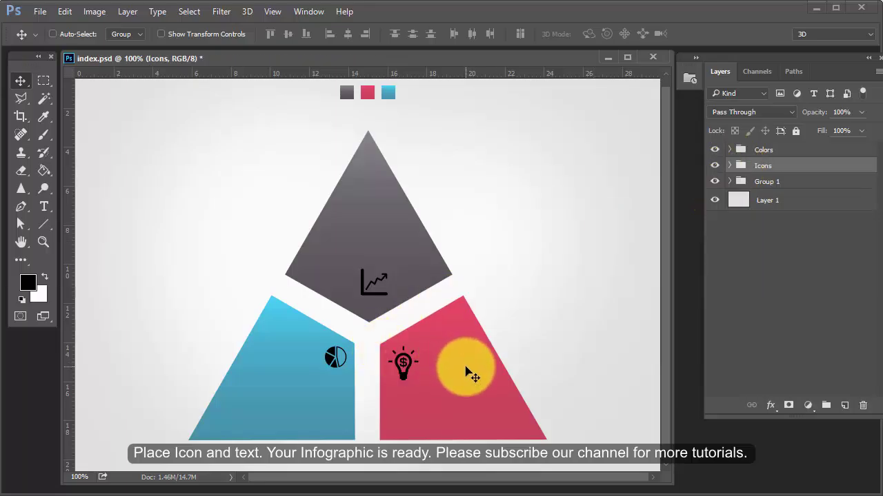
pyautogui.rightClick(363, 294)
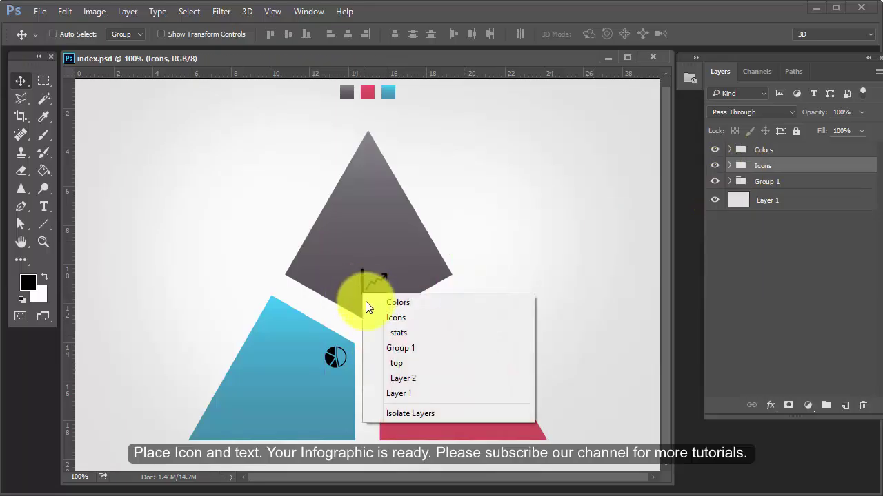
pyautogui.click(397, 333)
pyautogui.click(729, 165)
pyautogui.click(788, 206)
pyautogui.keyDown('shift'); pyautogui.click(787, 250); pyautogui.keyUp('shift')
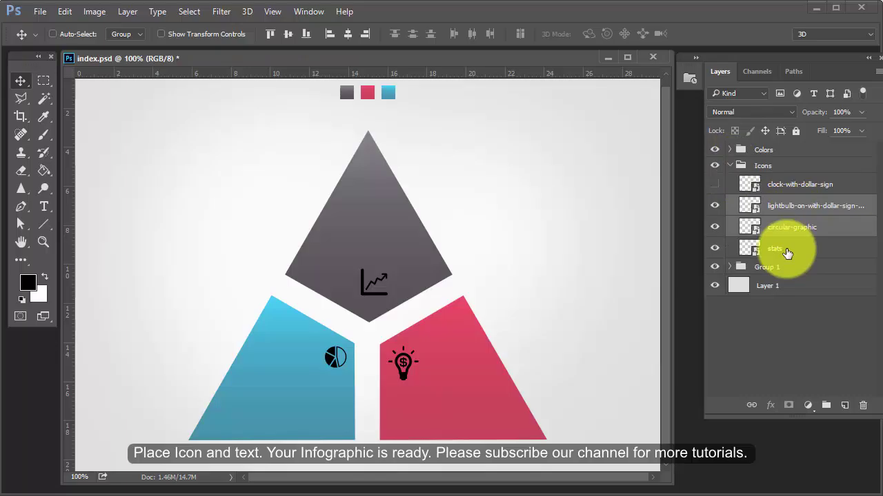
# - Move the three icon layers into Group 1 and select the stats icon layer
pyautogui.moveTo(779, 250); pyautogui.dragTo(775, 269)
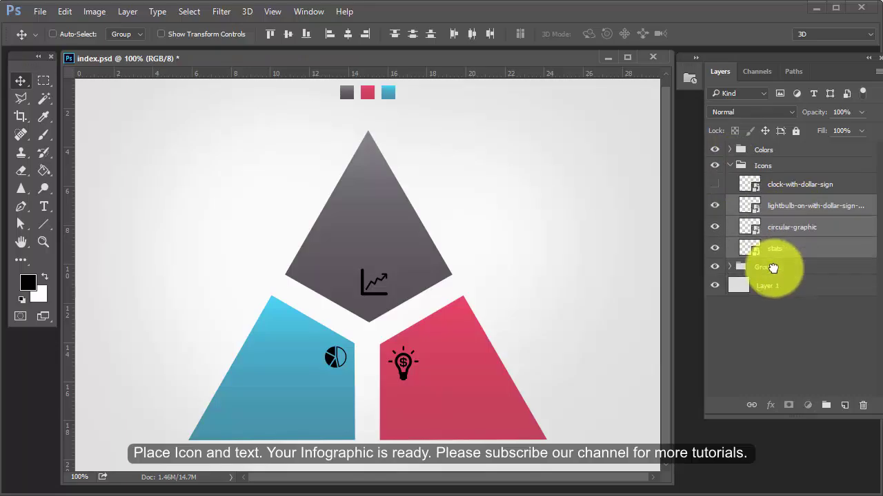
pyautogui.click(729, 203)
pyautogui.rightClick(367, 289)
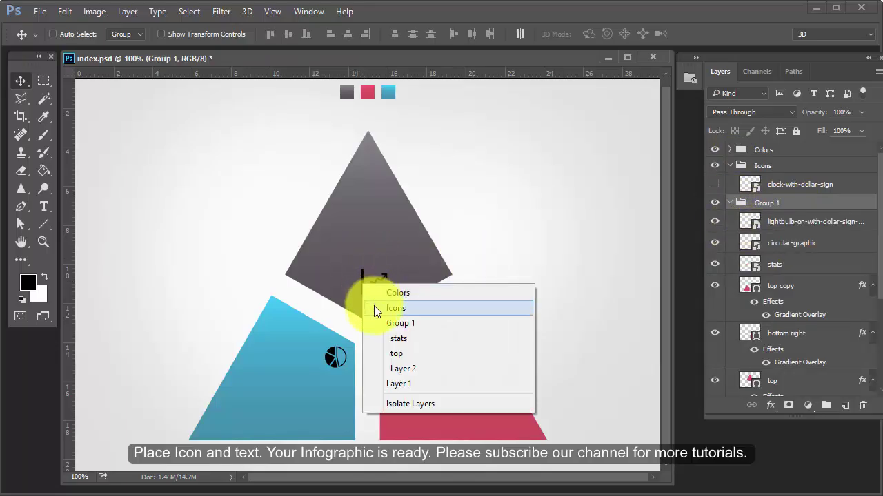
pyautogui.click(774, 264)
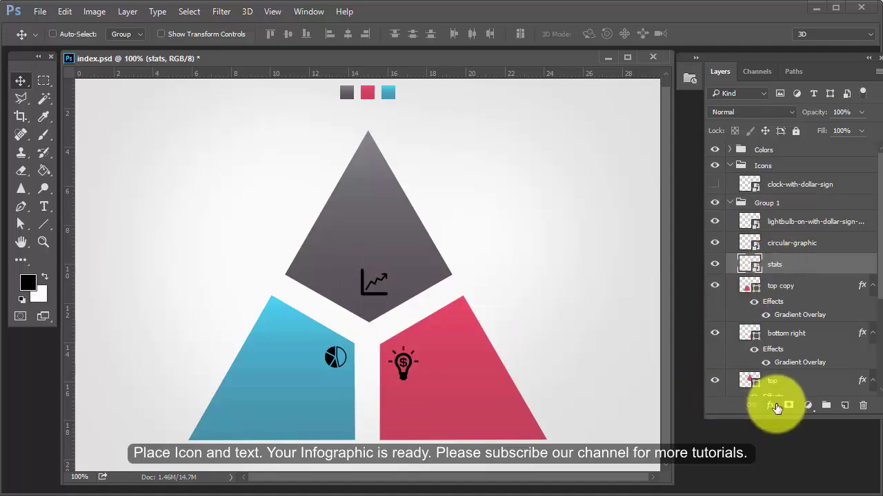
# - Give the stats chart icon a near-white light grey Color Overlay
pyautogui.click(776, 408)
pyautogui.click(808, 367)
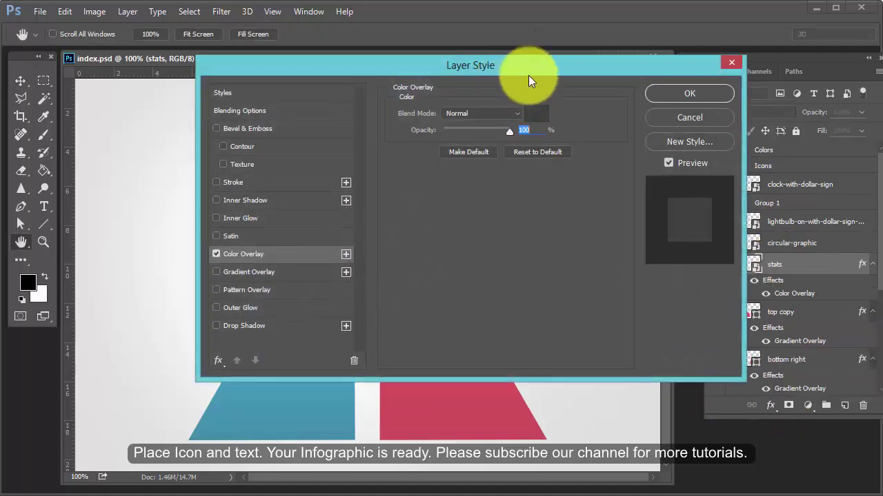
pyautogui.moveTo(528, 75); pyautogui.dragTo(770, 222)
pyautogui.click(831, 268)
pyautogui.moveTo(577, 325); pyautogui.dragTo(528, 314)
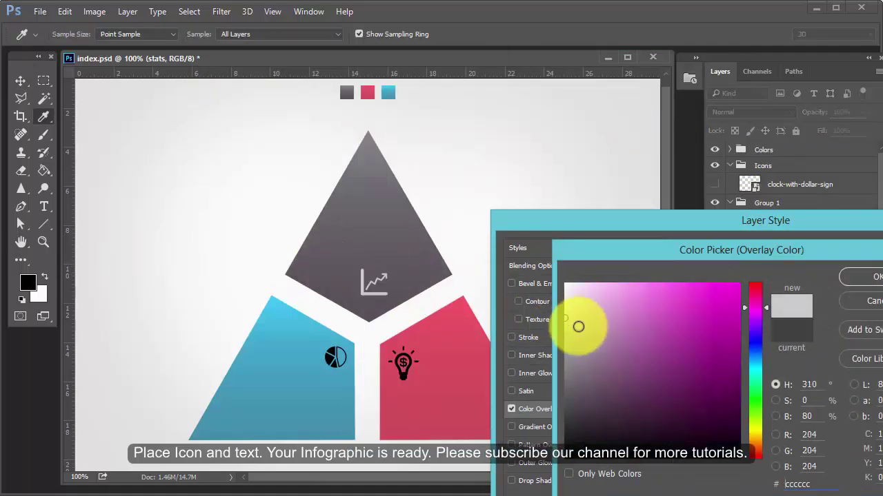
pyautogui.moveTo(623, 349)
pyautogui.mouseDown()
pyautogui.moveTo(544, 409)
pyautogui.moveTo(565, 381)
pyautogui.moveTo(544, 316)
pyautogui.mouseUp()
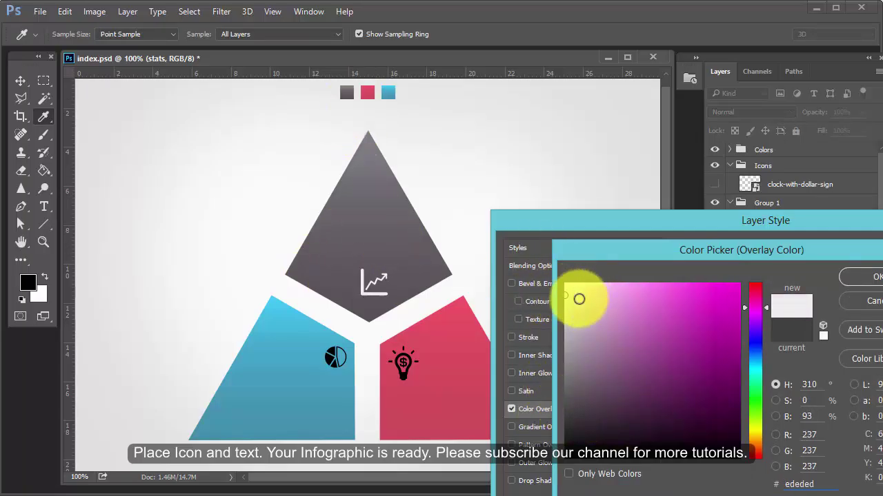
pyautogui.click(874, 277)
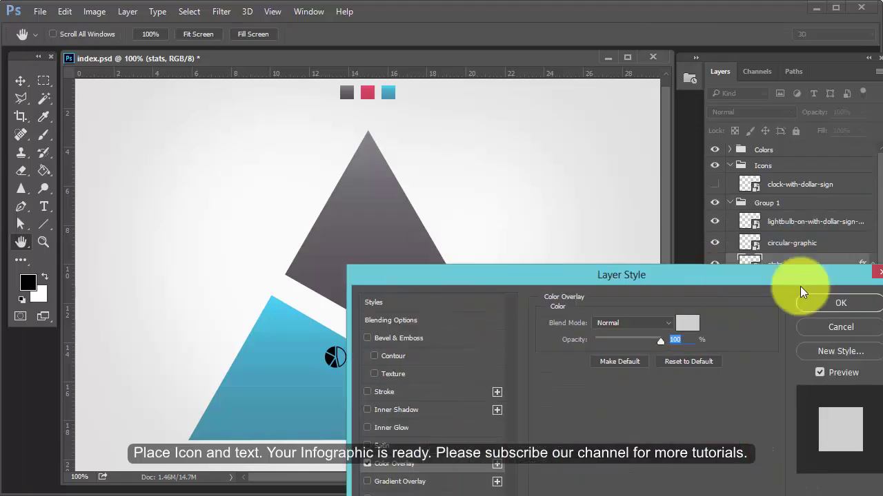
pyautogui.click(838, 301)
# - Copy the stats icon's layer style and paste it onto the top copy and bottom-right facet layers
pyautogui.rightClick(861, 263)
pyautogui.click(732, 395)
pyautogui.click(814, 341)
pyautogui.keyDown('shift'); pyautogui.click(833, 362); pyautogui.keyUp('shift')
pyautogui.rightClick(833, 361)
pyautogui.click(764, 403)
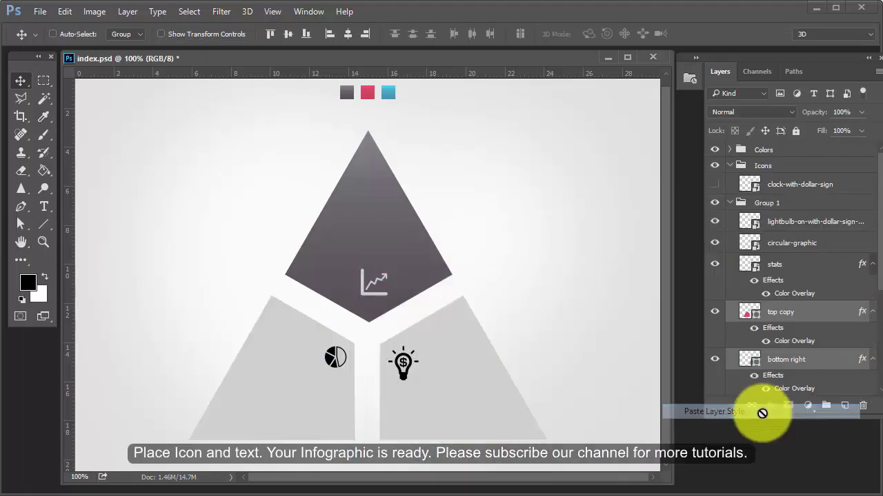
# - Paste the white overlay style onto the pie and lightbulb icon layers, then collapse Icons
pyautogui.click(804, 247)
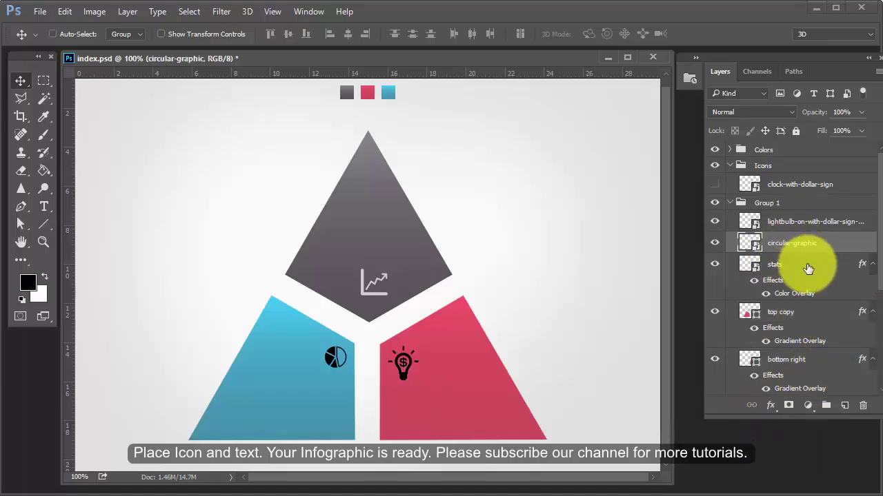
pyautogui.click(808, 268)
pyautogui.keyDown('shift'); pyautogui.click(800, 223); pyautogui.keyUp('shift')
pyautogui.rightClick(800, 223)
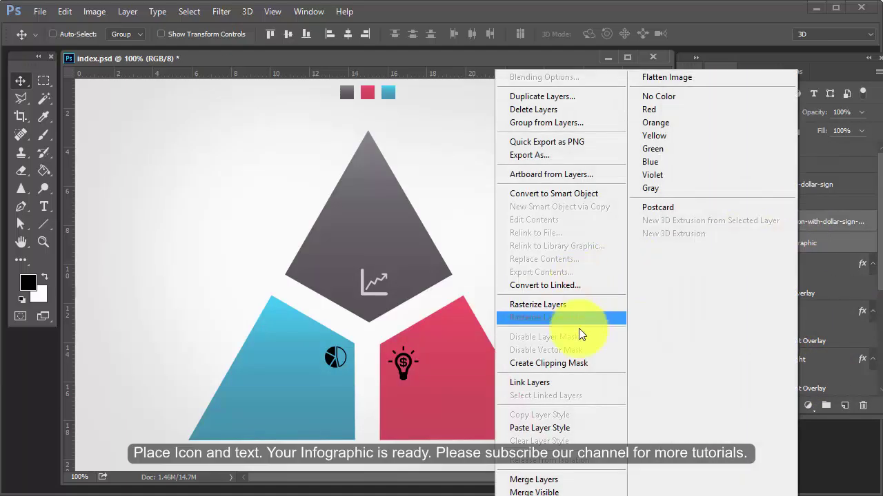
pyautogui.click(567, 424)
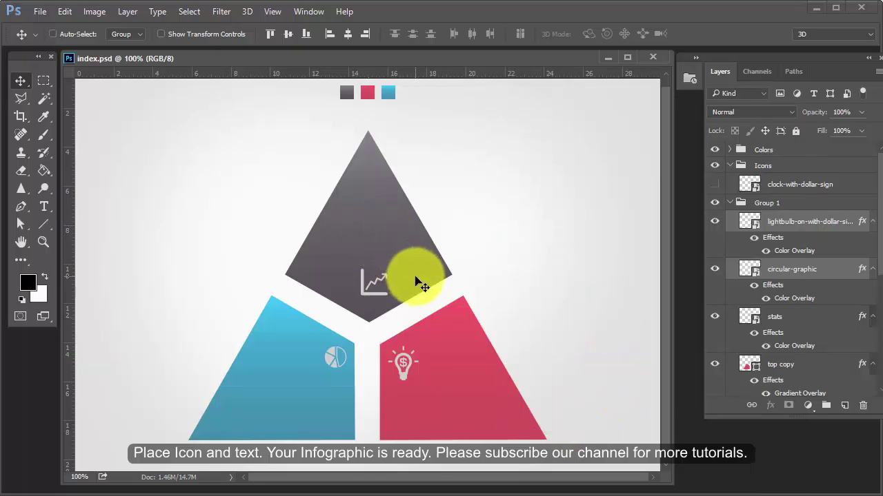
pyautogui.click(730, 165)
# - Add a new layer above Group 1 and type '01' on the dark triangle
pyautogui.click(730, 184)
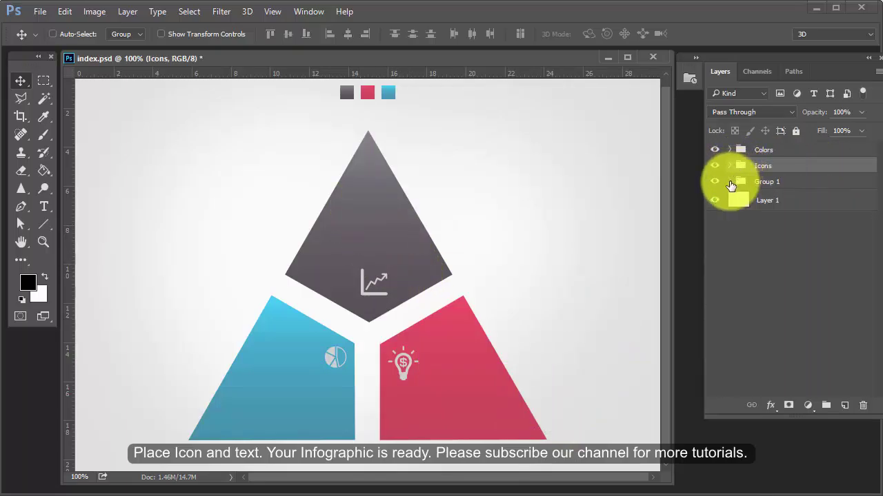
pyautogui.click(762, 184)
pyautogui.click(844, 406)
pyautogui.press('t')
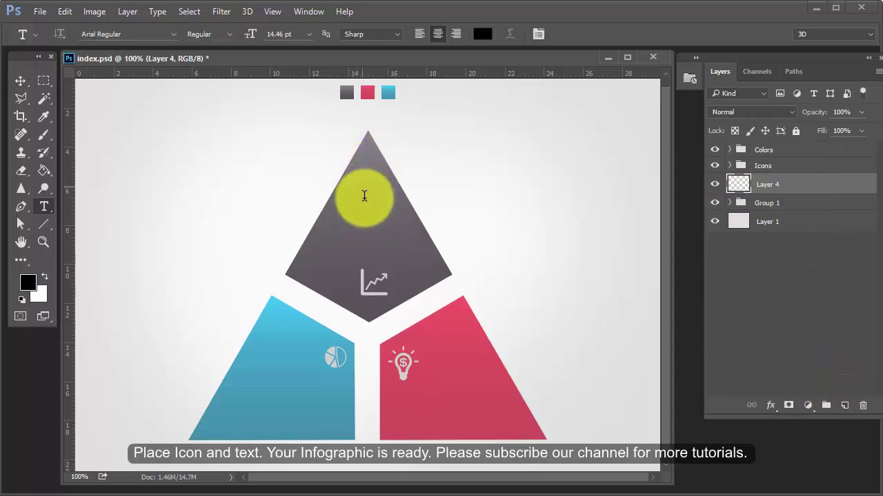
pyautogui.click(362, 192)
pyautogui.write('01')
# - Make the '01' text white and move it up toward the apex
pyautogui.hotkey('ctrl', 'a')
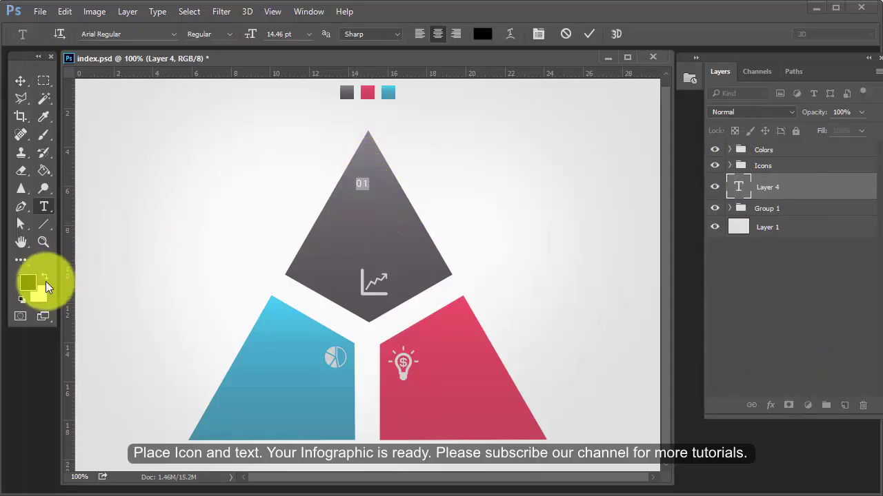
pyautogui.click(29, 282)
pyautogui.click(571, 292)
pyautogui.click(855, 283)
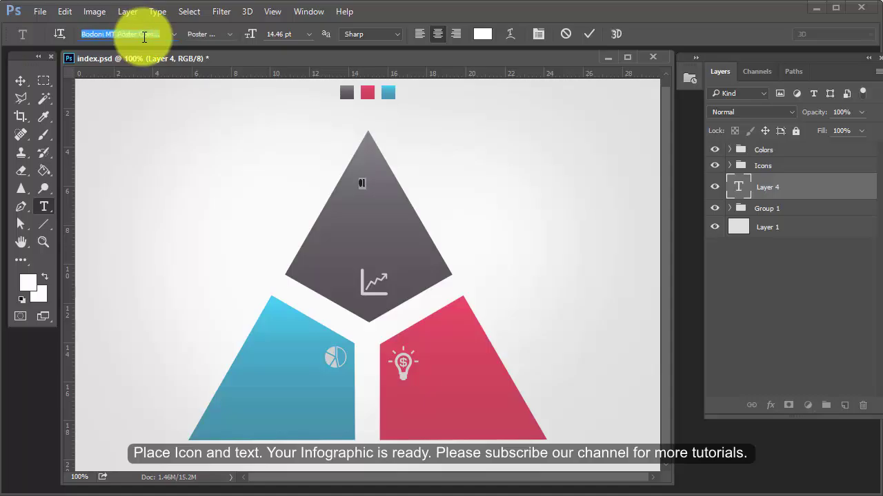
pyautogui.write('01')
pyautogui.moveTo(364, 190); pyautogui.dragTo(365, 181)
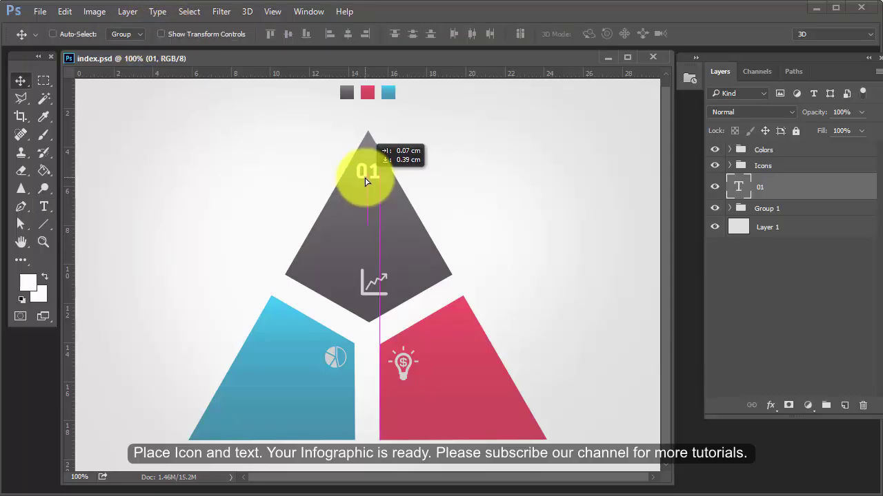
# - Add a 'Title A' label in a different font just beneath 01
pyautogui.press('t')
pyautogui.click(363, 216)
pyautogui.write('Title A')
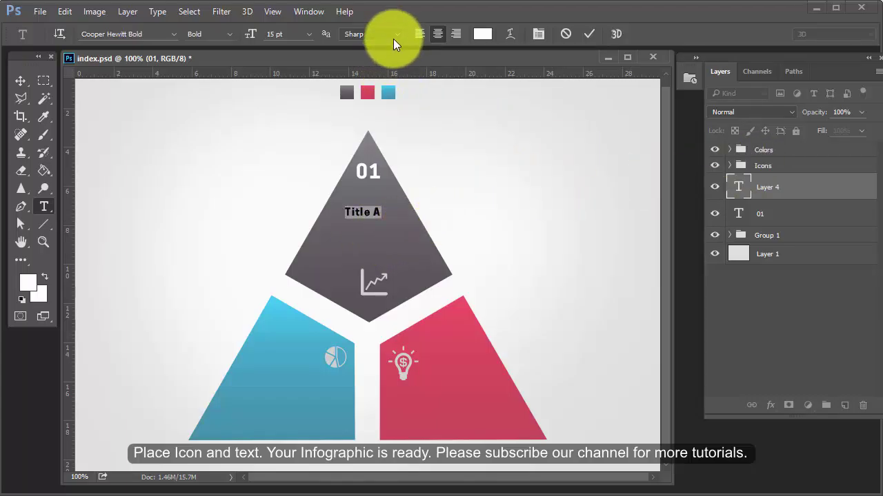
pyautogui.click(162, 33)
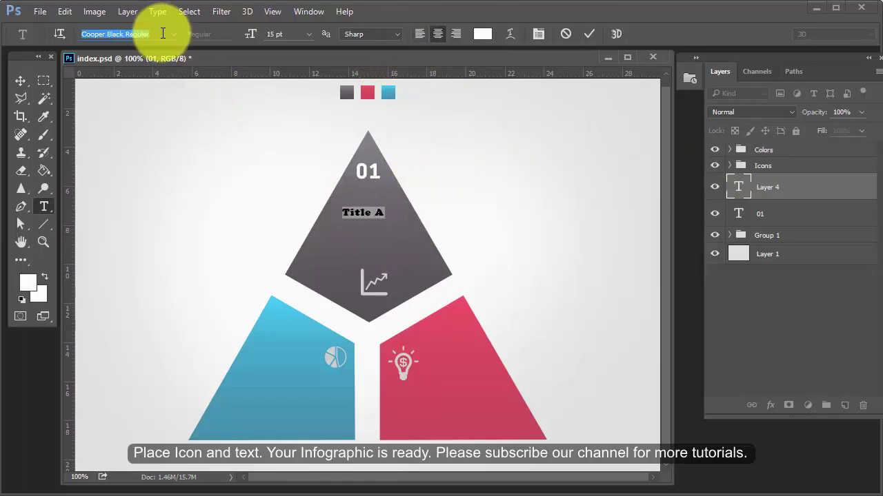
pyautogui.click(21, 81)
pyautogui.moveTo(362, 226); pyautogui.dragTo(367, 197)
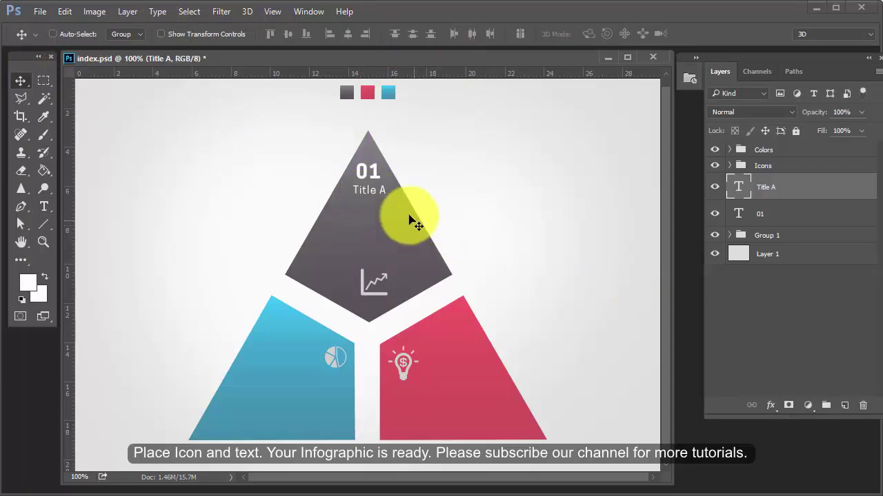
pyautogui.keyDown('shift'); pyautogui.click(759, 213); pyautogui.keyUp('shift')
# - Merge 'Title A' into the 01 text layer as its second line
pyautogui.press('t')
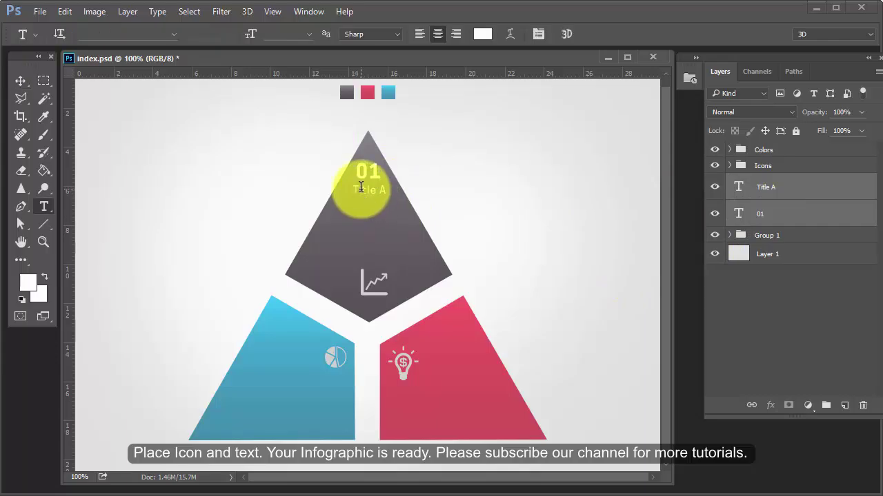
pyautogui.click(368, 200)
pyautogui.press('BackSpace')
pyautogui.click(368, 172)
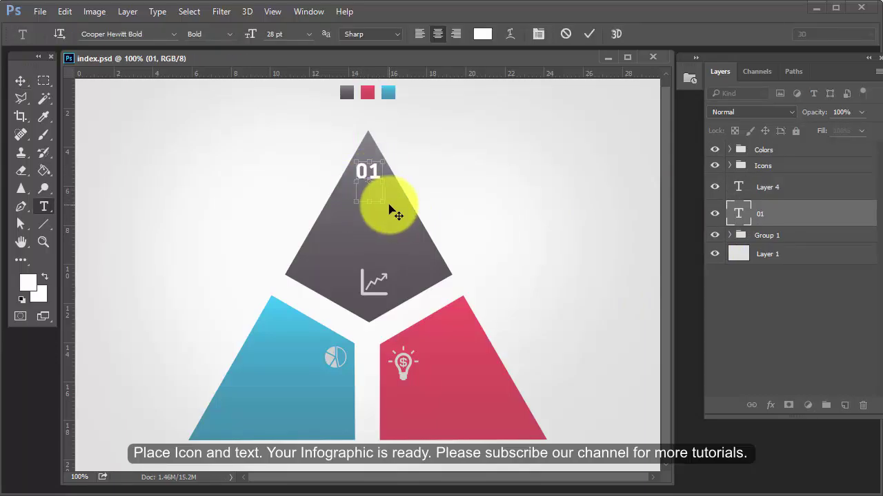
pyautogui.write('Title A')
pyautogui.moveTo(365, 142); pyautogui.dragTo(409, 189)
# - Set the 01 Title A leading to 21.54 pt and copy the block onto the pink triangle
pyautogui.hotkey('ctrl', 't')
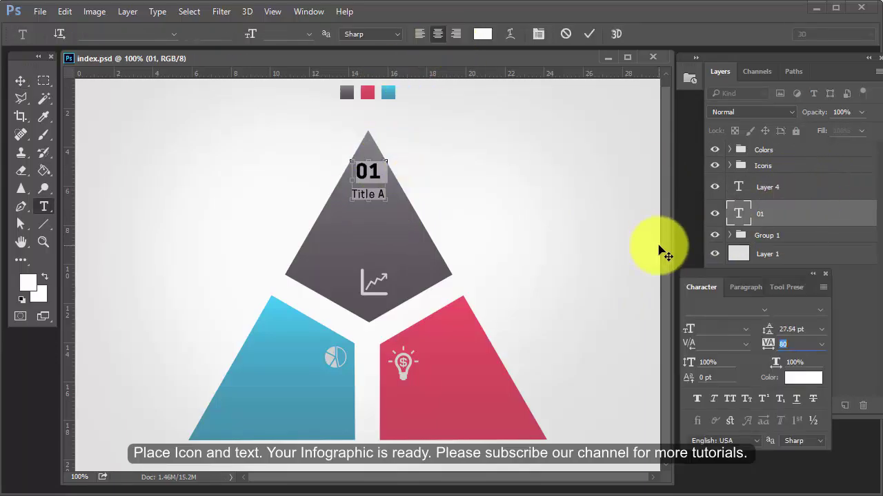
pyautogui.click(804, 329)
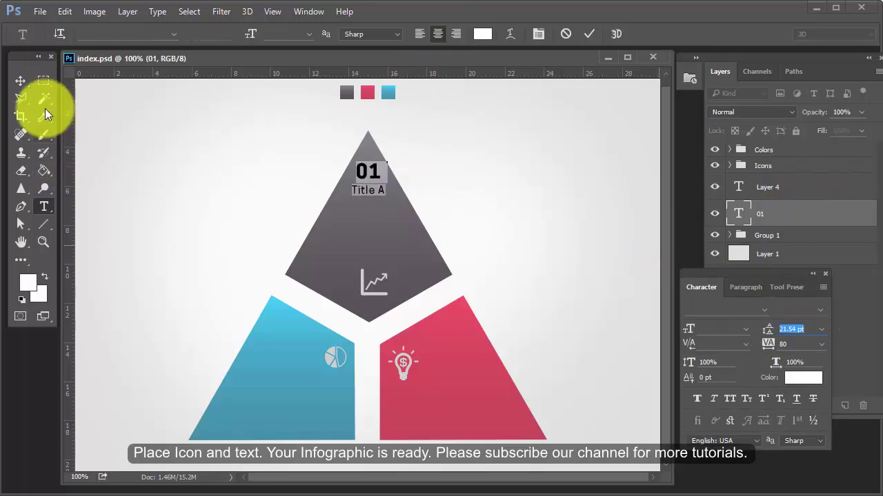
pyautogui.click(22, 82)
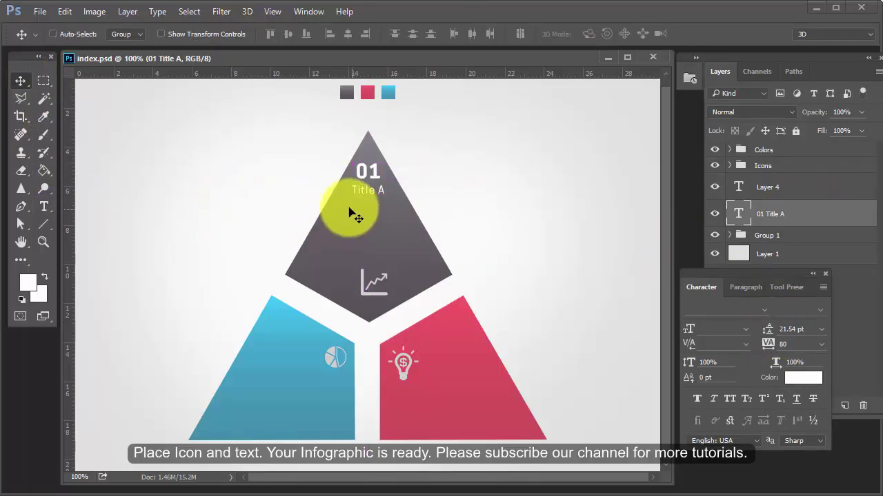
pyautogui.press('ctrl')
pyautogui.moveTo(376, 187)
pyautogui.mouseDown()
pyautogui.moveTo(497, 426)
pyautogui.moveTo(511, 421)
pyautogui.moveTo(509, 428)
pyautogui.moveTo(243, 433)
pyautogui.mouseUp()
# - Change the copied title's number from 01 to 02
pyautogui.doubleClick(503, 410)
pyautogui.write('02')
pyautogui.hotkey('ctrl', 'Return')
pyautogui.press('t')
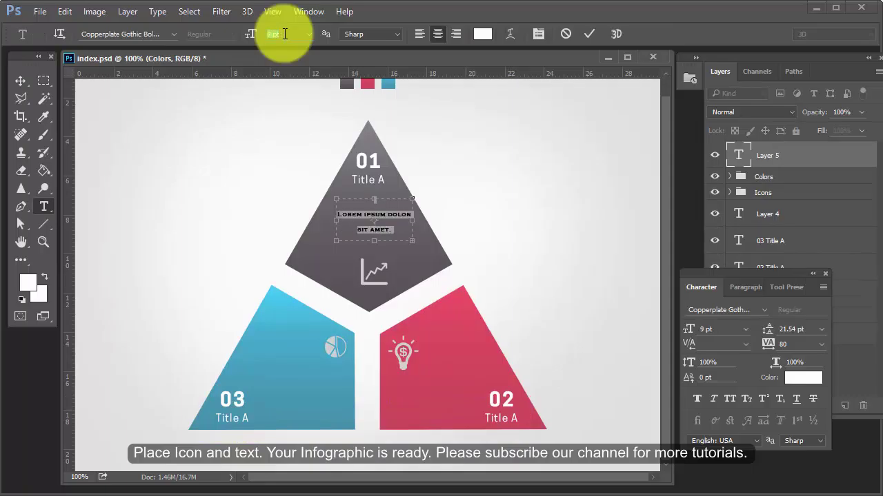
# - Set up a 10 pt Corbel Bold paragraph on the dark triangle
pyautogui.write('10')
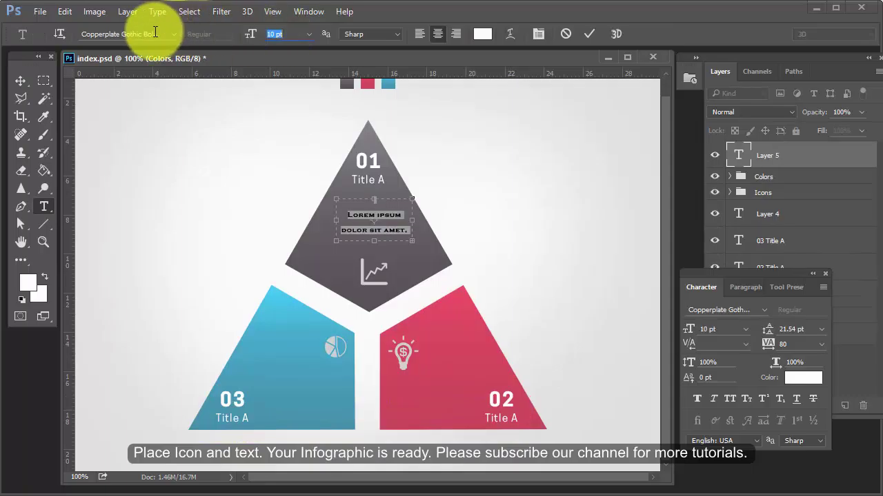
pyautogui.click(155, 32)
pyautogui.write('Corbel')
pyautogui.press('Down')
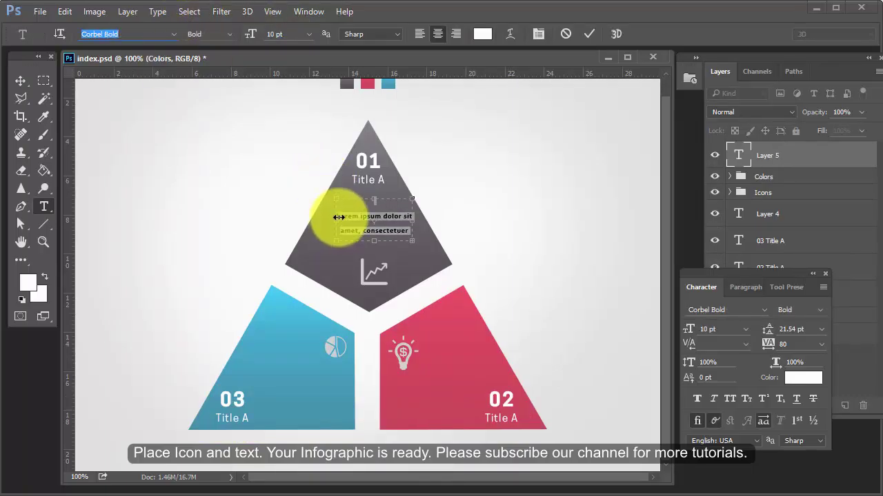
pyautogui.click(349, 215)
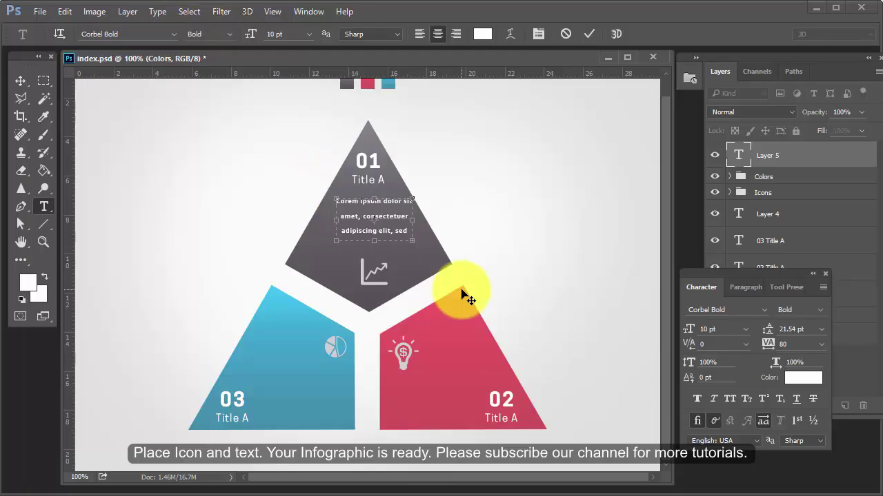
pyautogui.click(804, 333)
pyautogui.write('13.54')
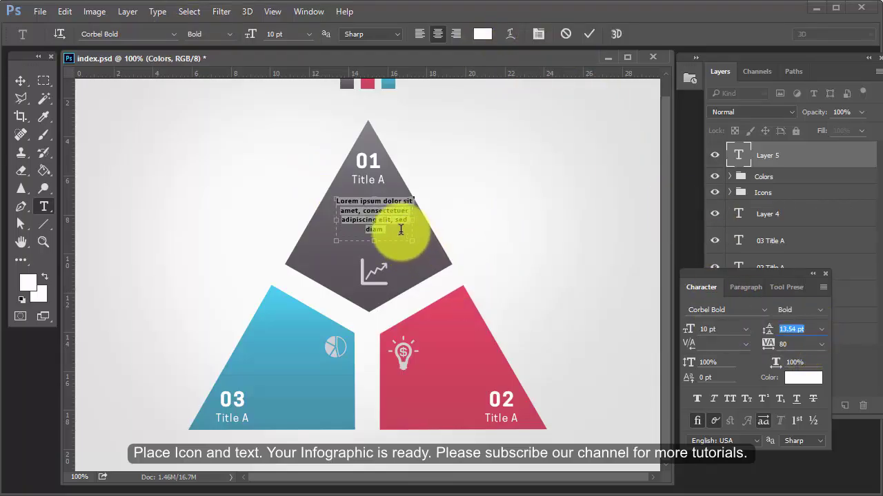
# - Move the Lorem ipsum paragraph lower in the dark triangle and copy it onto the pink triangle
pyautogui.moveTo(391, 221); pyautogui.dragTo(411, 237)
pyautogui.write('.')
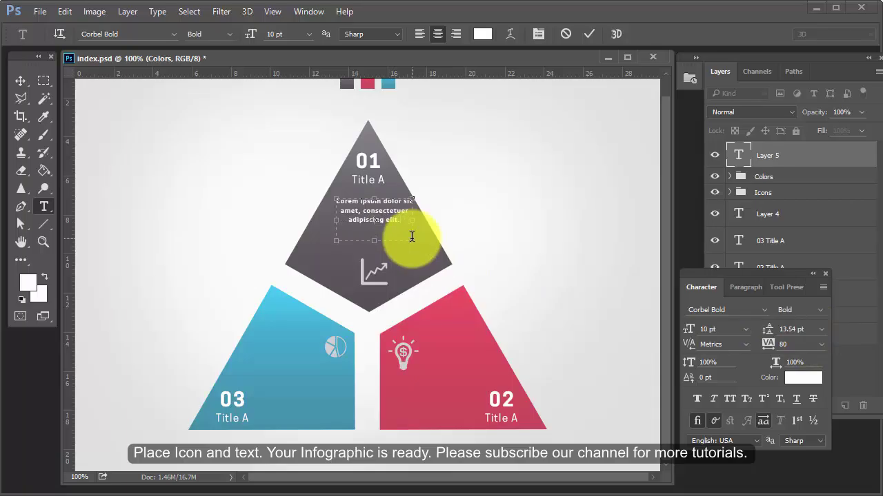
pyautogui.click(21, 81)
pyautogui.moveTo(376, 211); pyautogui.dragTo(377, 224)
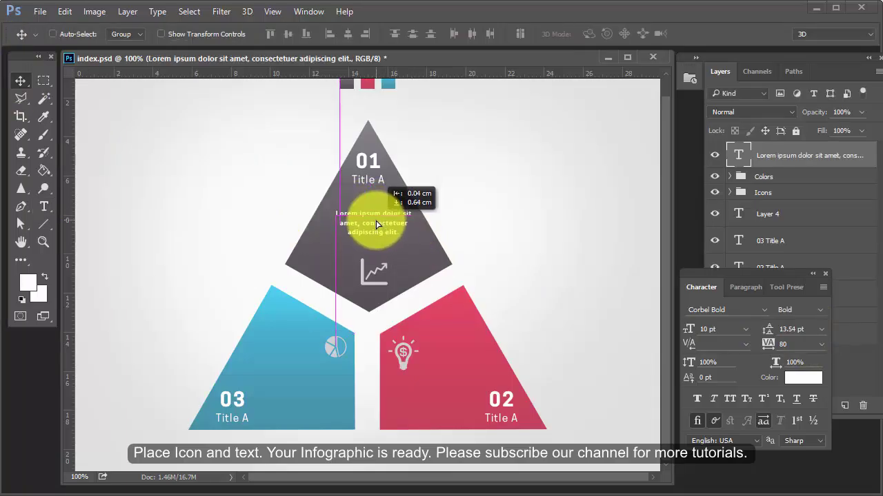
pyautogui.press('Tab')
pyautogui.press('Tab')
pyautogui.click(825, 273)
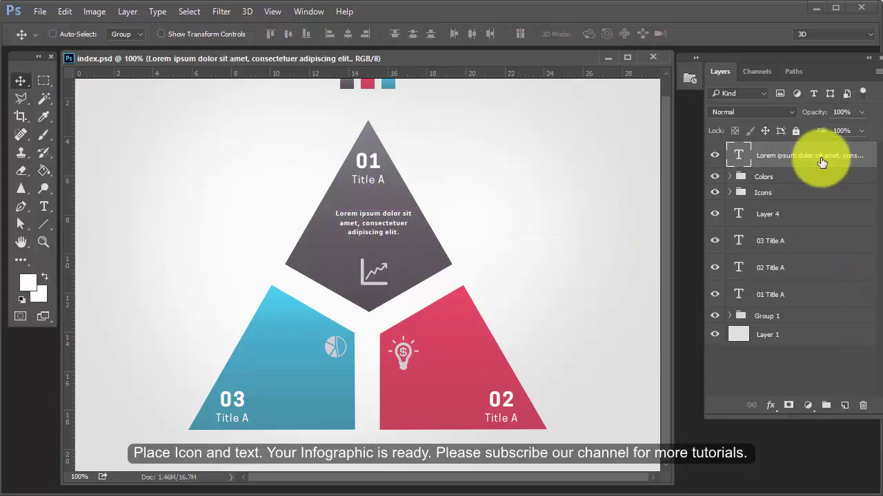
pyautogui.moveTo(821, 162); pyautogui.dragTo(845, 405)
pyautogui.moveTo(351, 216)
pyautogui.mouseDown()
pyautogui.moveTo(453, 384)
pyautogui.moveTo(463, 374)
pyautogui.mouseUp()
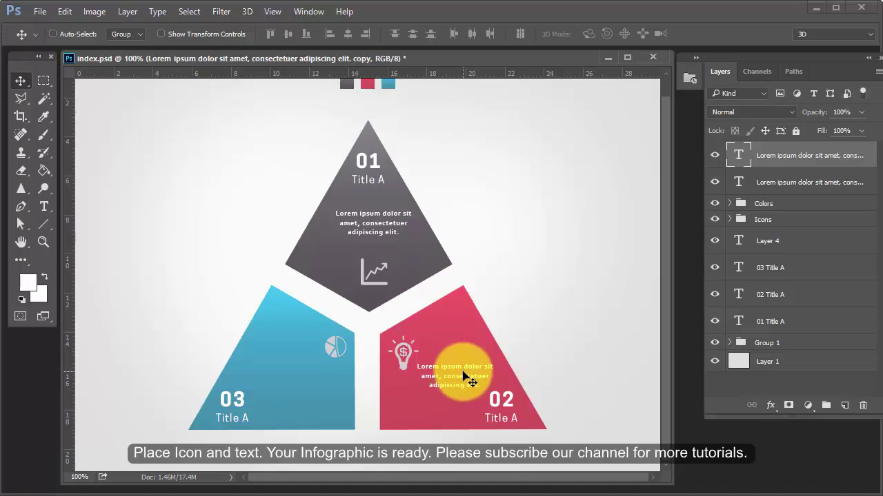
# - Copy the paragraph onto the blue triangle, align it with the pink one, and reposition 02 Title A
pyautogui.moveTo(464, 378); pyautogui.dragTo(292, 376)
pyautogui.moveTo(453, 377); pyautogui.dragTo(457, 378)
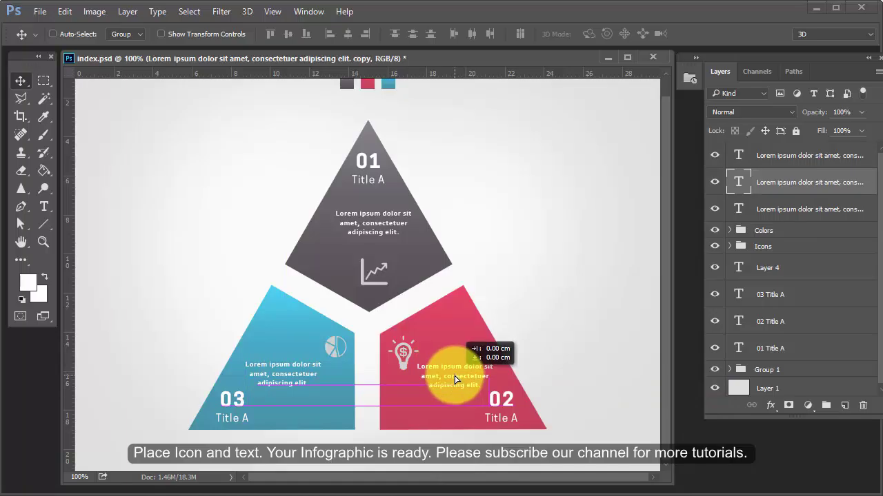
pyautogui.rightClick(508, 402)
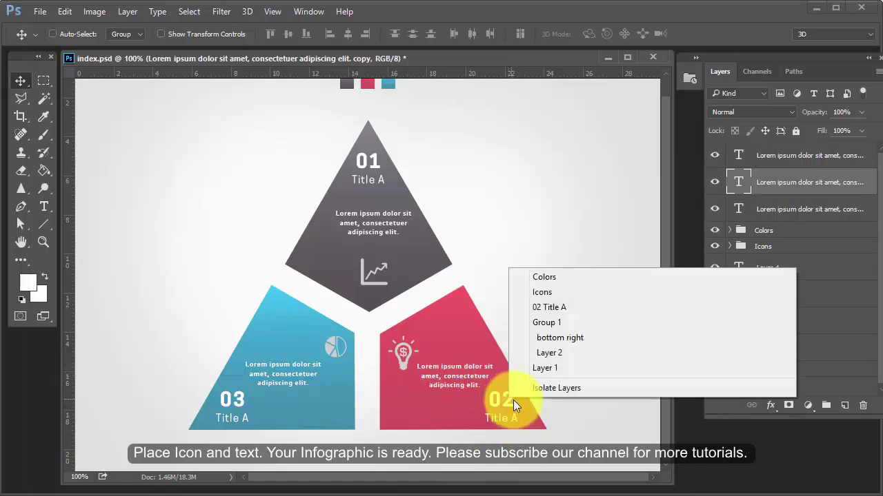
pyautogui.click(541, 310)
pyautogui.moveTo(497, 412); pyautogui.dragTo(399, 410)
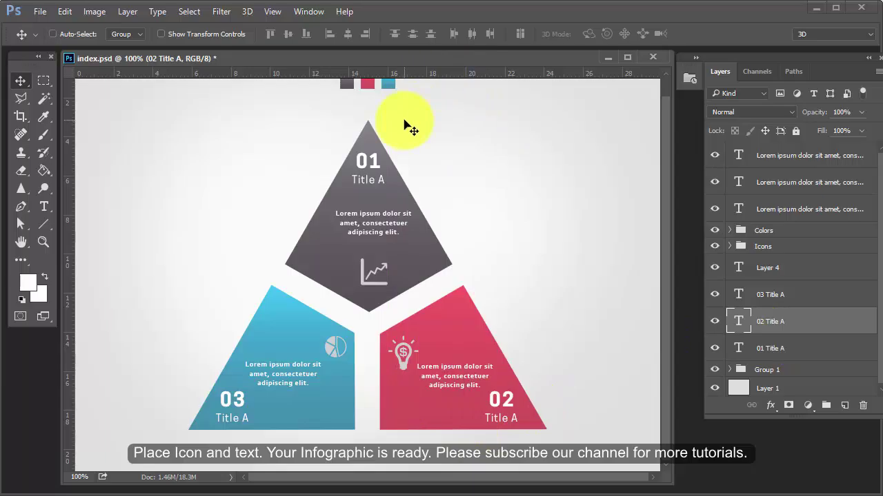
# - Hide rulers with Ctrl+R, close the floating panel, and cycle to full-screen mode with F
pyautogui.hotkey('ctrl', 'r')
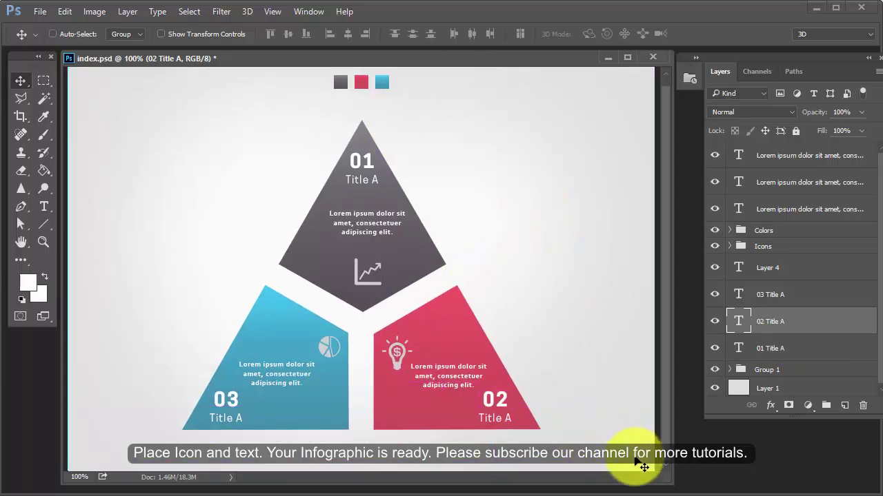
pyautogui.press('f')
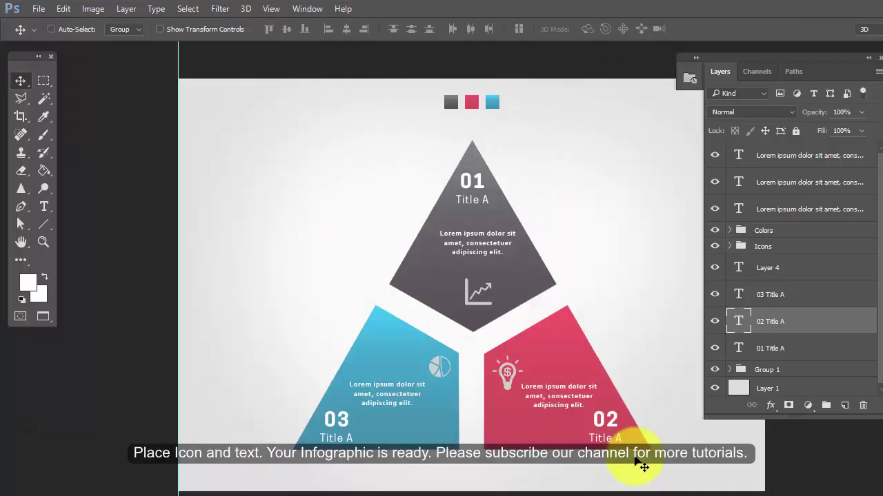
pyautogui.click(804, 310)
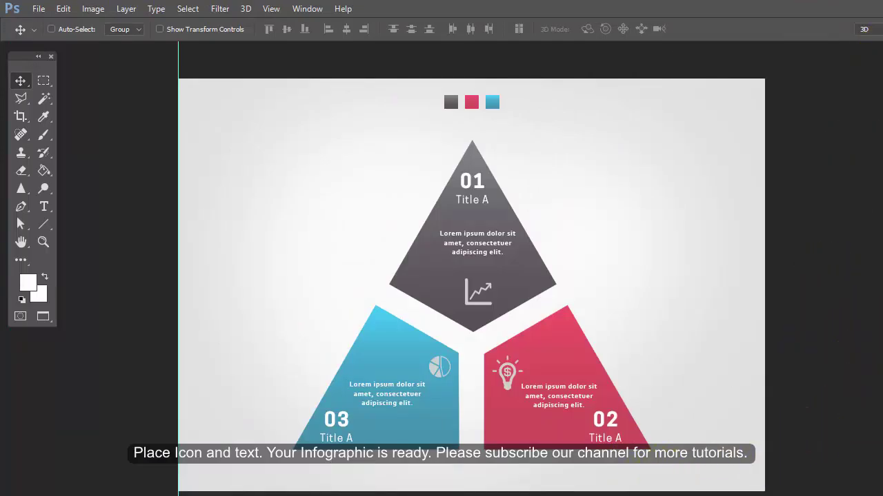
pyautogui.press('f')
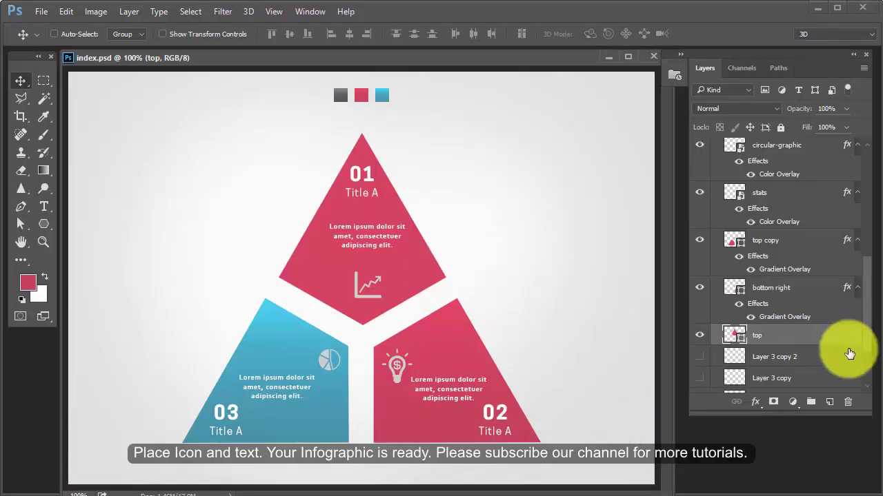
# - Add an Inner Bevel Bevel & Emboss effect to the top triangle
pyautogui.click(699, 336)
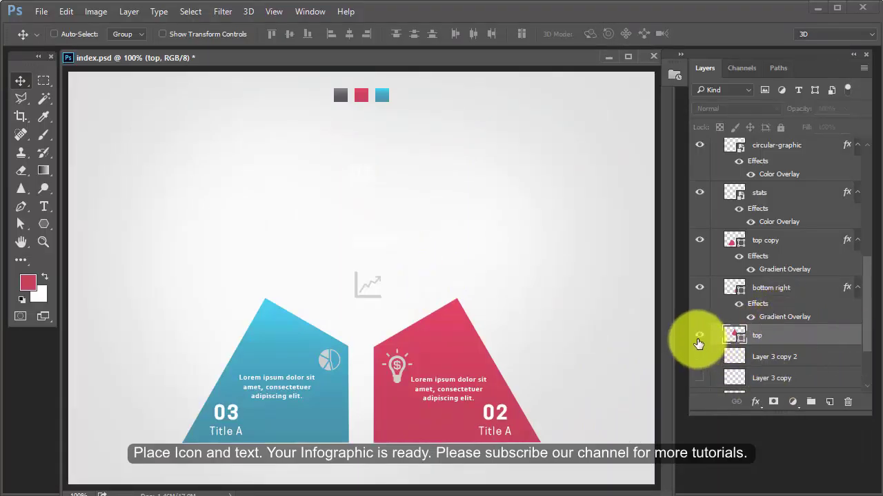
pyautogui.click(756, 404)
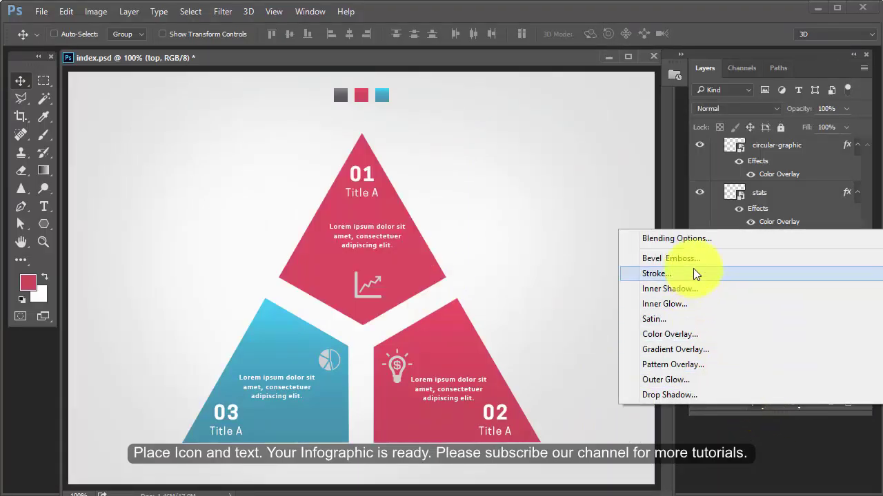
pyautogui.click(673, 259)
pyautogui.moveTo(499, 71)
pyautogui.mouseDown()
pyautogui.moveTo(864, 281)
pyautogui.moveTo(682, 195)
pyautogui.mouseUp()
pyautogui.click(554, 242)
pyautogui.click(804, 226)
pyautogui.click(801, 245)
# - Raise the bevel depth to about 34, set Direction to Down, and remove softening
pyautogui.moveTo(849, 256); pyautogui.dragTo(751, 257)
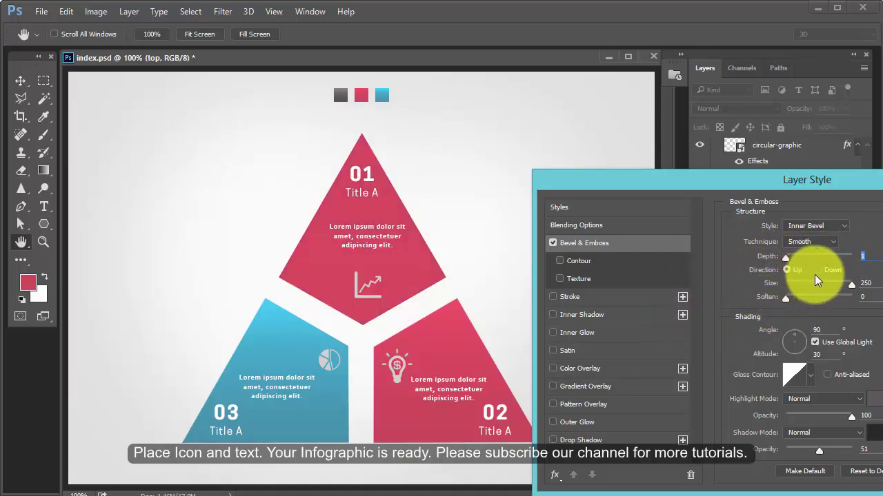
pyautogui.moveTo(698, 181)
pyautogui.mouseDown()
pyautogui.moveTo(681, 137)
pyautogui.moveTo(716, 164)
pyautogui.mouseUp()
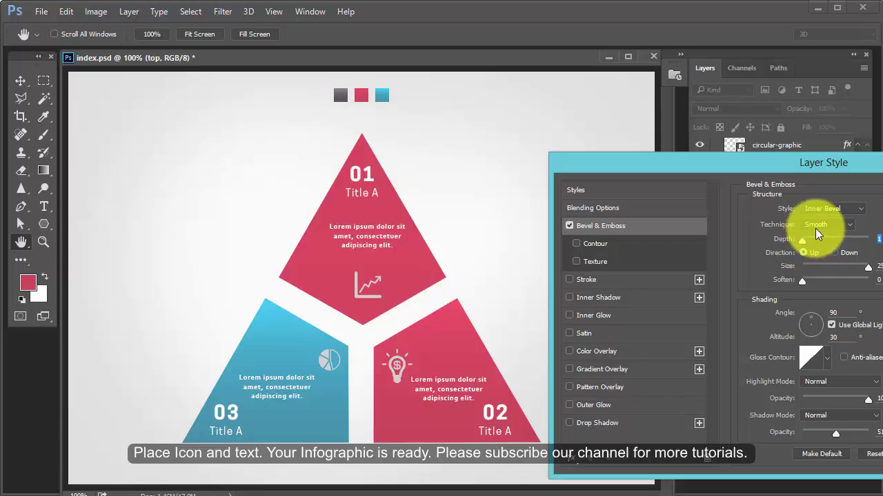
pyautogui.moveTo(802, 241); pyautogui.dragTo(826, 241)
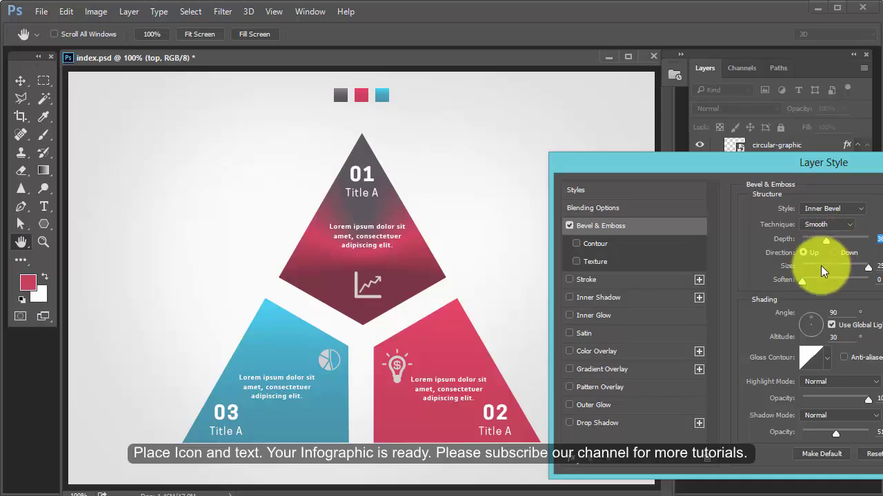
pyautogui.click(836, 253)
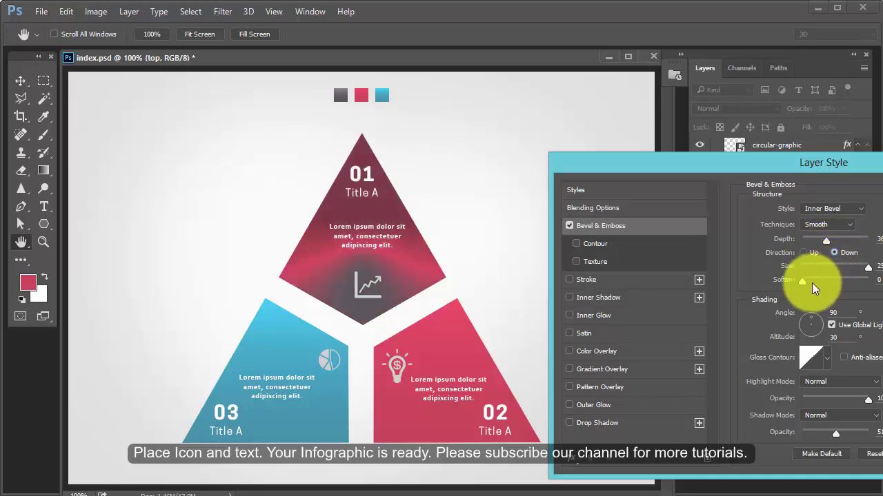
pyautogui.moveTo(802, 281)
pyautogui.mouseDown()
pyautogui.moveTo(861, 280)
pyautogui.moveTo(802, 281)
pyautogui.mouseUp()
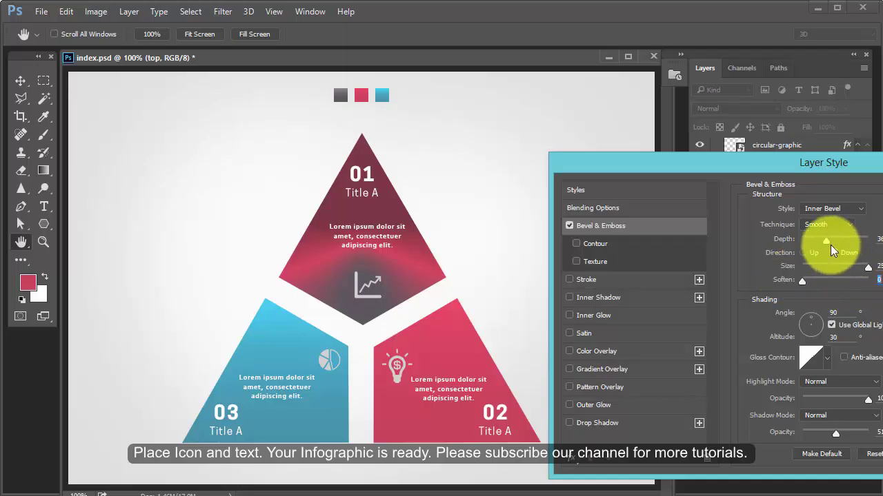
pyautogui.moveTo(826, 240); pyautogui.dragTo(866, 240)
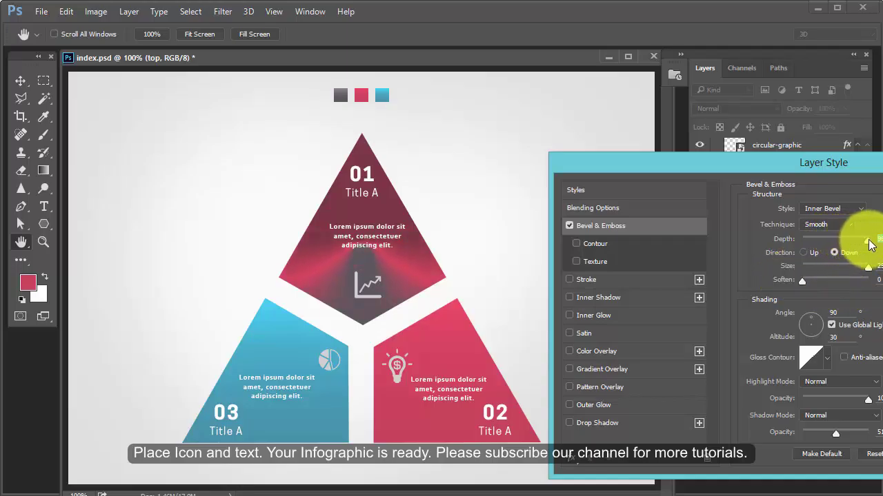
pyautogui.moveTo(722, 165); pyautogui.dragTo(721, 162)
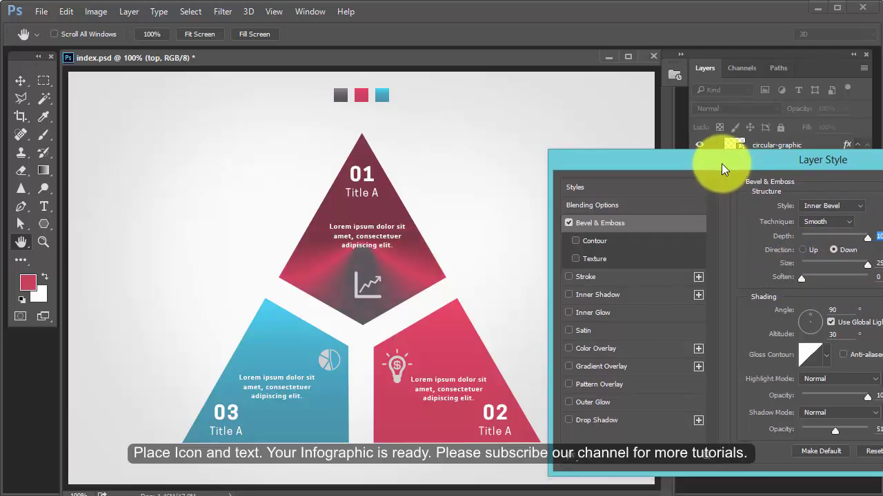
# - Add a pink Inner Shadow with distance 10, size 29 and lowered opacity
pyautogui.click(583, 294)
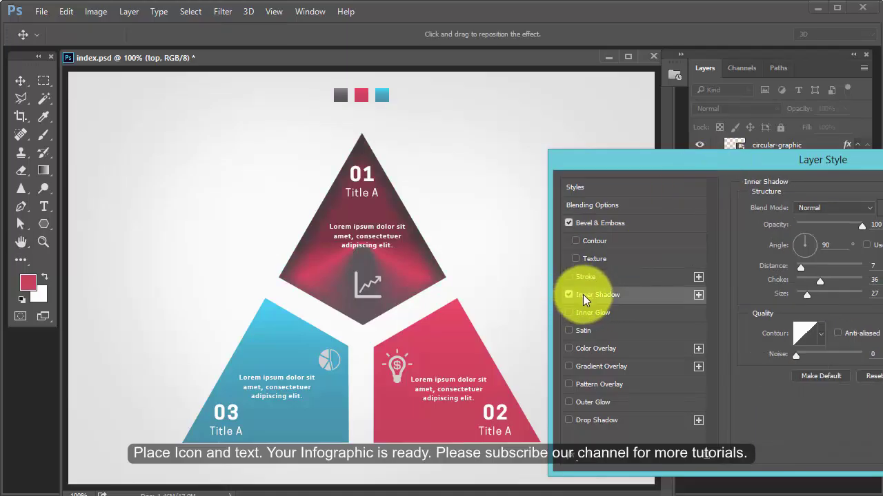
pyautogui.moveTo(796, 267)
pyautogui.mouseDown()
pyautogui.moveTo(793, 280)
pyautogui.moveTo(809, 281)
pyautogui.moveTo(793, 295)
pyautogui.moveTo(808, 295)
pyautogui.mouseUp()
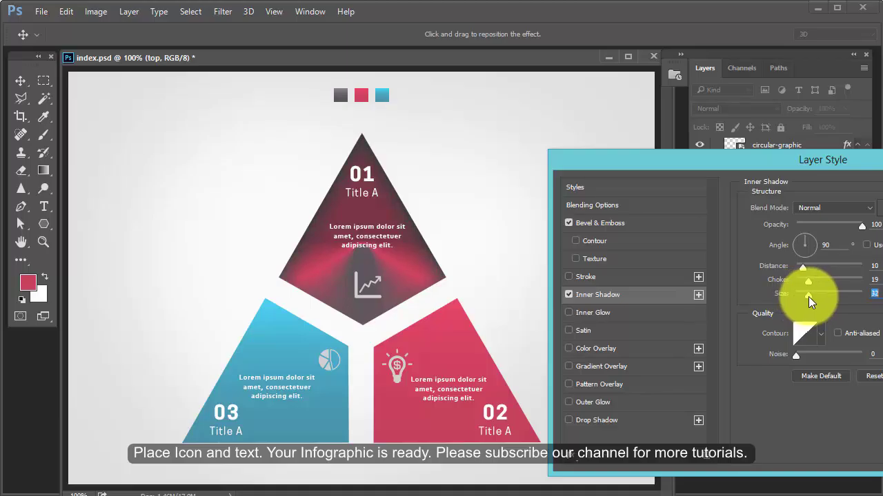
pyautogui.moveTo(811, 296); pyautogui.dragTo(807, 295)
pyautogui.click(878, 208)
pyautogui.click(323, 254)
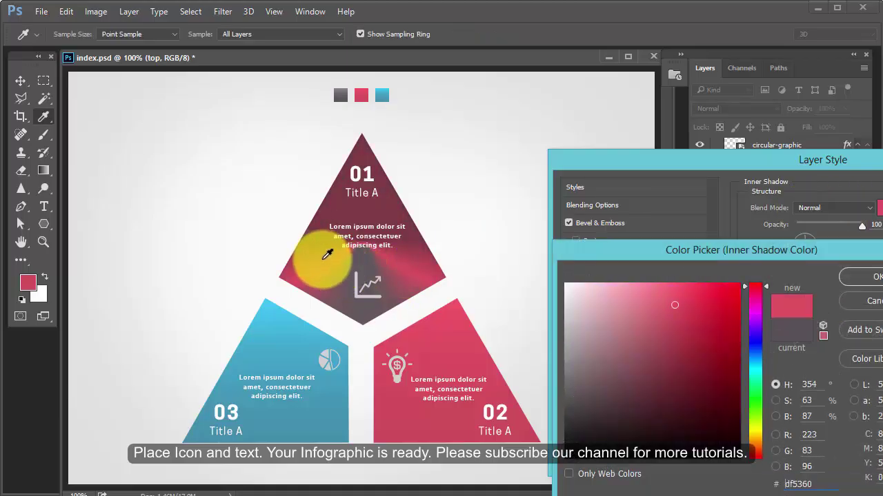
pyautogui.moveTo(689, 350); pyautogui.dragTo(719, 377)
pyautogui.click(695, 291)
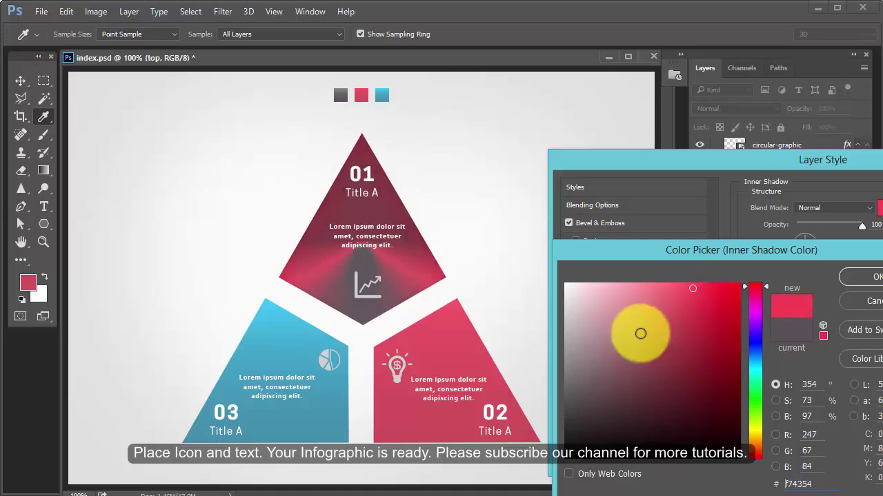
pyautogui.click(325, 266)
pyautogui.click(872, 277)
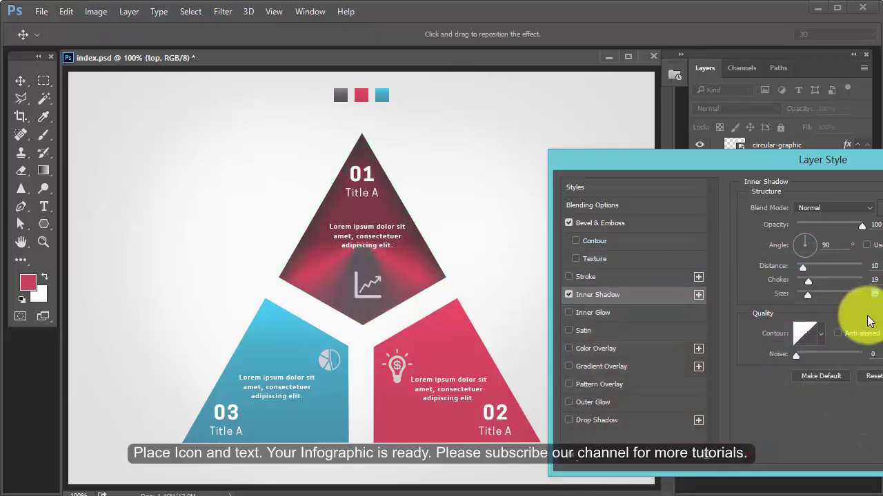
pyautogui.moveTo(855, 229)
pyautogui.mouseDown()
pyautogui.moveTo(791, 233)
pyautogui.moveTo(809, 234)
pyautogui.mouseUp()
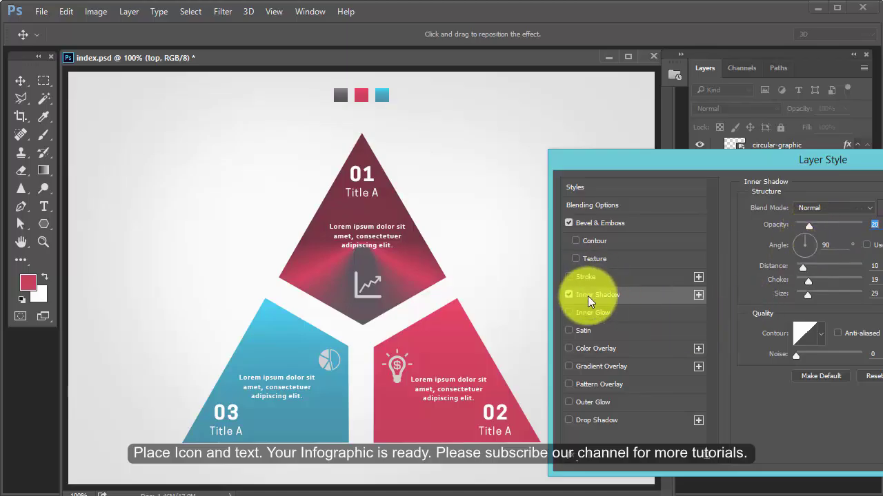
# - Add a gradient Stroke to the top triangle with a red left colour stop
pyautogui.click(588, 276)
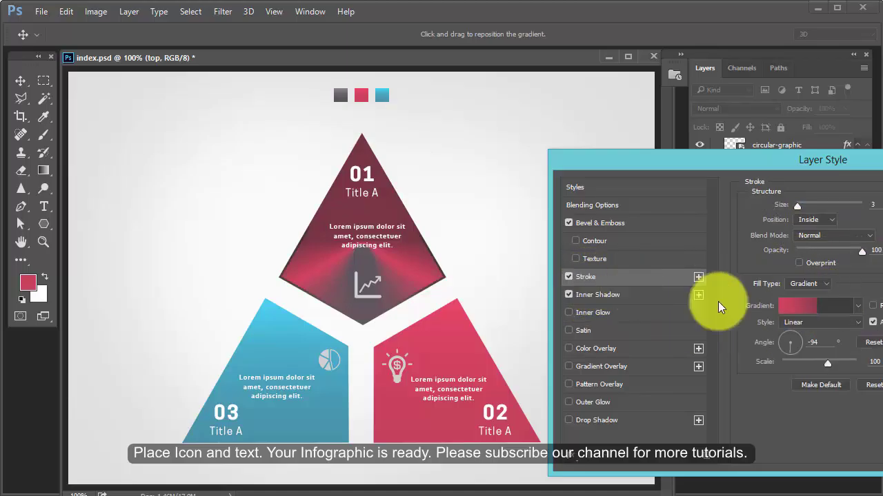
pyautogui.click(824, 304)
pyautogui.click(697, 371)
pyautogui.click(564, 404)
pyautogui.doubleClick(562, 404)
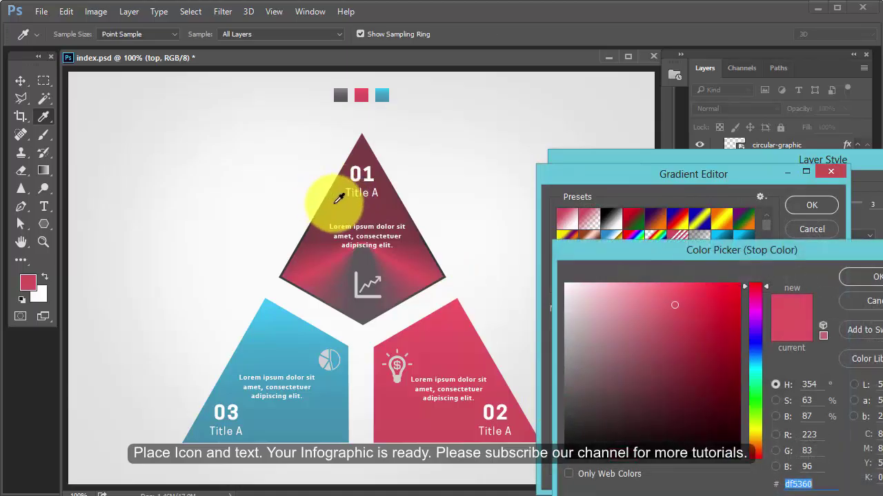
pyautogui.click(866, 278)
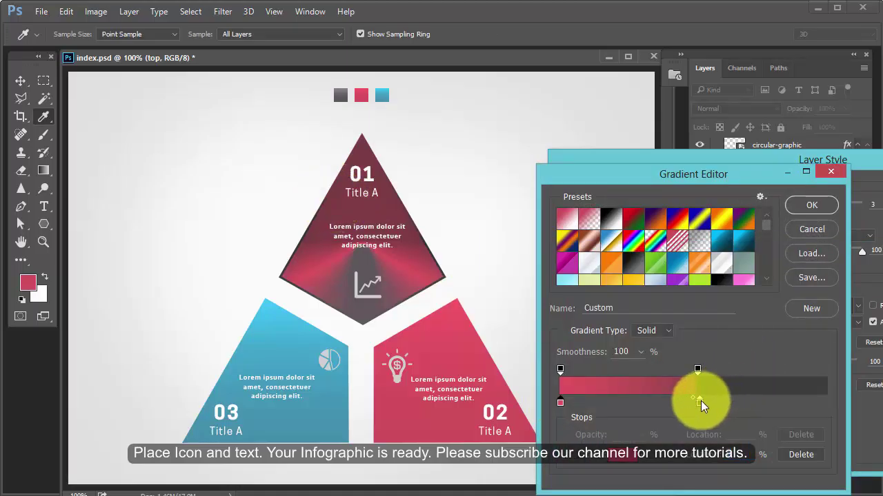
# - Set the stroke gradient's right stop to dark grey 353535 and enable Drop Shadow
pyautogui.doubleClick(699, 403)
pyautogui.moveTo(570, 421); pyautogui.dragTo(564, 422)
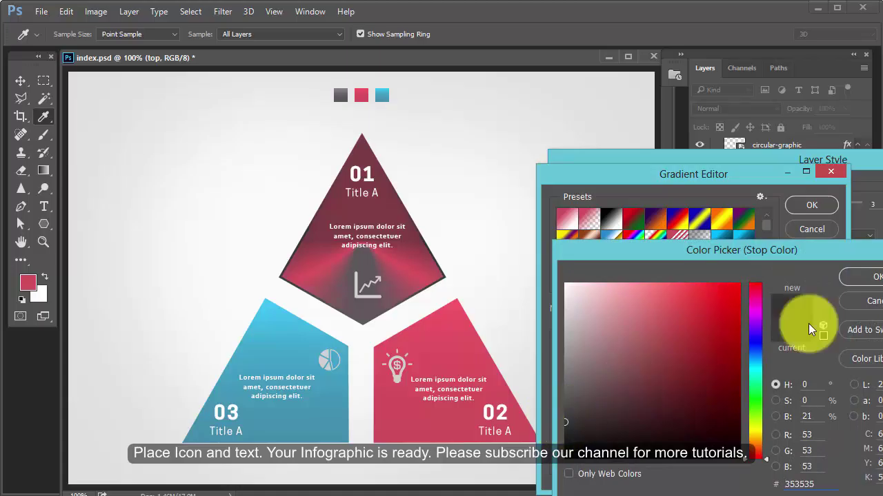
pyautogui.click(863, 277)
pyautogui.click(810, 204)
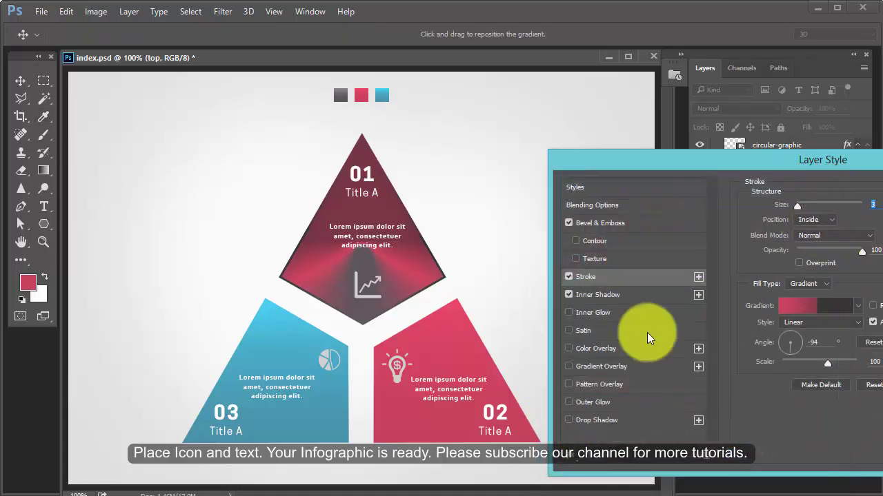
pyautogui.click(600, 417)
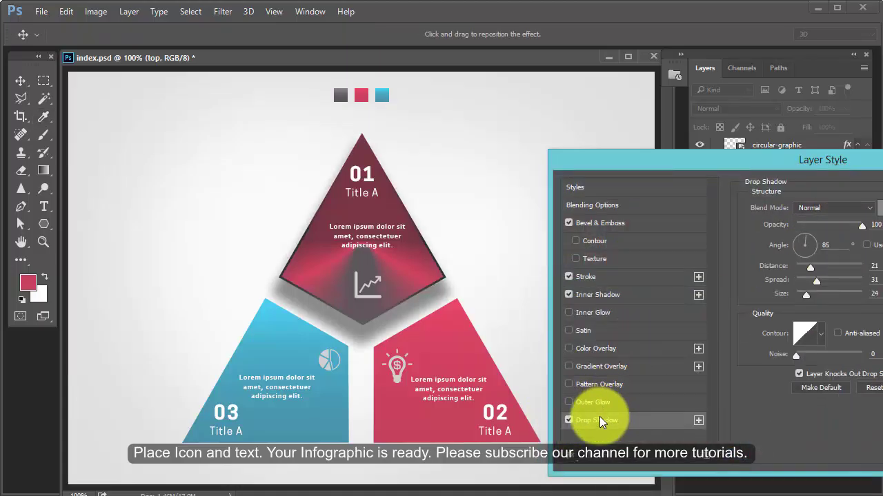
# - Tighten the top triangle's drop shadow to distance 10, spread 0, size 8, then save the document
pyautogui.moveTo(810, 268)
pyautogui.mouseDown()
pyautogui.moveTo(787, 284)
pyautogui.moveTo(808, 294)
pyautogui.moveTo(855, 271)
pyautogui.moveTo(816, 265)
pyautogui.moveTo(804, 292)
pyautogui.moveTo(802, 267)
pyautogui.moveTo(813, 293)
pyautogui.moveTo(795, 280)
pyautogui.moveTo(801, 295)
pyautogui.mouseUp()
pyautogui.click(798, 280)
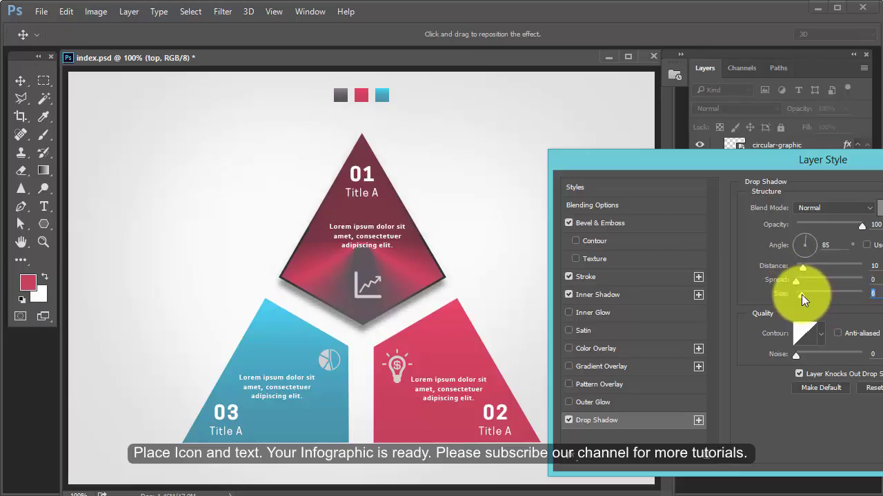
pyautogui.moveTo(769, 172); pyautogui.dragTo(630, 161)
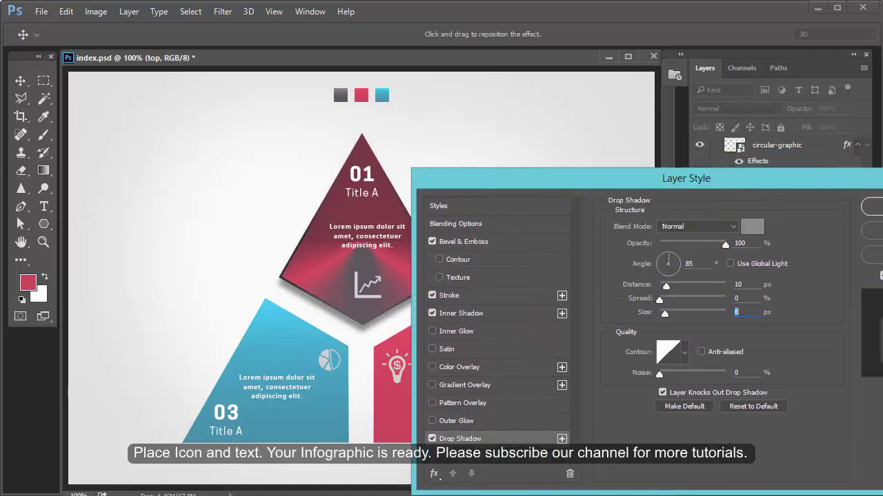
pyautogui.click(838, 197)
pyautogui.hotkey('ctrl', 's')
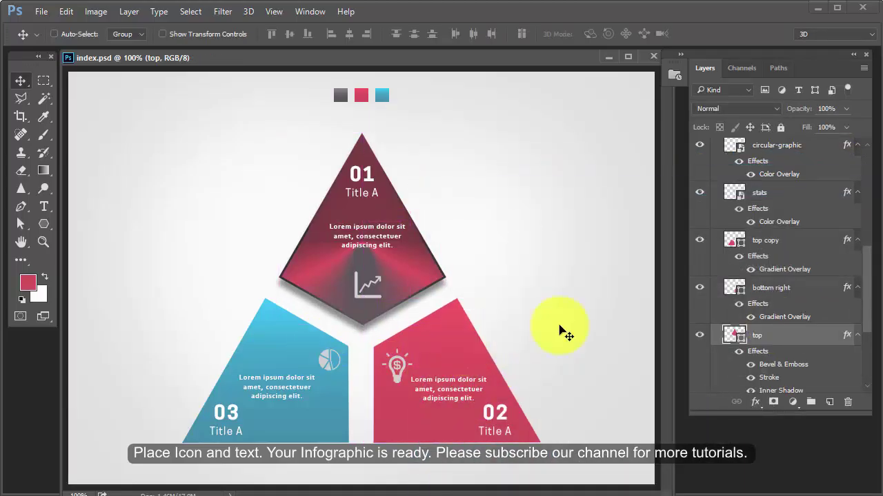
# - Select the bottom-right triangle layer and remove its pink gradient overlay
pyautogui.click(731, 287)
pyautogui.click(697, 289)
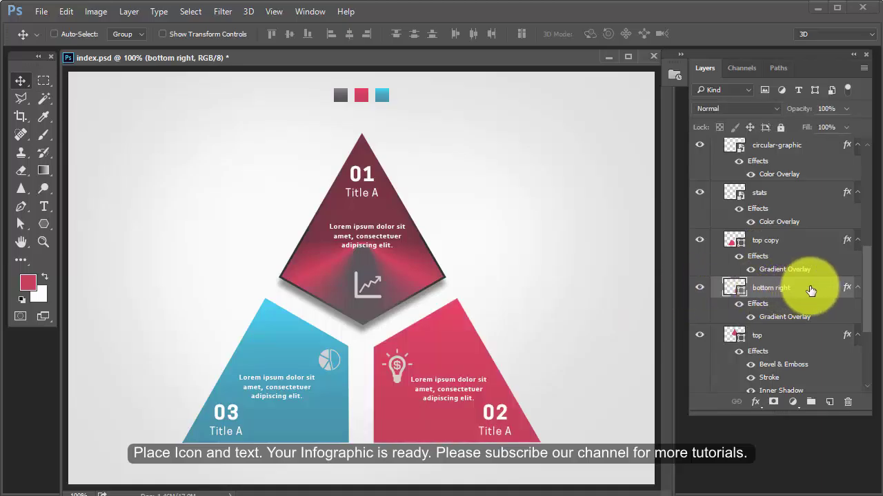
pyautogui.hotkey('ctrl', 'z')
pyautogui.hotkey('ctrl', 'z')
pyautogui.click(699, 289)
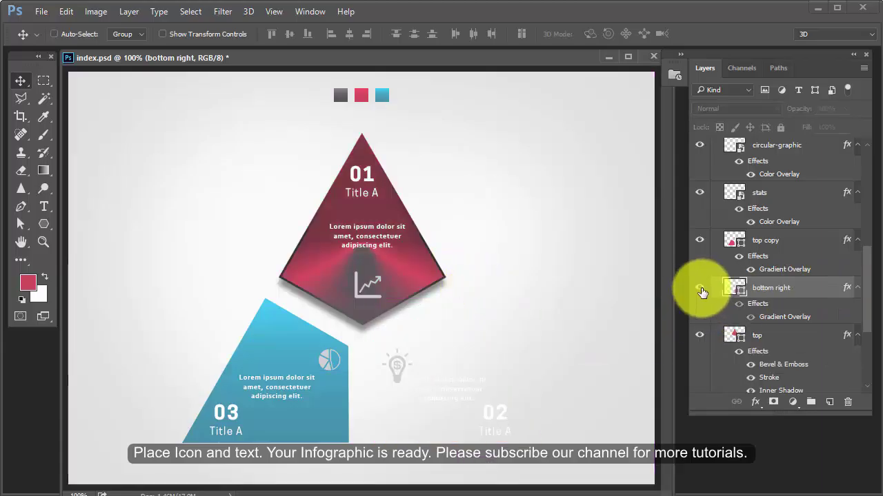
pyautogui.doubleClick(738, 293)
pyautogui.click(340, 95)
pyautogui.click(863, 304)
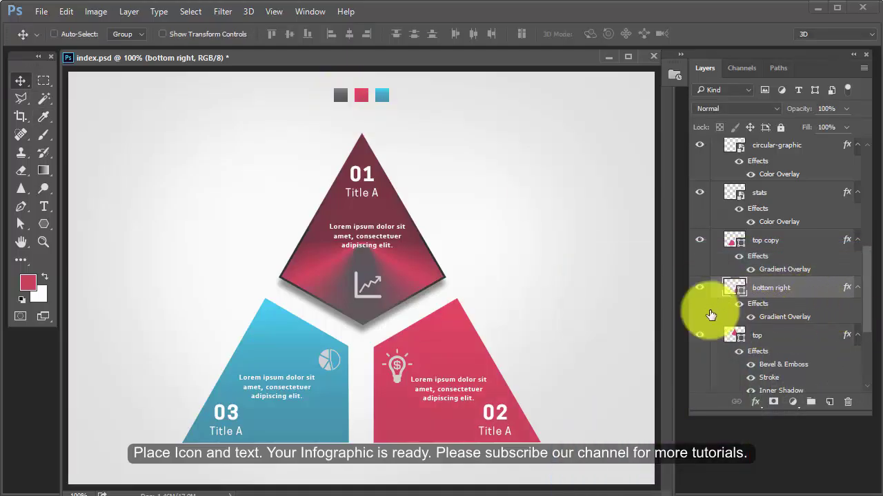
pyautogui.click(699, 287)
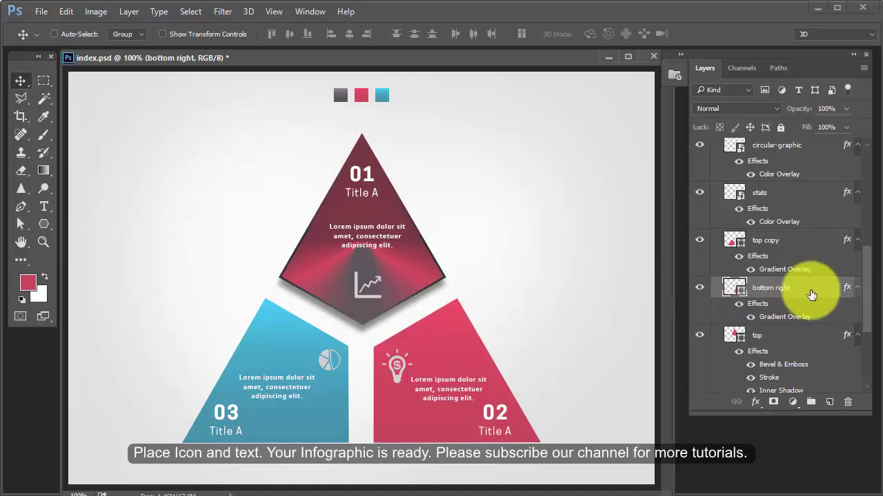
pyautogui.hotkey('ctrl', 'z')
# - Copy the top triangle's layer style and paste it onto the bottom-right triangle
pyautogui.rightClick(848, 312)
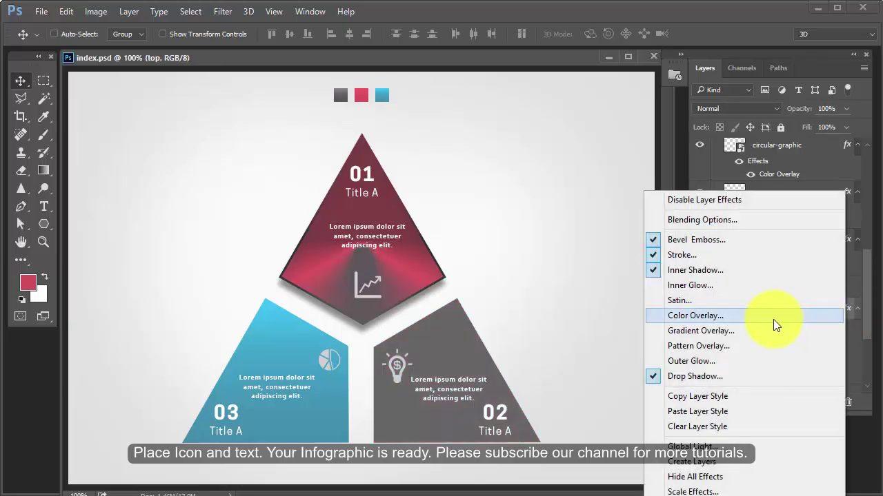
pyautogui.click(747, 398)
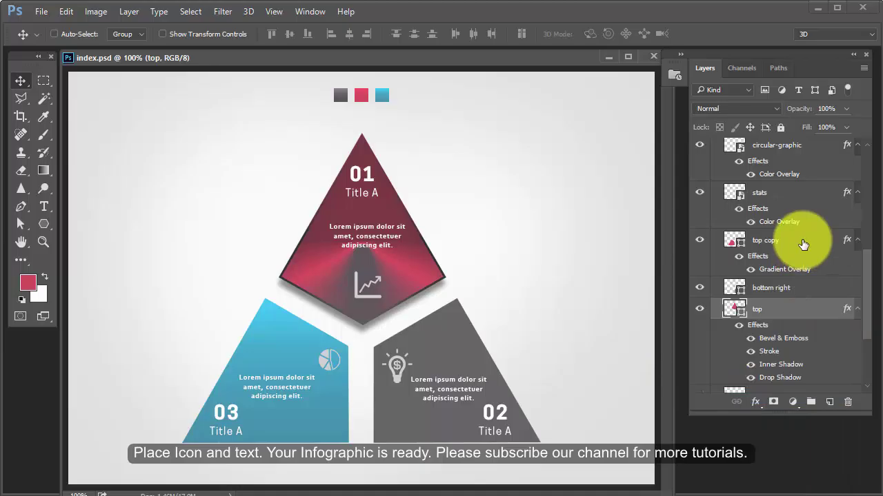
pyautogui.rightClick(797, 290)
pyautogui.click(550, 376)
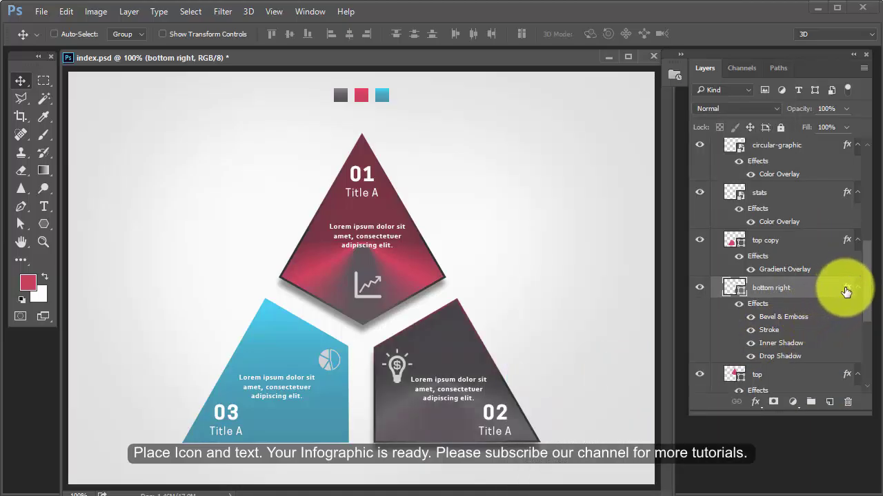
# - Fill the bottom-right triangle with dark grey 656064 after trying the red and blue swatches
pyautogui.doubleClick(734, 290)
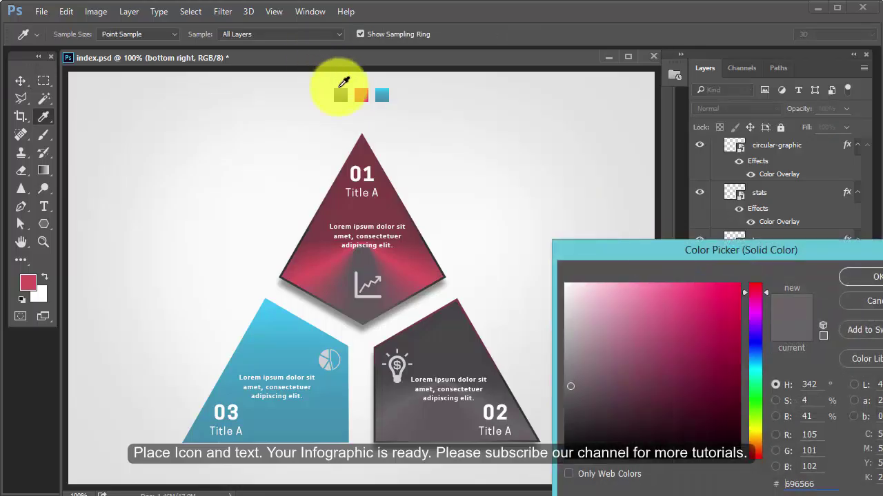
pyautogui.click(355, 88)
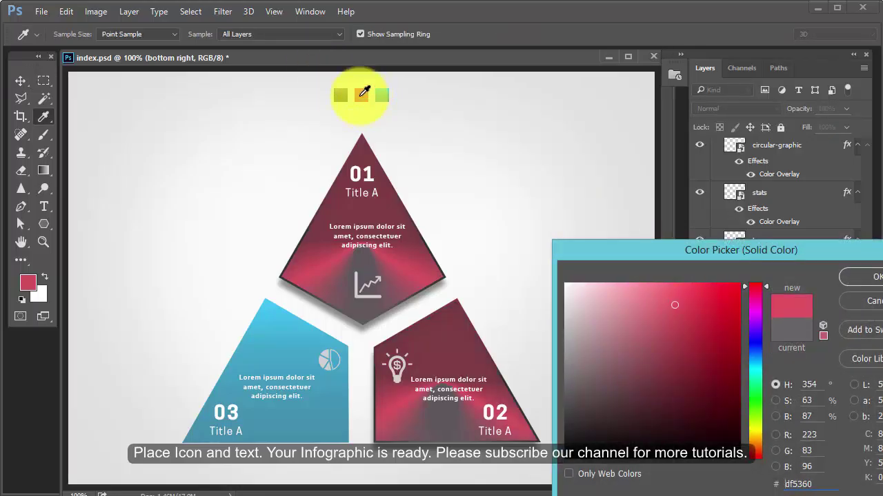
pyautogui.click(381, 95)
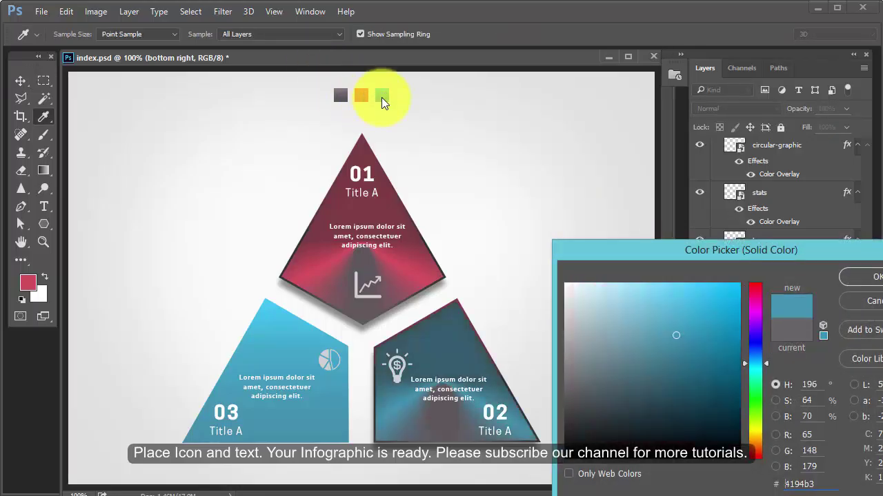
pyautogui.click(342, 95)
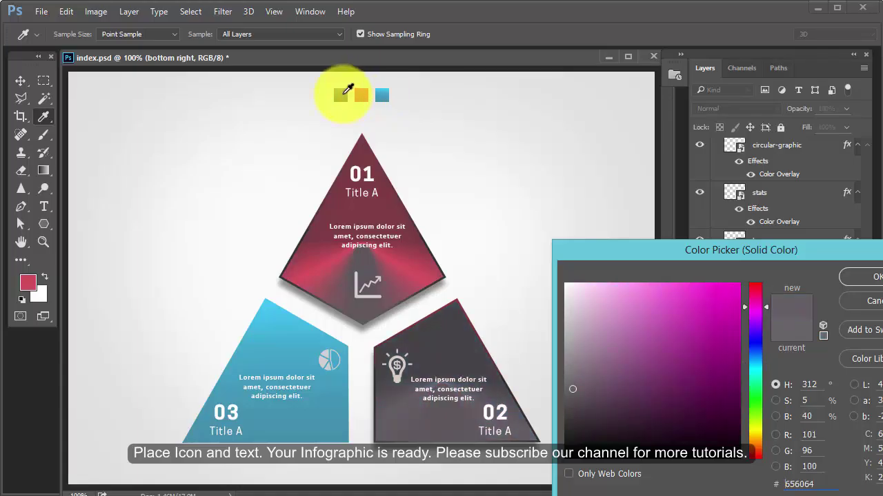
pyautogui.click(870, 276)
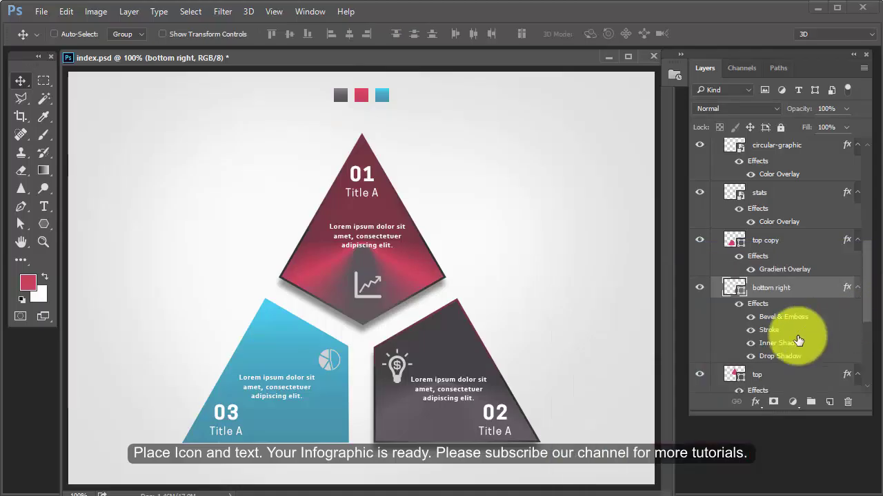
pyautogui.doubleClick(845, 290)
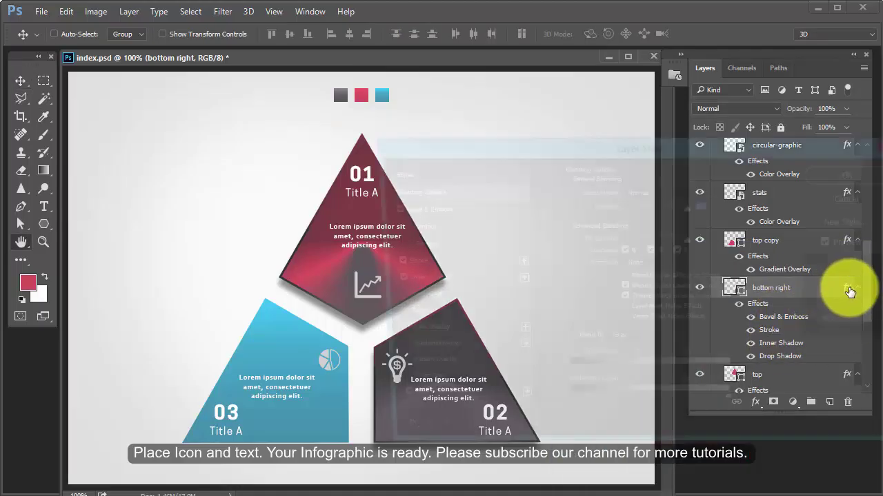
pyautogui.moveTo(638, 144); pyautogui.dragTo(824, 171)
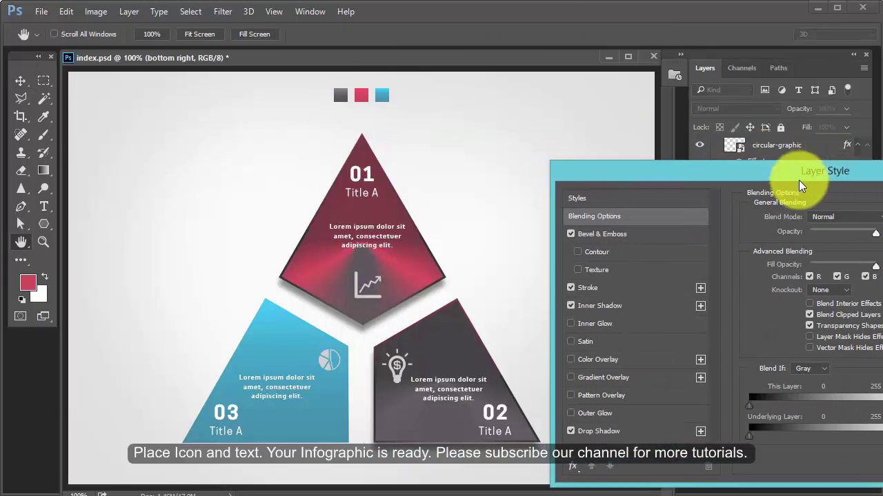
pyautogui.click(623, 234)
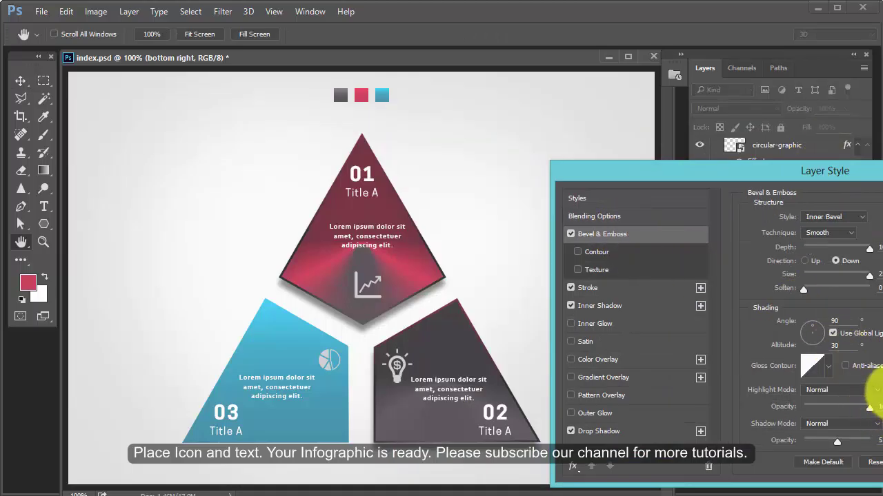
pyautogui.click(873, 390)
pyautogui.click(334, 258)
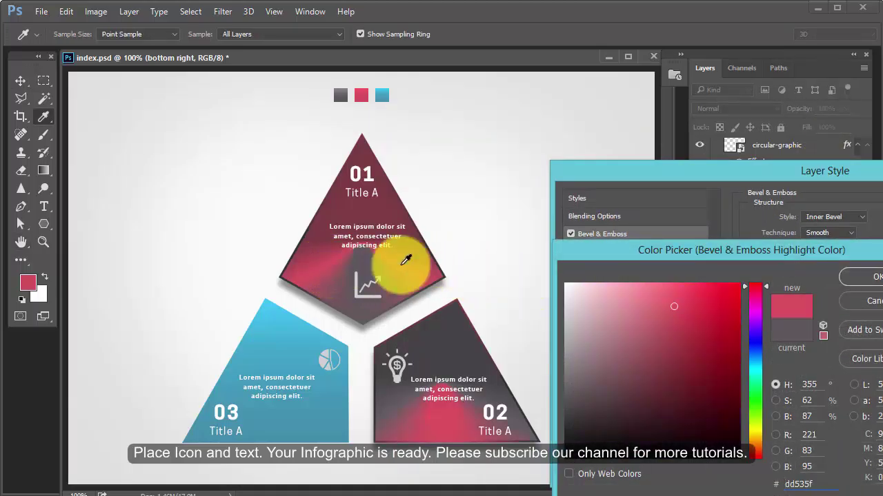
pyautogui.click(862, 276)
pyautogui.moveTo(823, 320)
pyautogui.mouseDown()
pyautogui.moveTo(819, 338)
pyautogui.moveTo(808, 335)
pyautogui.moveTo(824, 340)
pyautogui.mouseUp()
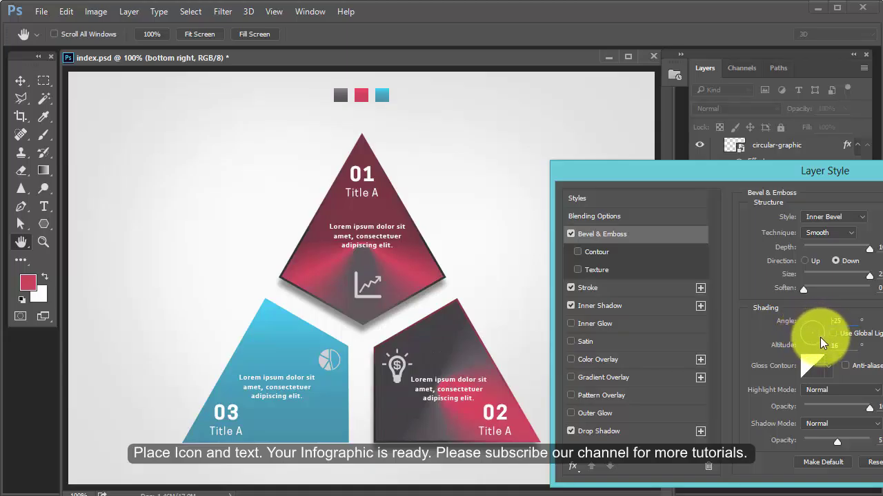
pyautogui.click(873, 423)
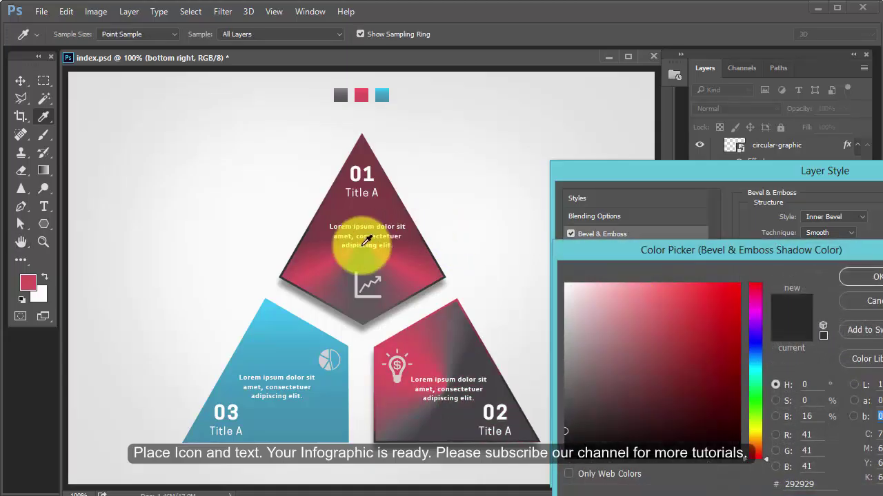
pyautogui.click(328, 257)
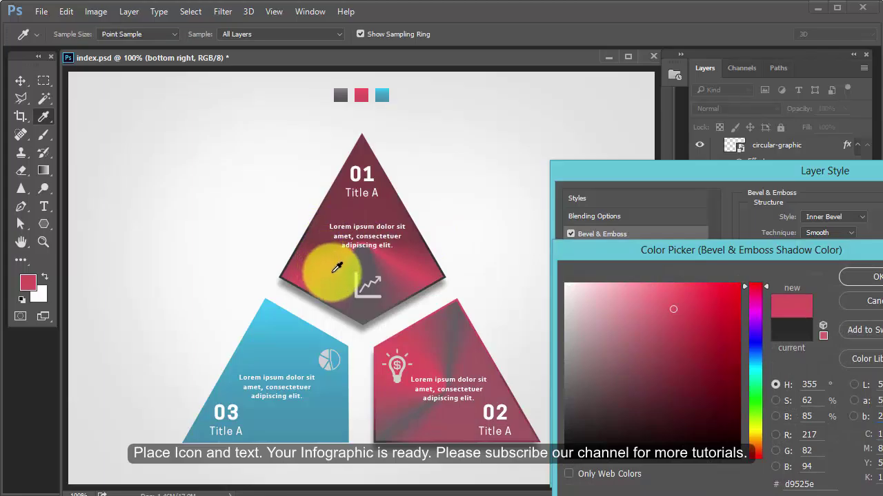
pyautogui.moveTo(333, 272); pyautogui.dragTo(355, 297)
pyautogui.click(341, 97)
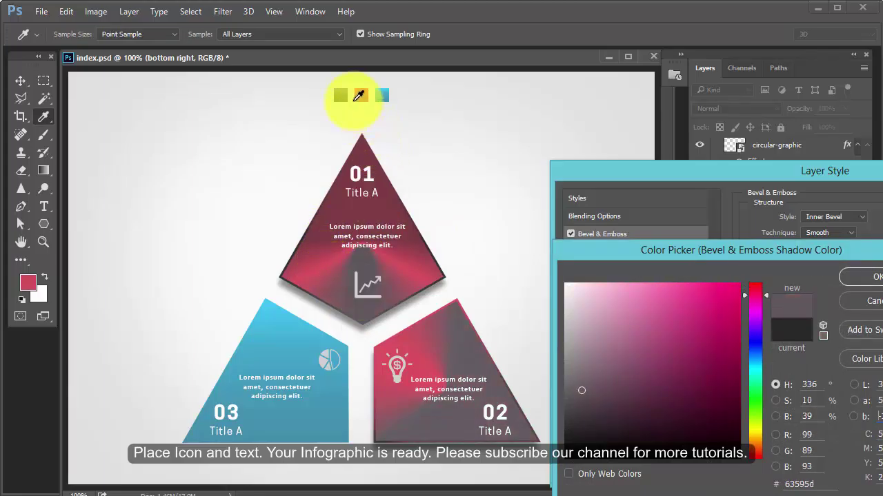
pyautogui.click(868, 287)
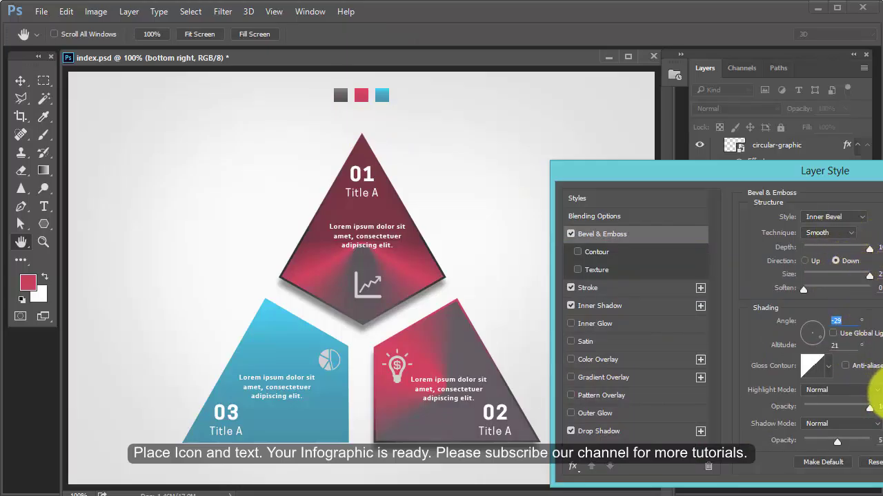
pyautogui.click(875, 423)
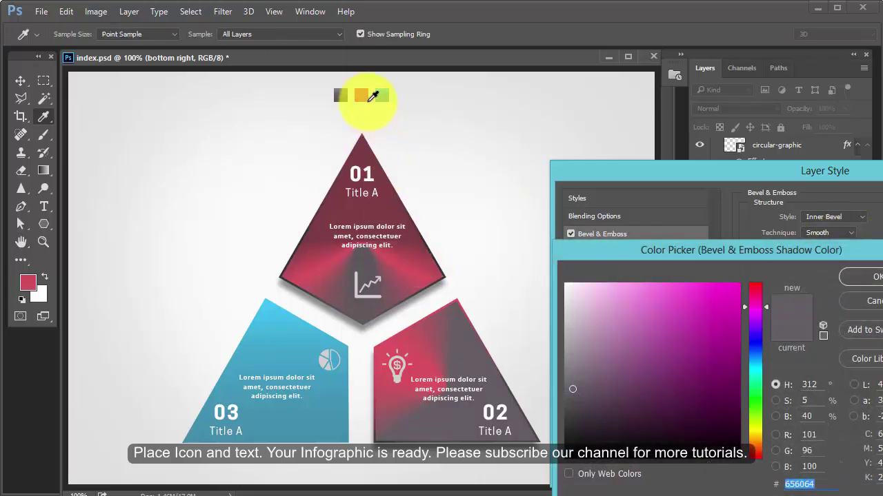
pyautogui.click(361, 95)
pyautogui.click(876, 276)
pyautogui.click(874, 391)
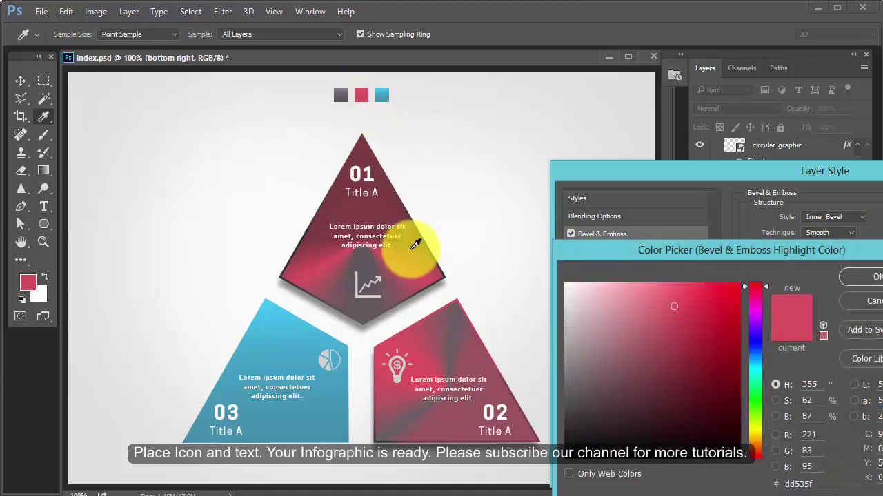
pyautogui.click(340, 94)
pyautogui.click(865, 277)
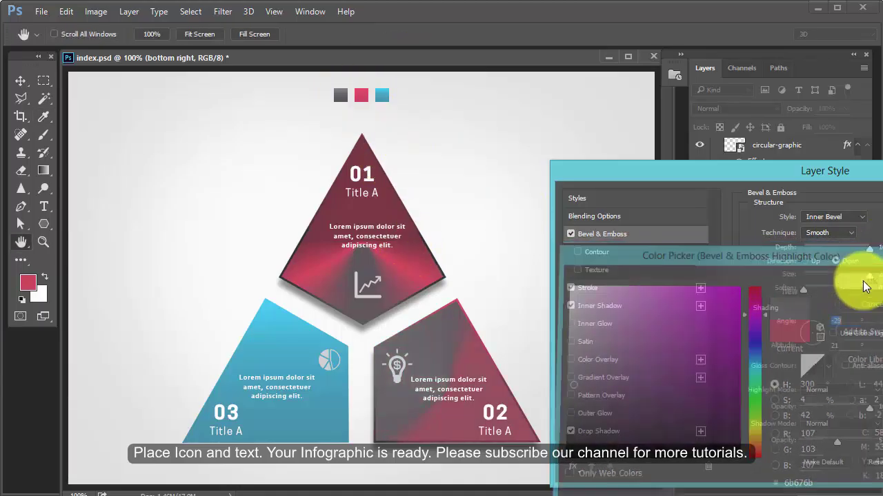
pyautogui.click(808, 336)
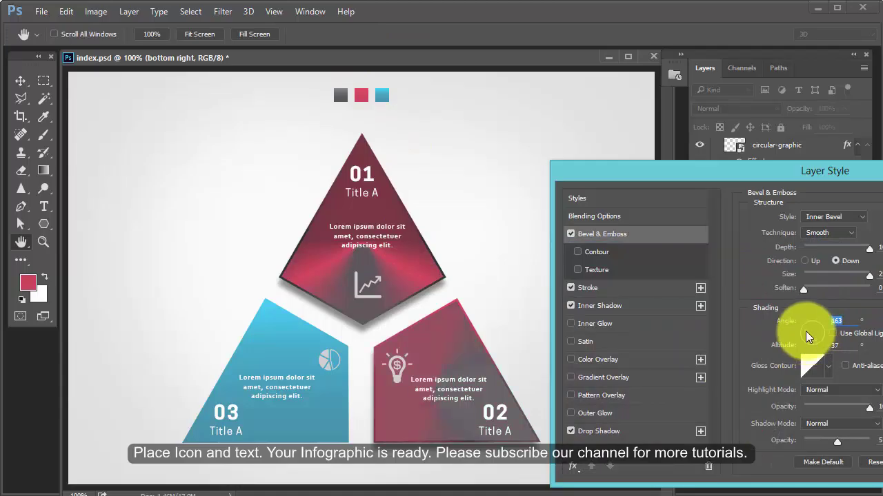
pyautogui.moveTo(836, 442); pyautogui.dragTo(864, 442)
pyautogui.moveTo(810, 333)
pyautogui.mouseDown()
pyautogui.moveTo(812, 344)
pyautogui.moveTo(808, 336)
pyautogui.mouseUp()
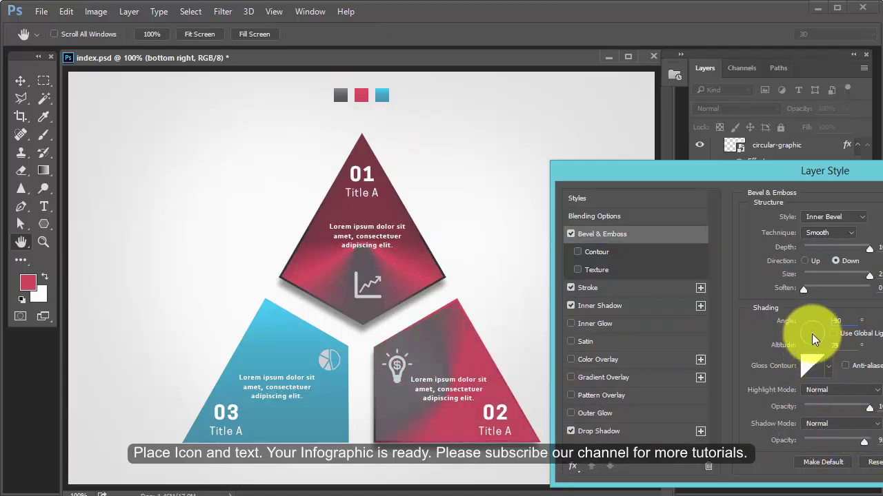
pyautogui.moveTo(591, 171); pyautogui.dragTo(478, 187)
# - Fill the bottom-right triangle with the pink swatch colour
pyautogui.press('Return')
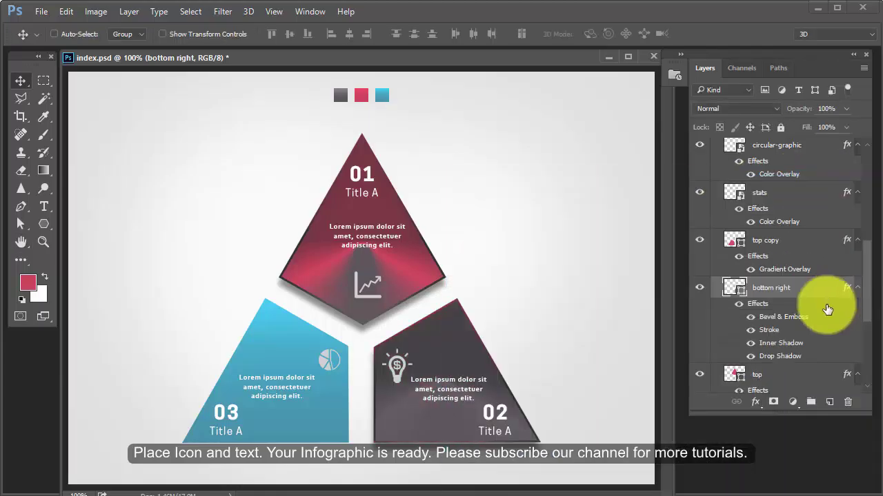
pyautogui.doubleClick(733, 288)
pyautogui.click(362, 96)
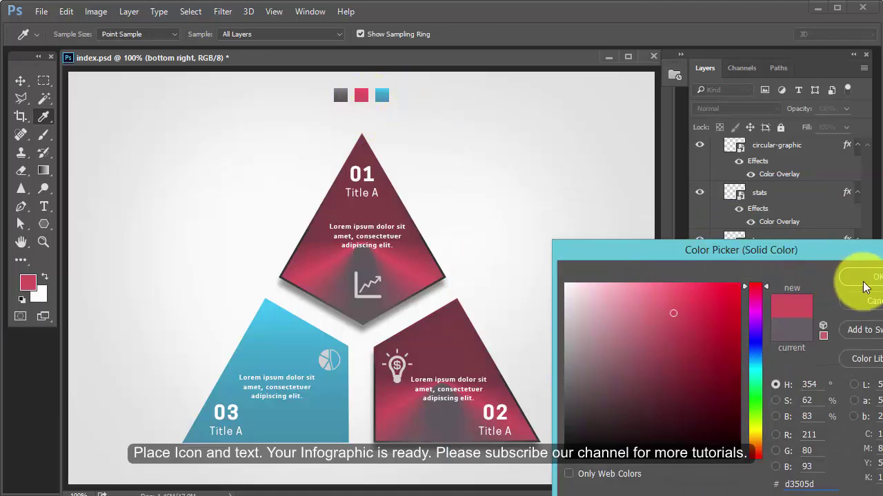
pyautogui.click(867, 281)
# - Set the bottom-right triangle's Bevel & Emboss lighting to angle -29° and altitude 37
pyautogui.doubleClick(844, 292)
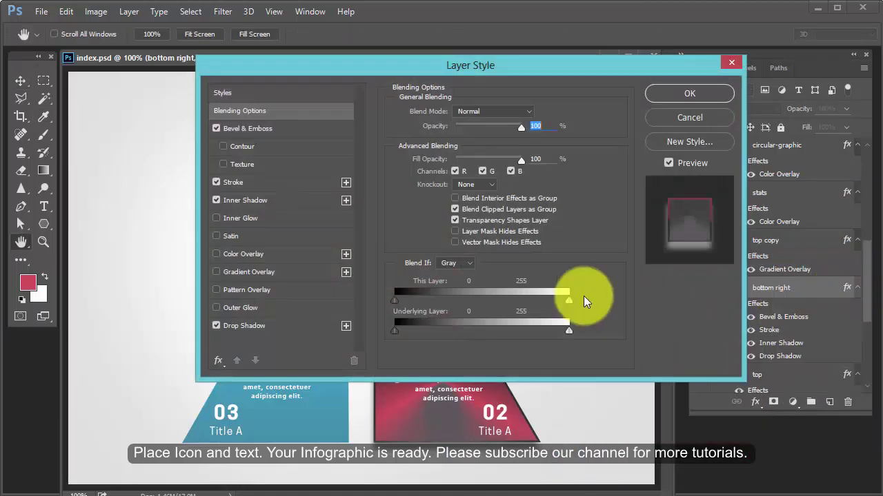
pyautogui.moveTo(488, 69); pyautogui.dragTo(827, 164)
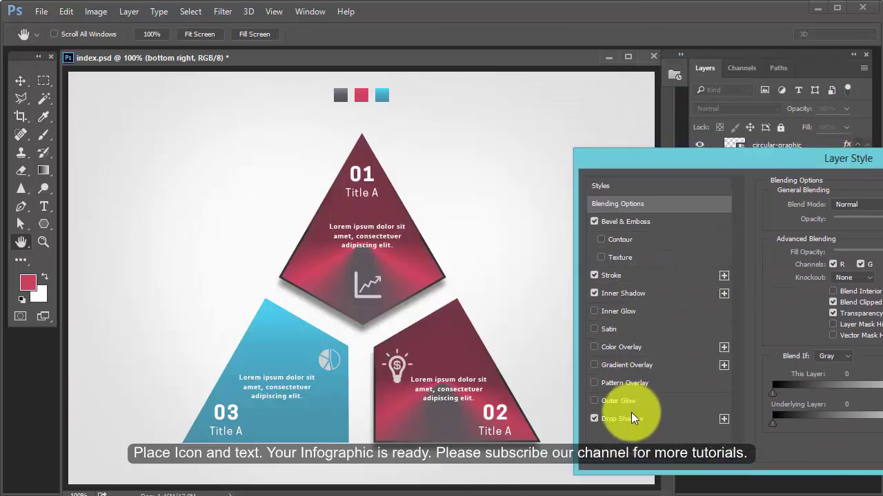
pyautogui.click(622, 222)
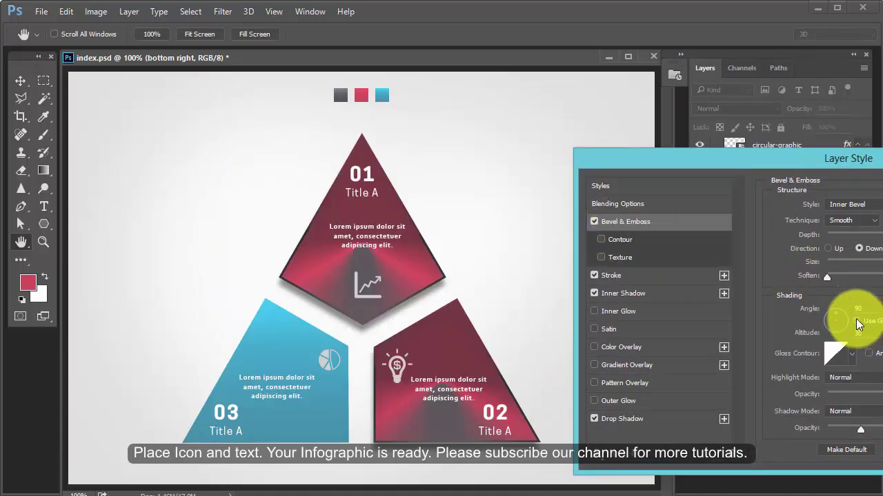
pyautogui.click(842, 323)
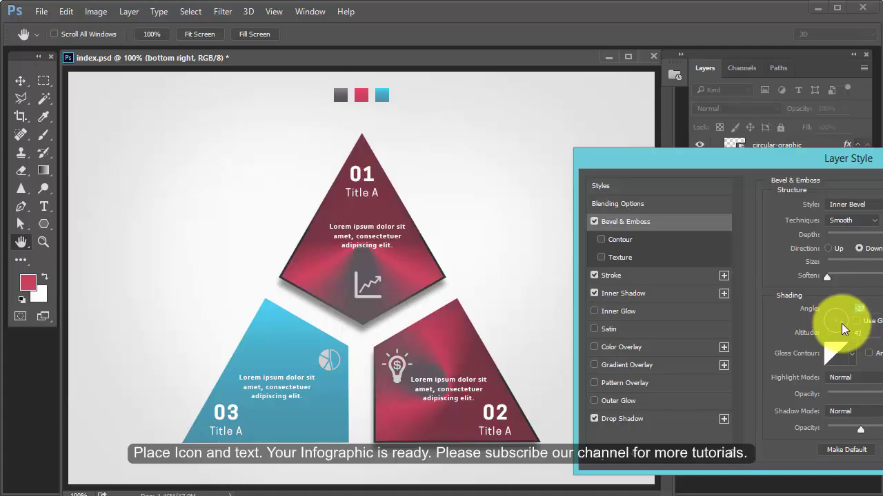
pyautogui.moveTo(837, 164)
pyautogui.mouseDown()
pyautogui.moveTo(736, 174)
pyautogui.moveTo(680, 167)
pyautogui.moveTo(632, 255)
pyautogui.moveTo(564, 234)
pyautogui.moveTo(742, 197)
pyautogui.moveTo(671, 177)
pyautogui.mouseUp()
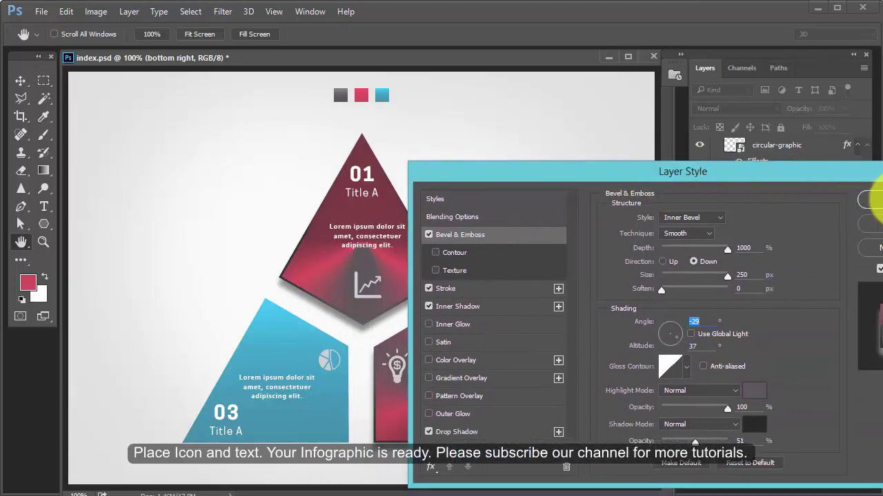
pyautogui.click(868, 199)
# - Shift the bottom-right triangle's fill hue to bright green 84d350
pyautogui.doubleClick(738, 295)
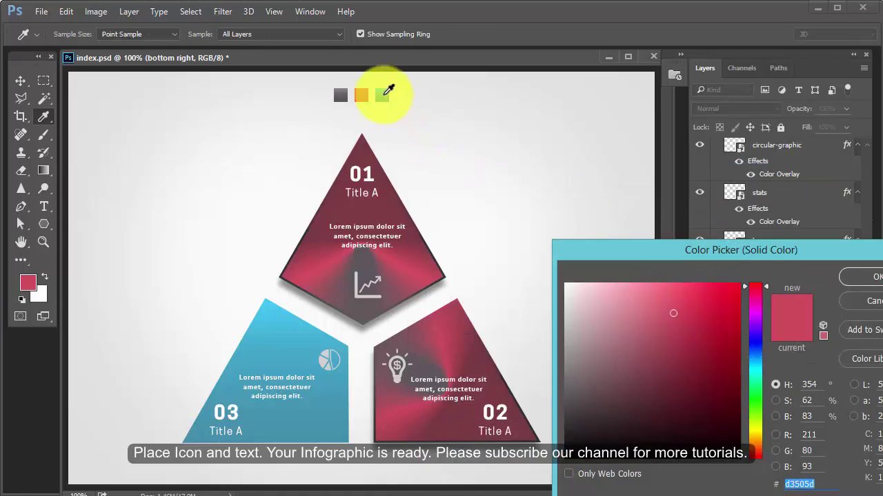
pyautogui.moveTo(757, 420); pyautogui.dragTo(756, 411)
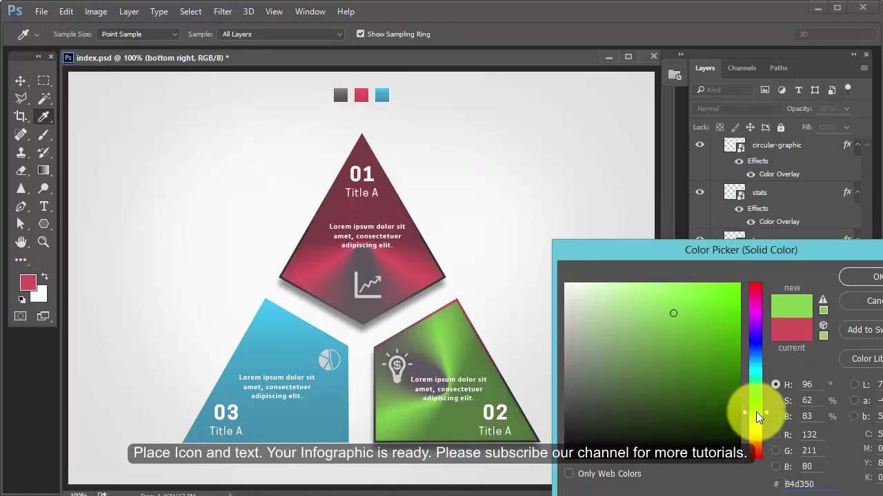
pyautogui.click(858, 276)
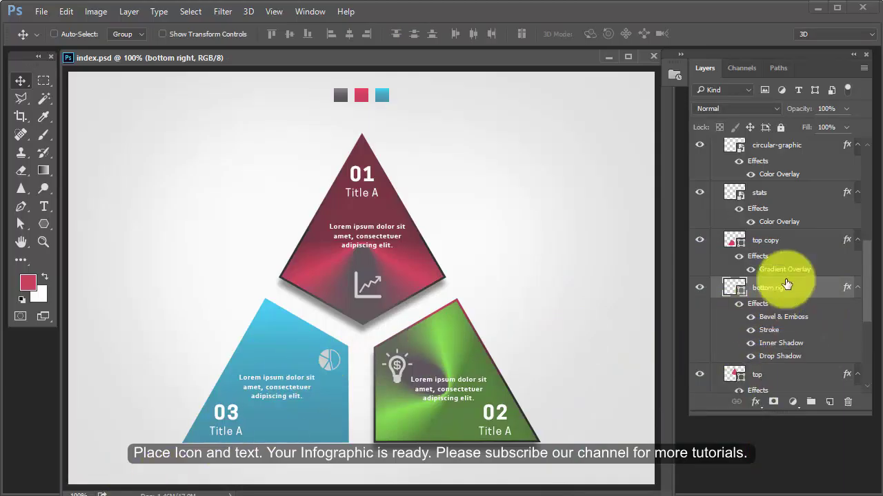
# - Paste the bottom-right facet's layer style onto triangle 03 and fill it with the blue swatch
pyautogui.rightClick(850, 291)
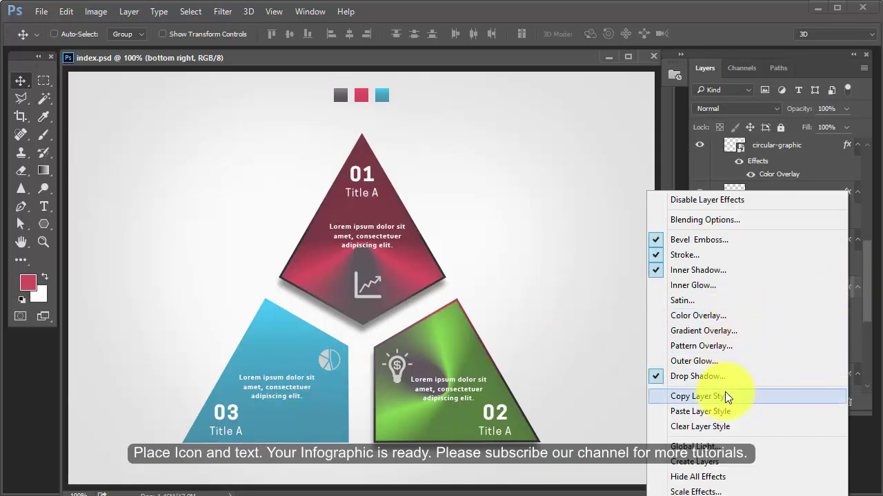
pyautogui.click(724, 394)
pyautogui.click(831, 243)
pyautogui.rightClick(830, 243)
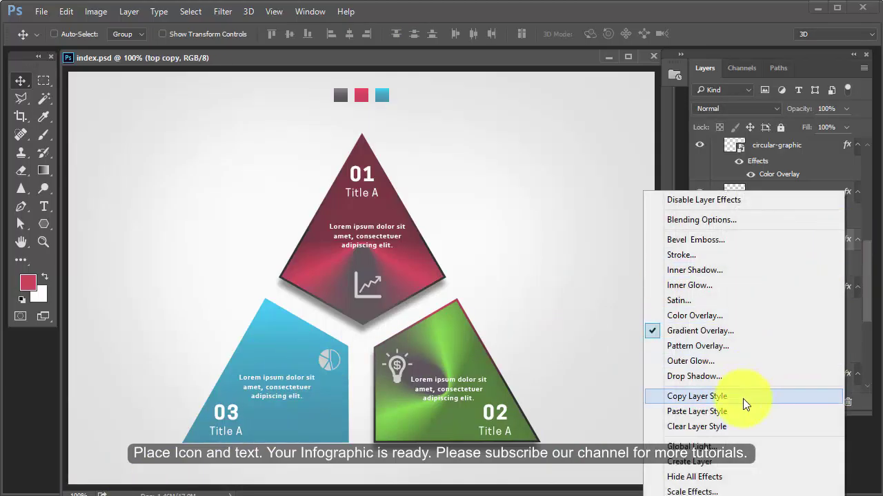
pyautogui.click(745, 411)
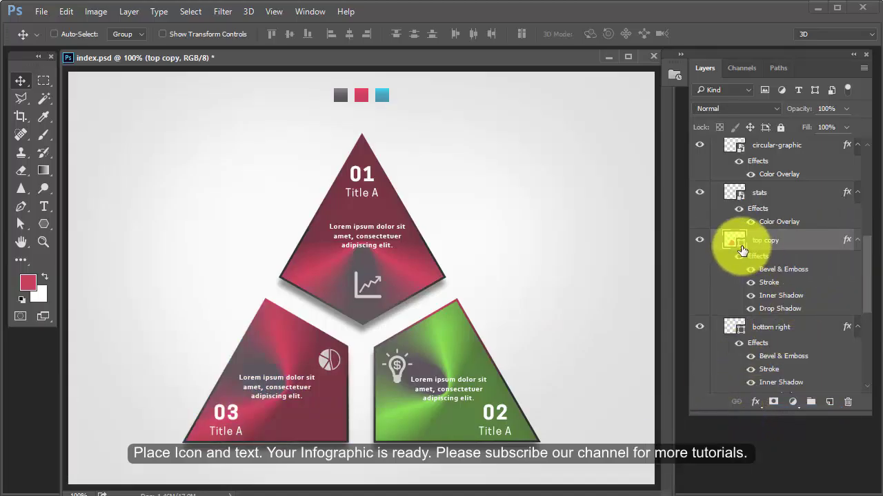
pyautogui.doubleClick(735, 240)
pyautogui.click(383, 95)
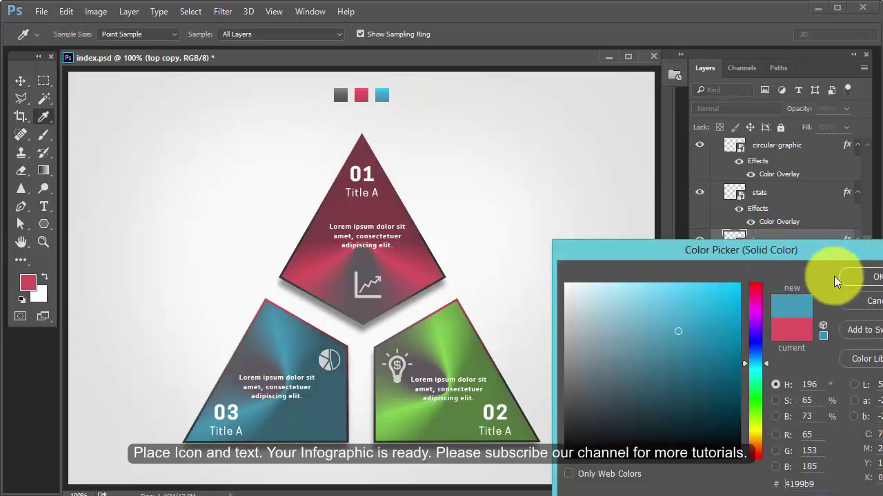
pyautogui.click(855, 276)
# - Set triangle 03's Bevel & Emboss lighting angle to -139°
pyautogui.doubleClick(840, 248)
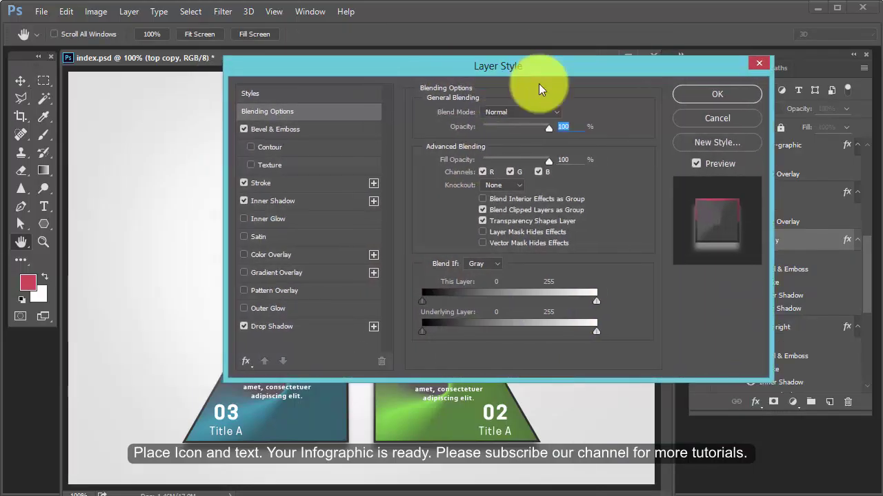
pyautogui.moveTo(538, 83); pyautogui.dragTo(832, 158)
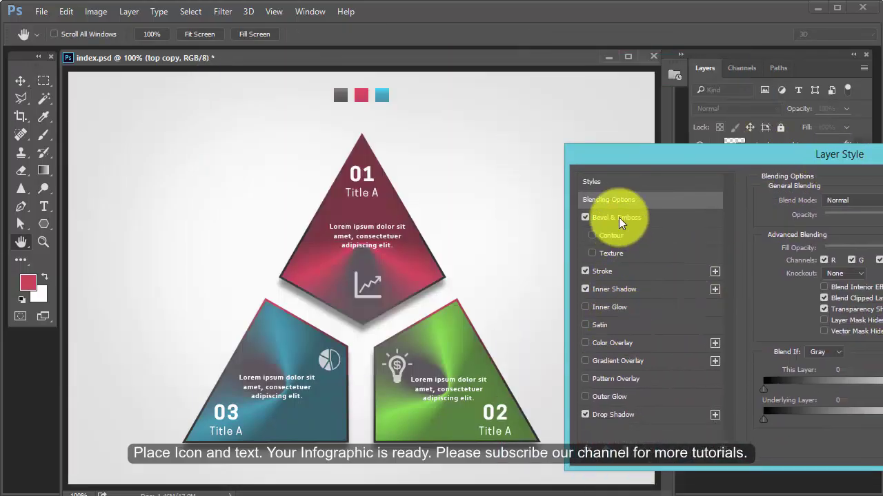
pyautogui.click(619, 217)
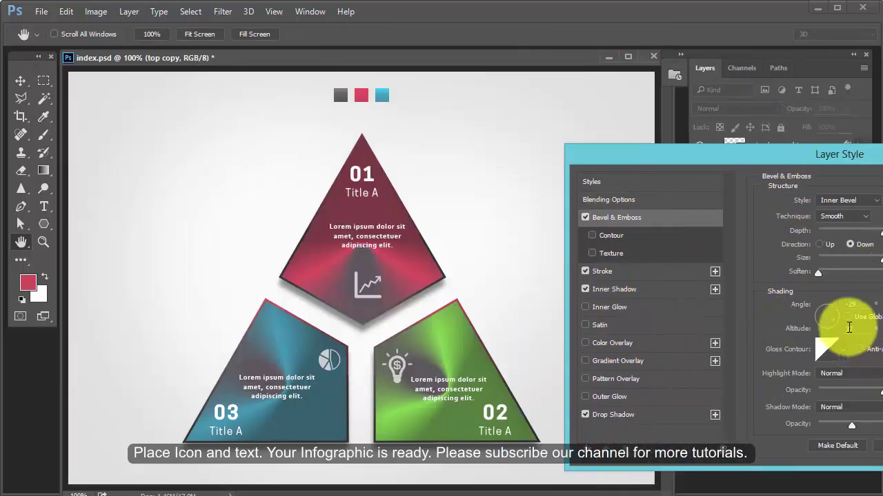
pyautogui.moveTo(835, 317); pyautogui.dragTo(824, 326)
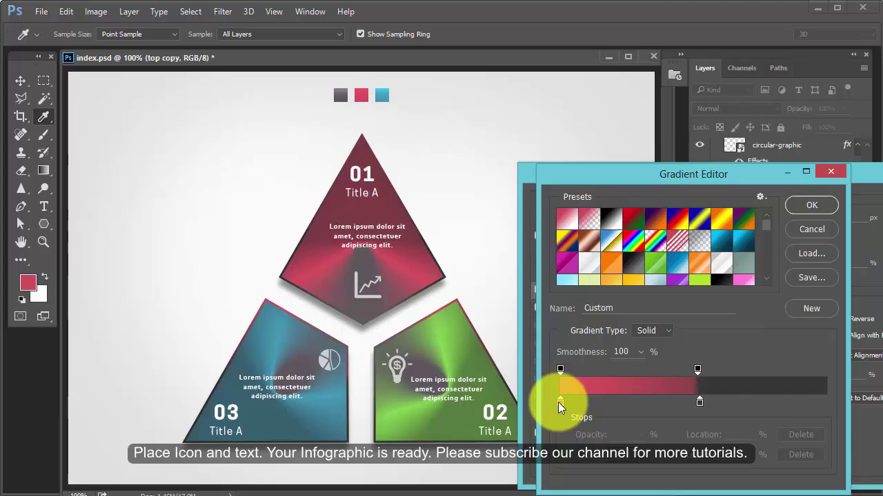
# - Make triangle 03's stroke gradient start with blue 4e7c90 sampled from the facet
pyautogui.doubleClick(521, 389)
pyautogui.click(305, 355)
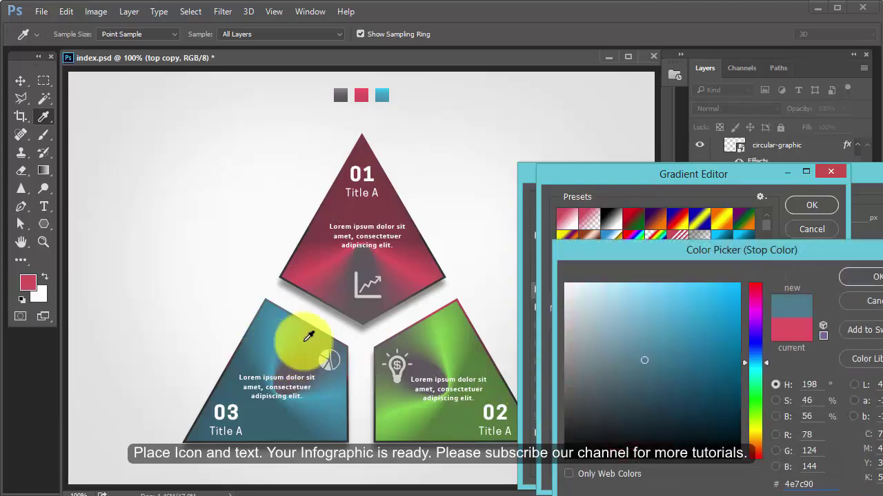
pyautogui.click(874, 276)
pyautogui.click(807, 207)
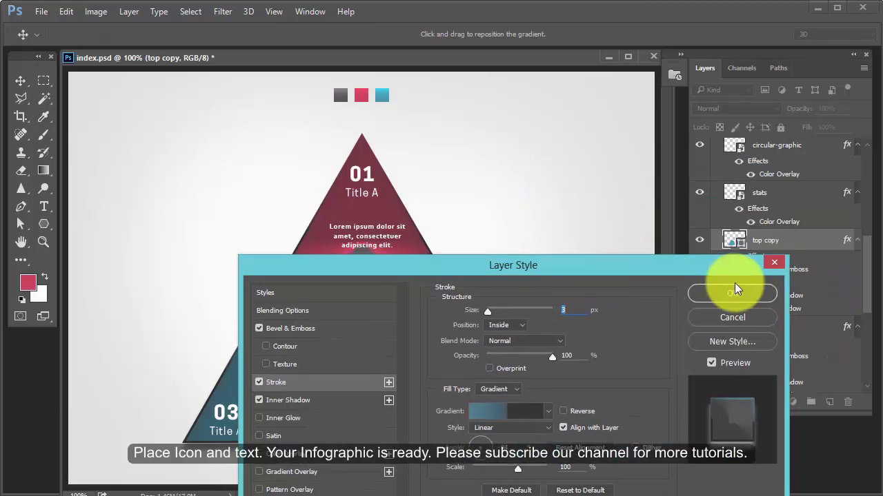
pyautogui.click(734, 283)
# - Make triangle 02's stroke gradient start with green 669a43 instead of red
pyautogui.click(798, 329)
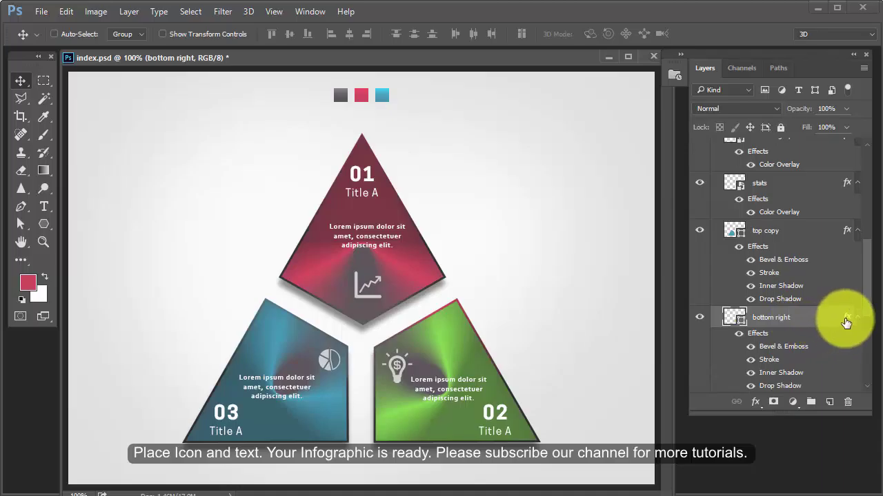
pyautogui.doubleClick(847, 318)
pyautogui.click(238, 182)
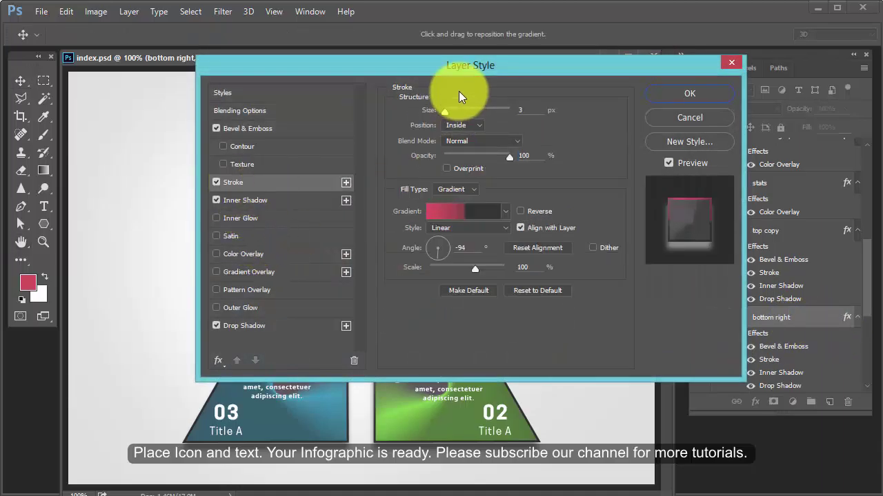
pyautogui.moveTo(459, 23); pyautogui.dragTo(853, 290)
pyautogui.click(844, 428)
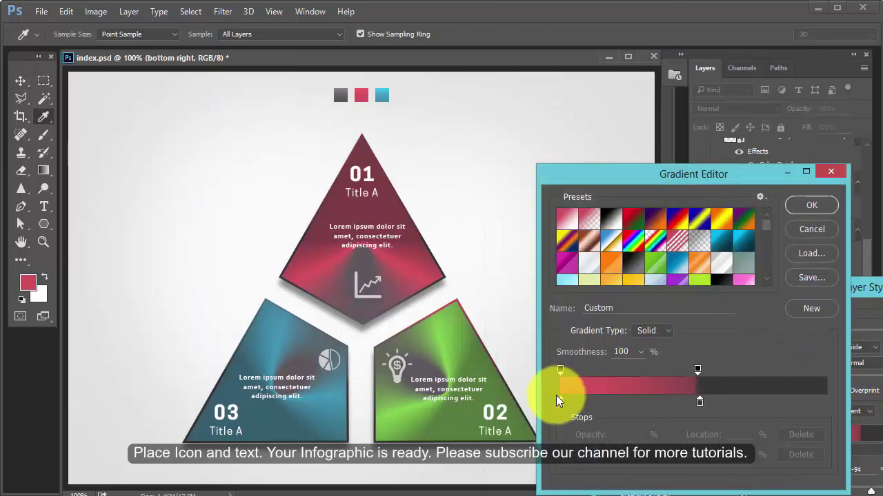
pyautogui.doubleClick(559, 402)
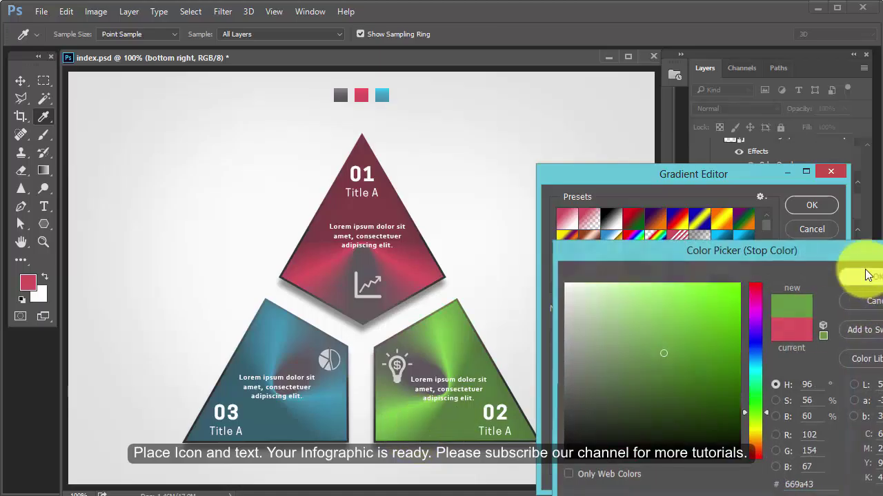
pyautogui.click(870, 277)
pyautogui.press('Return')
pyautogui.moveTo(862, 286); pyautogui.dragTo(766, 290)
pyautogui.press('Return')
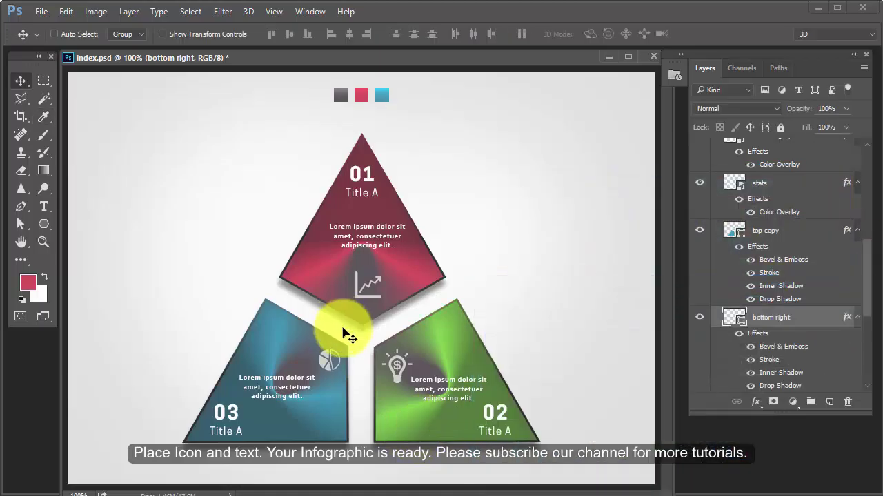
# - Select the lightbulb icon layer inside the Icons group
pyautogui.rightClick(358, 295)
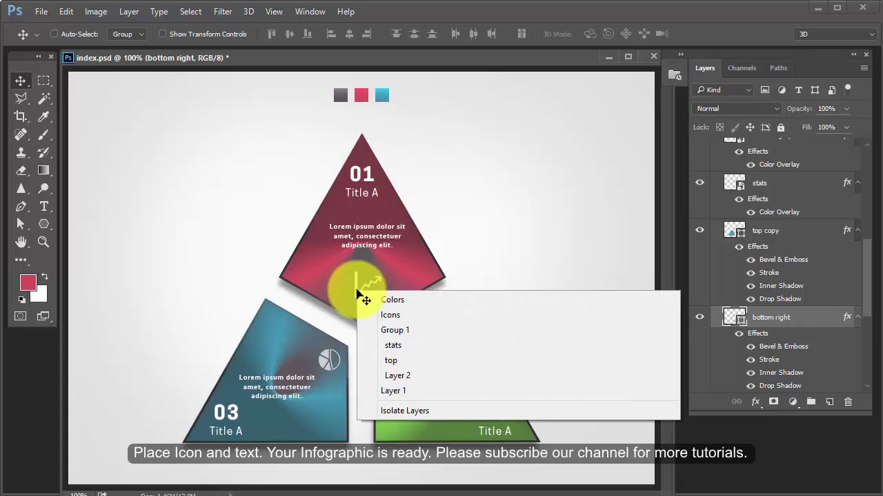
pyautogui.click(374, 315)
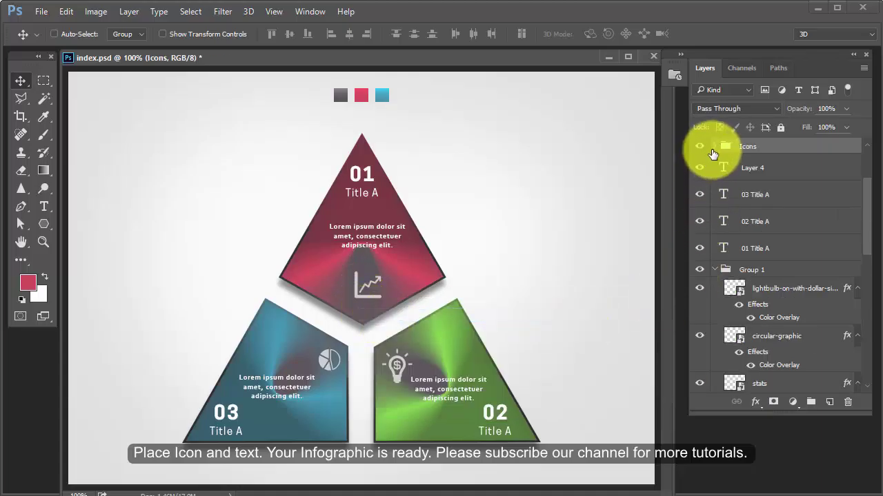
pyautogui.click(715, 147)
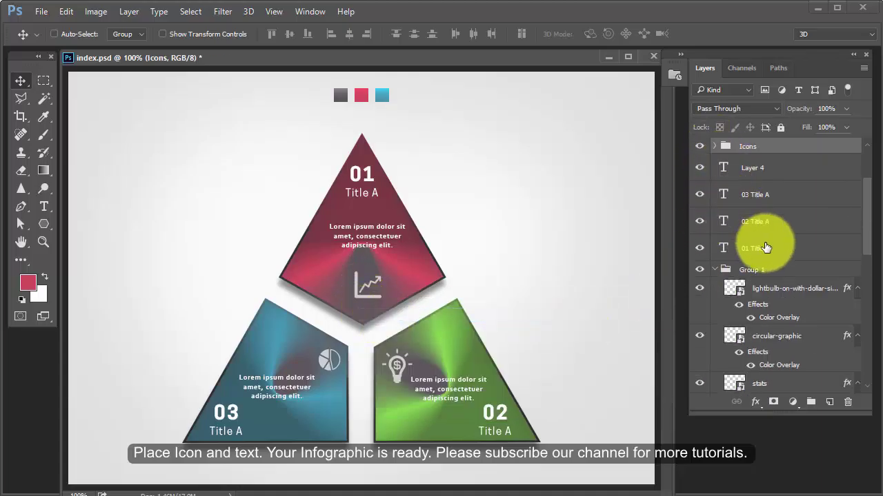
pyautogui.scroll(-2, 771, 248)
pyautogui.click(733, 236)
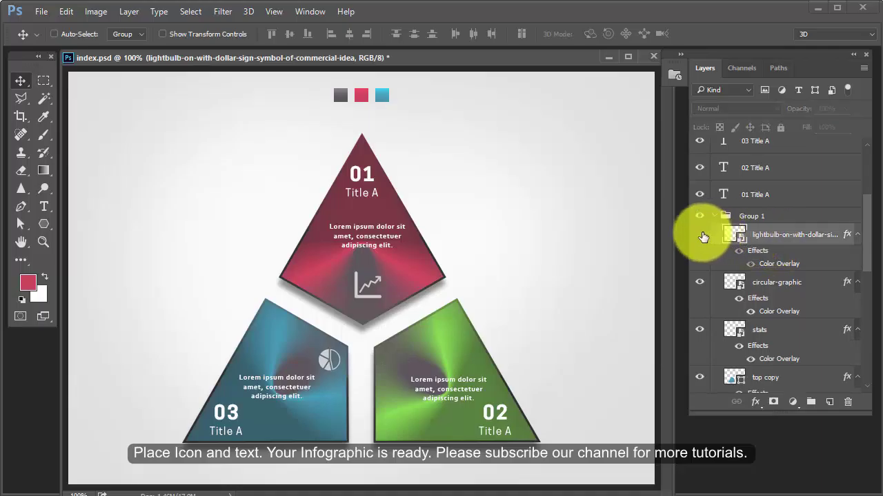
# - Give the lightbulb icon a pure white #ffffff colour overlay and nudge it into place
pyautogui.doubleClick(847, 235)
pyautogui.moveTo(411, 66); pyautogui.dragTo(880, 259)
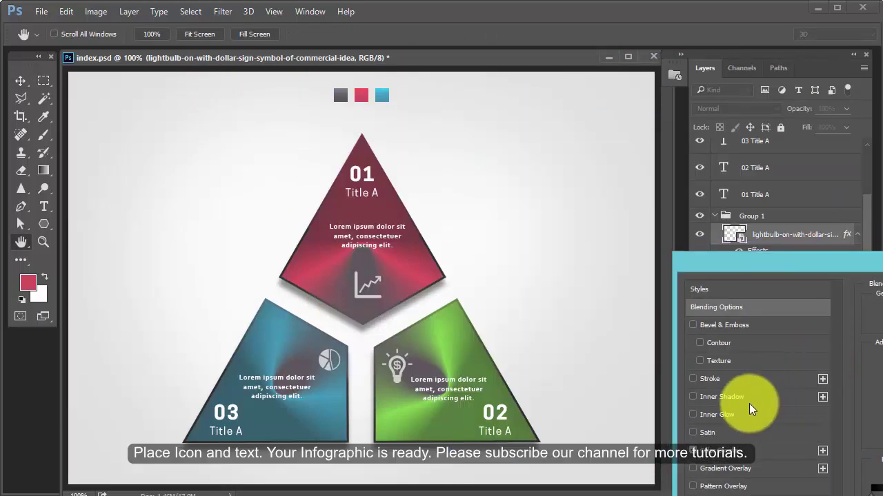
pyautogui.moveTo(754, 264)
pyautogui.mouseDown()
pyautogui.moveTo(741, 196)
pyautogui.moveTo(724, 247)
pyautogui.moveTo(687, 247)
pyautogui.mouseUp()
pyautogui.click(711, 384)
pyautogui.click(879, 288)
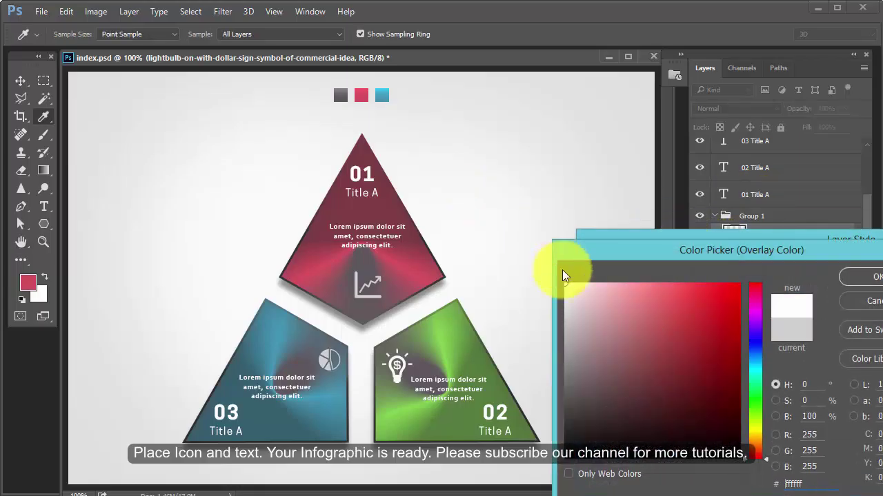
pyautogui.click(860, 279)
pyautogui.press('Return')
pyautogui.moveTo(411, 375)
pyautogui.mouseDown()
pyautogui.moveTo(461, 350)
pyautogui.moveTo(409, 374)
pyautogui.mouseUp()
pyautogui.rightClick(366, 302)
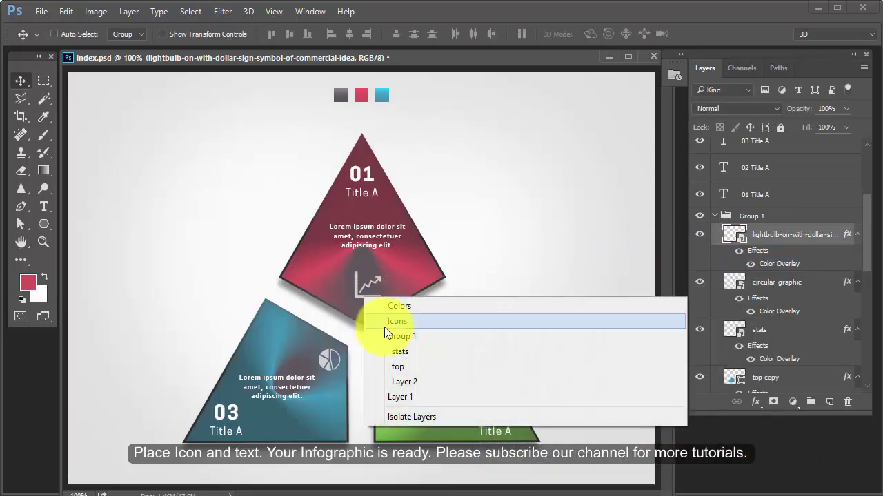
pyautogui.click(396, 352)
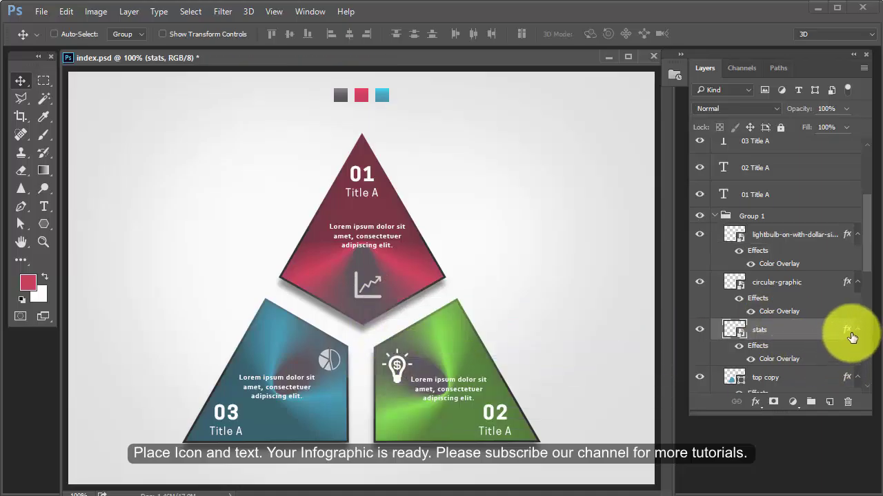
# - Apply a pure white colour overlay to the stats chart icon
pyautogui.doubleClick(846, 334)
pyautogui.click(245, 257)
pyautogui.click(537, 114)
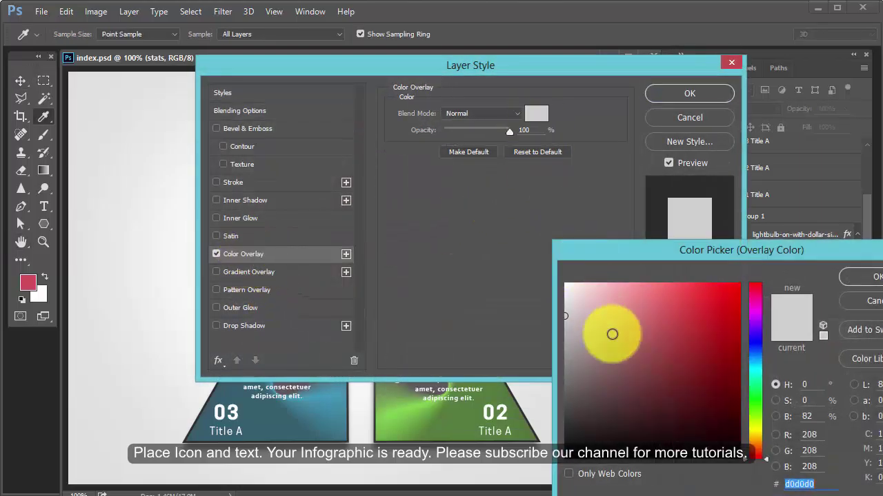
pyautogui.moveTo(610, 335); pyautogui.dragTo(564, 258)
pyautogui.click(870, 277)
pyautogui.click(690, 95)
pyautogui.press('v')
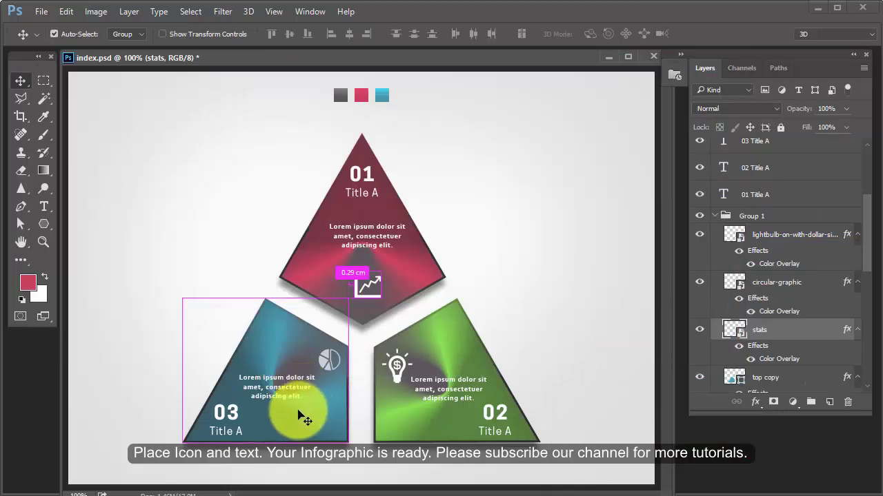
# - Give the circular-graphic pie icon a white colour overlay and enlarge it slightly
pyautogui.rightClick(324, 362)
pyautogui.click(361, 416)
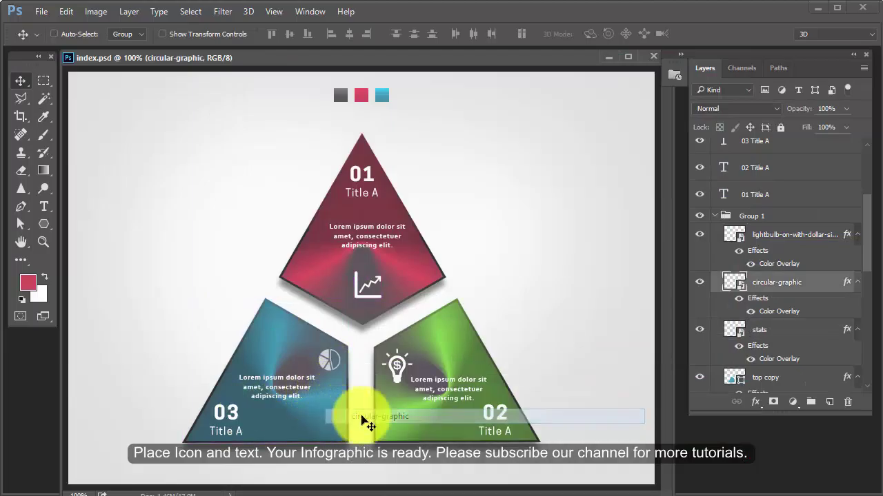
pyautogui.doubleClick(833, 289)
pyautogui.click(320, 247)
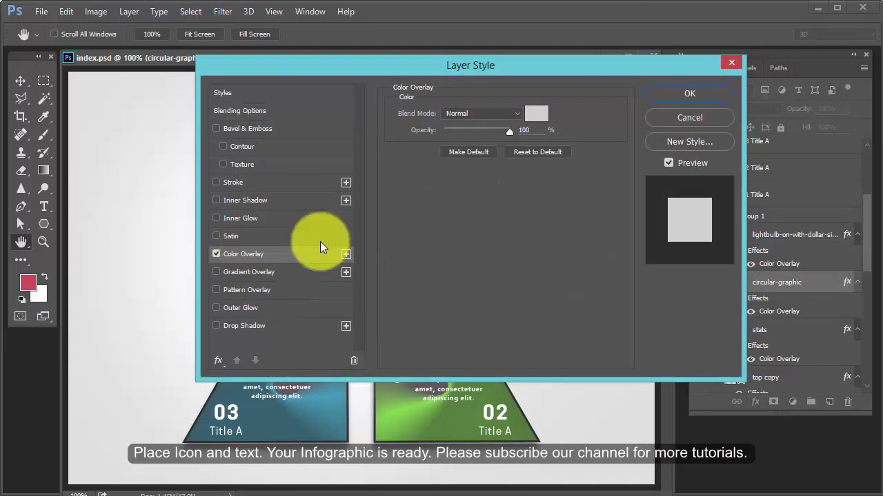
pyautogui.click(536, 114)
pyautogui.press('Return')
pyautogui.press('Return')
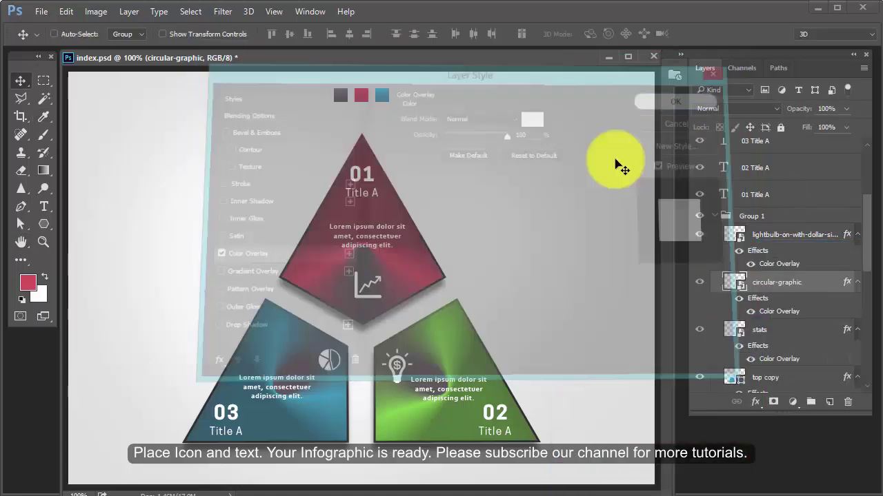
pyautogui.hotkey('ctrl', 't')
pyautogui.moveTo(318, 349); pyautogui.dragTo(312, 346)
pyautogui.press('Return')
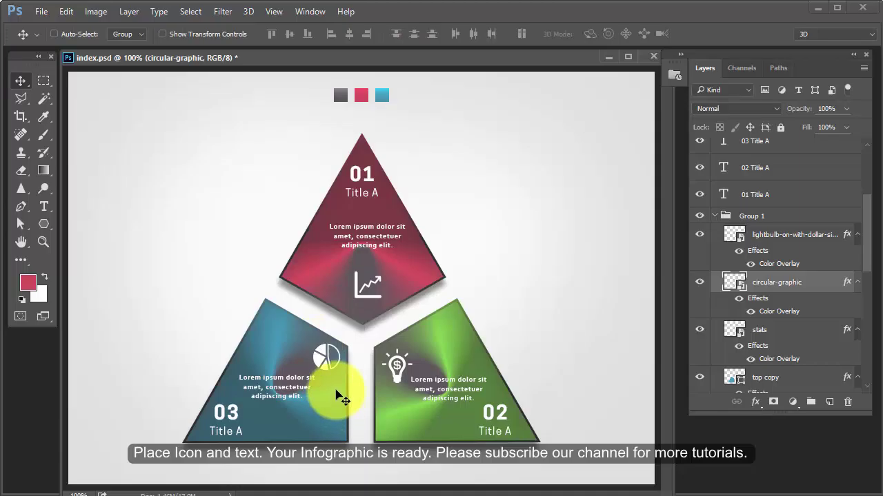